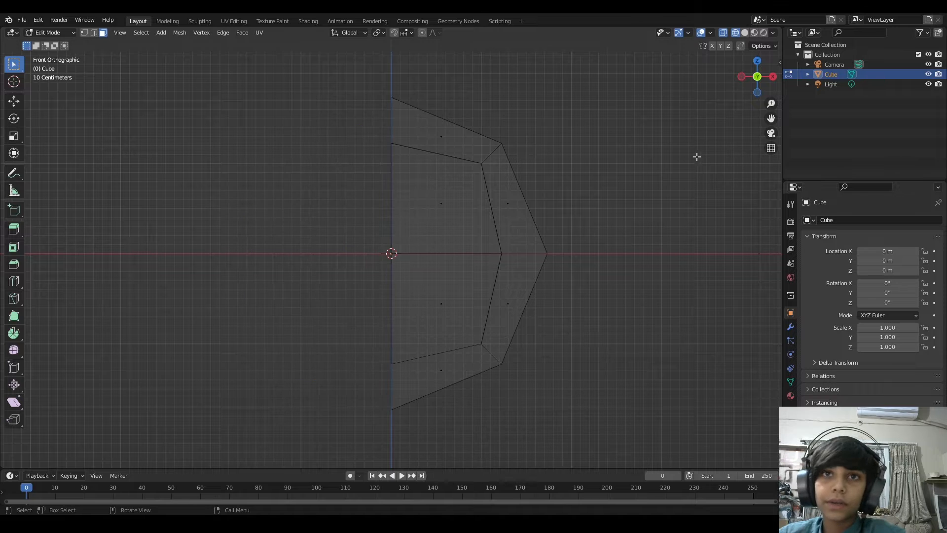
Step: Open the sidebar's Edit tools and undo the earlier mesh edits back to the plain cube
left_click(779, 62)
left_click(777, 142)
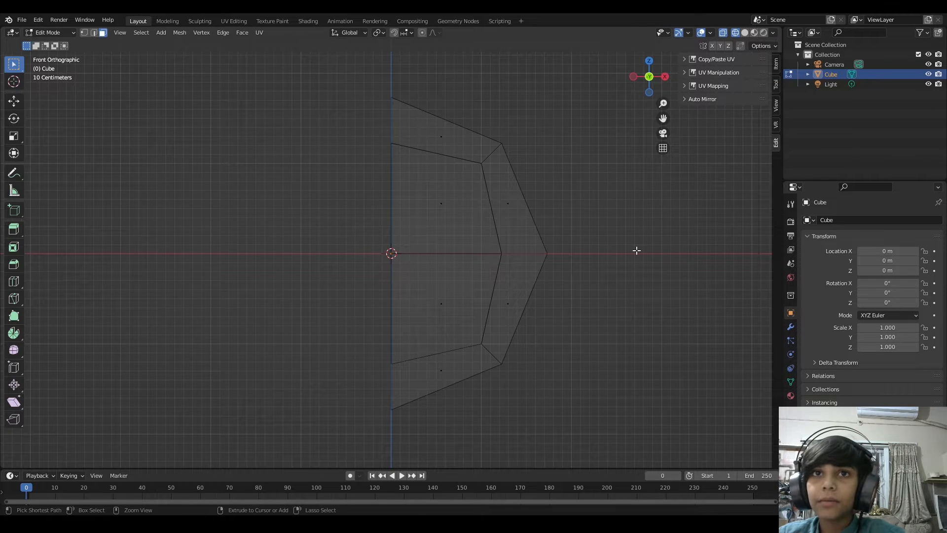
key("ctrl+z")
key("ctrl+z")
key("ctrl+z")
key("ctrl+z")
key("ctrl+z")
key("ctrl+z")
key("ctrl+z")
key("ctrl+z")
middle_click_drag(603, 248, 583, 279)
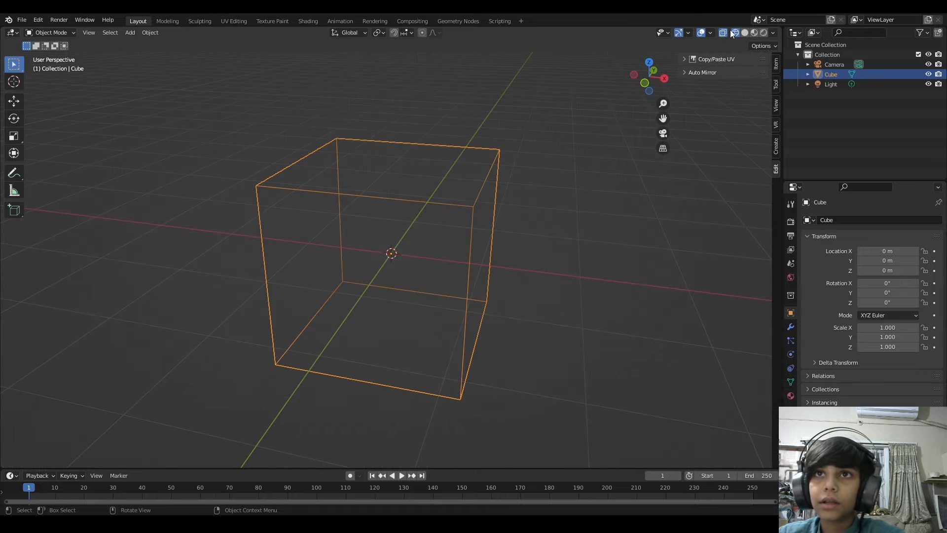
Step: Display the cube in solid shading without X-ray, and subdivide it with one cut and smoothness 1.000
left_click(724, 32)
left_click(745, 32)
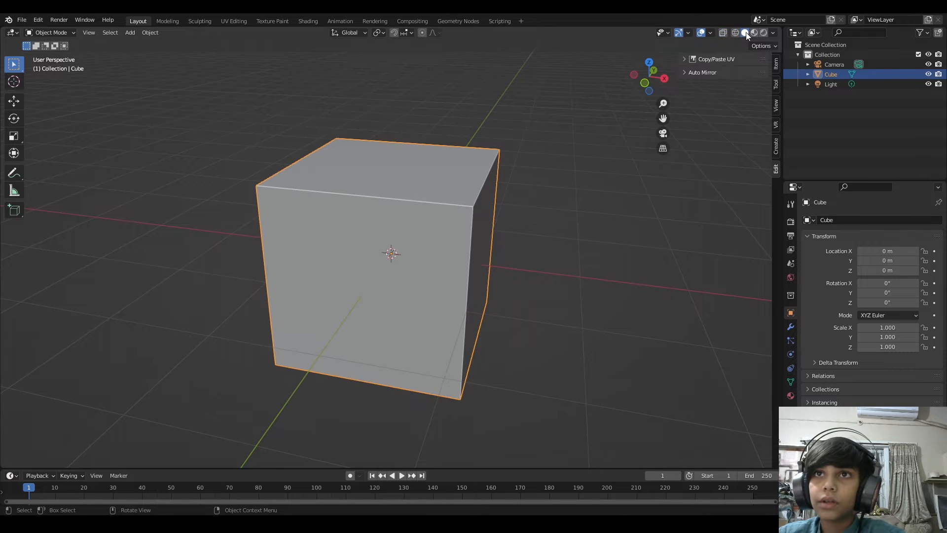
key("Tab")
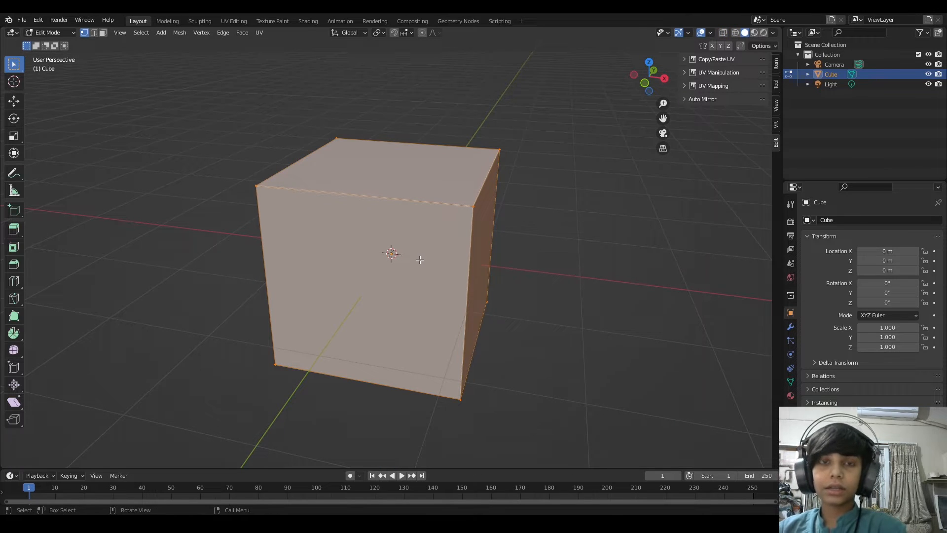
right_click(417, 258)
left_click(417, 259)
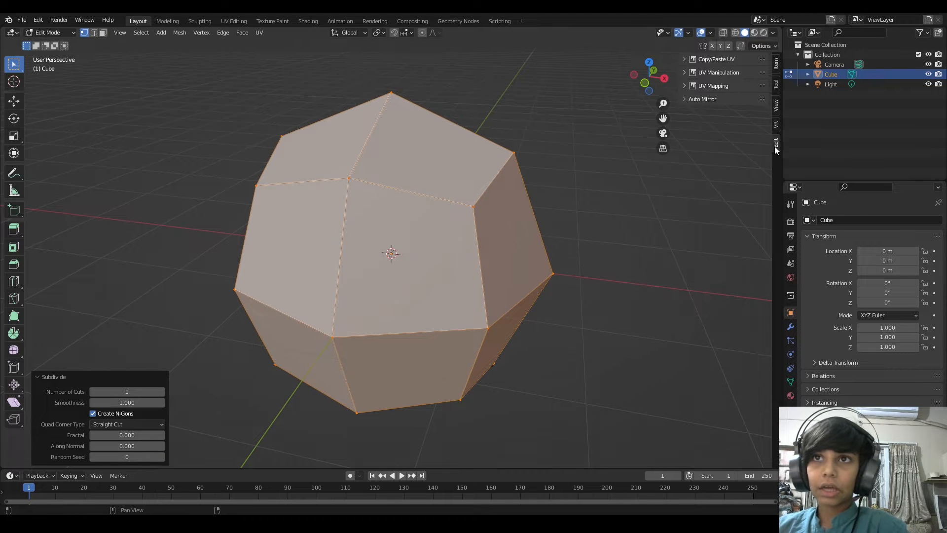
Step: Mirror the subdivided cube across the X axis with Auto Mirror, using positive orientation, Cut and Mirror, and Use Clip
key("Tab")
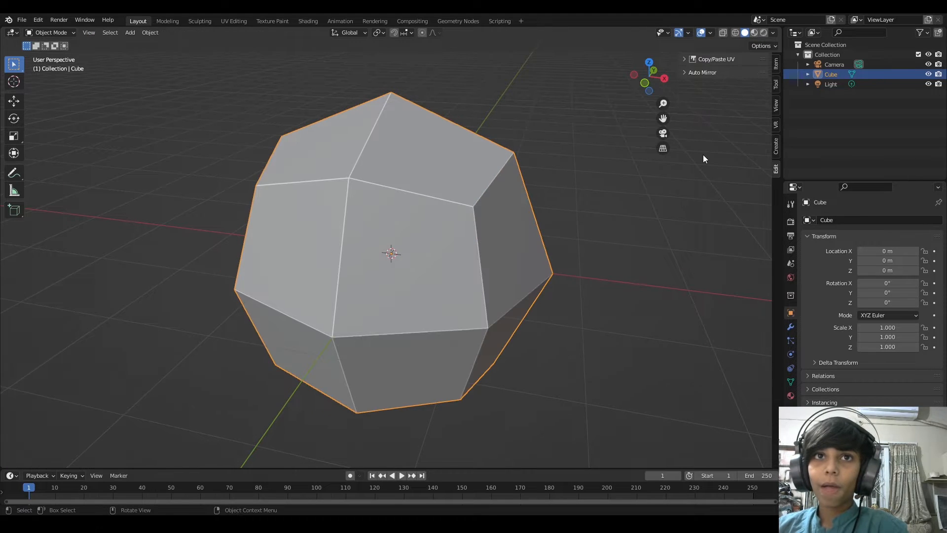
left_click(714, 73)
left_click(711, 88)
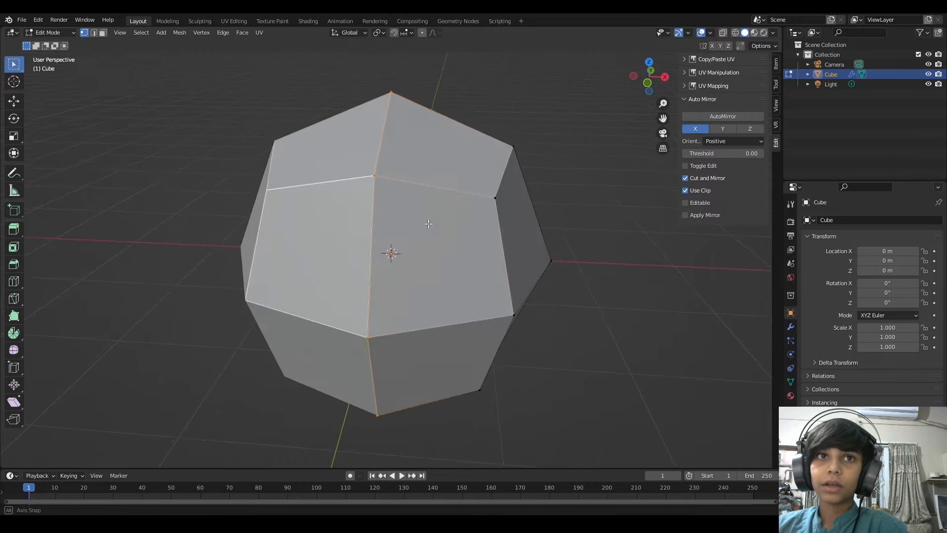
middle_click_drag(428, 224, 431, 223)
left_click_drag(355, 155, 347, 217)
left_click_drag(406, 145, 397, 180)
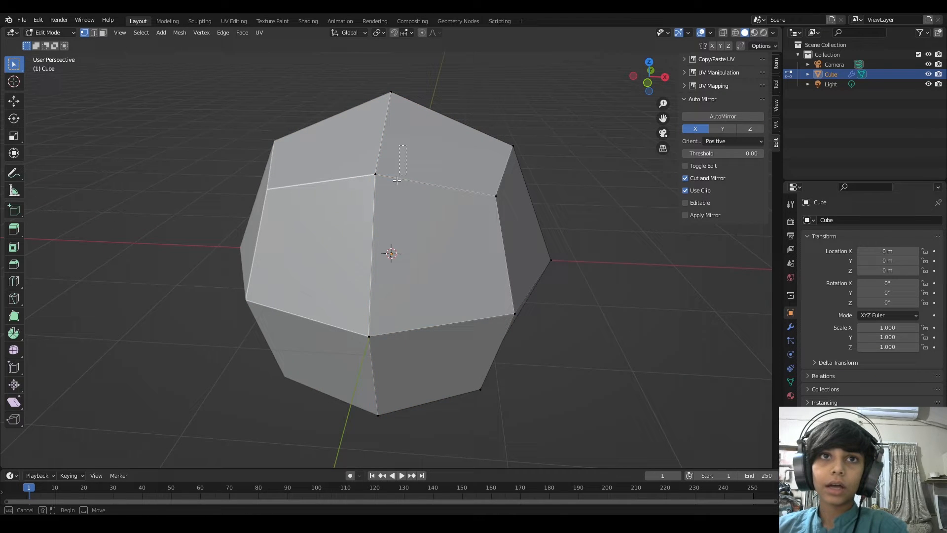
left_click(495, 195)
key("g")
right_click(530, 223)
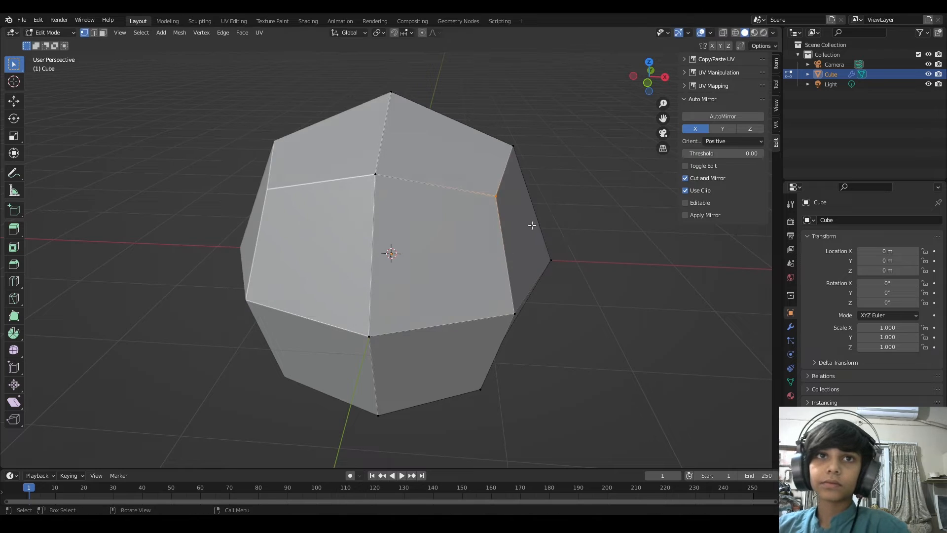
Step: In front view with X-ray on, move the middle side vertices about 0.23 m inward along X
left_click(647, 85)
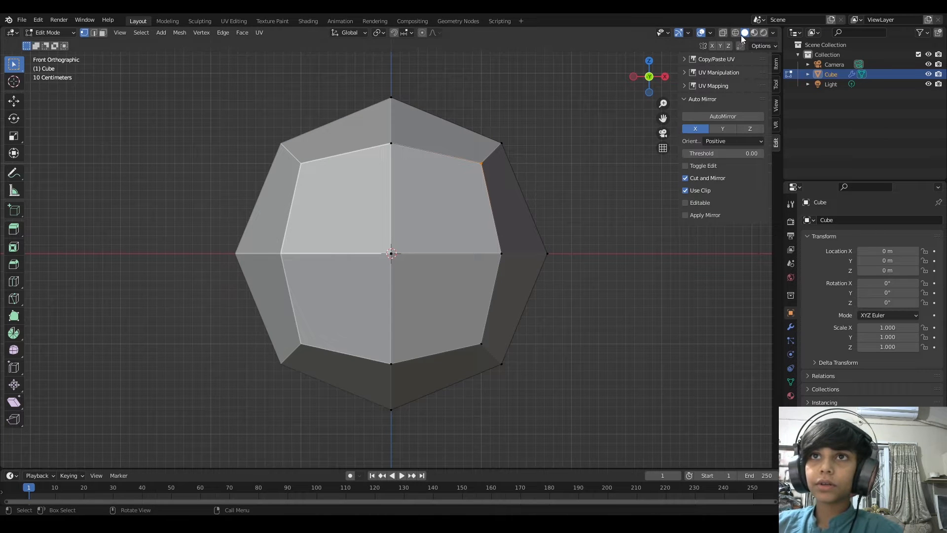
left_click(723, 32)
left_click_drag(476, 228, 605, 285)
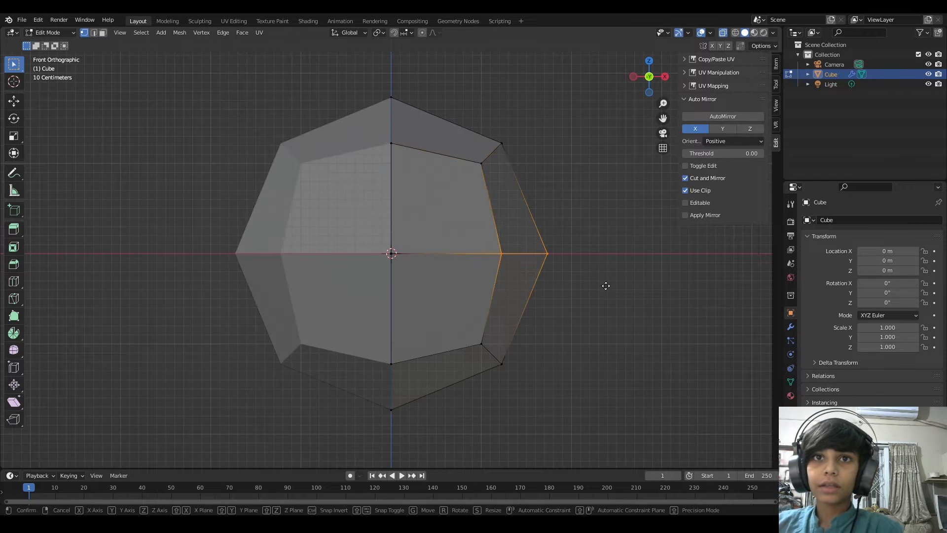
key("g")
key("x")
left_click(580, 282)
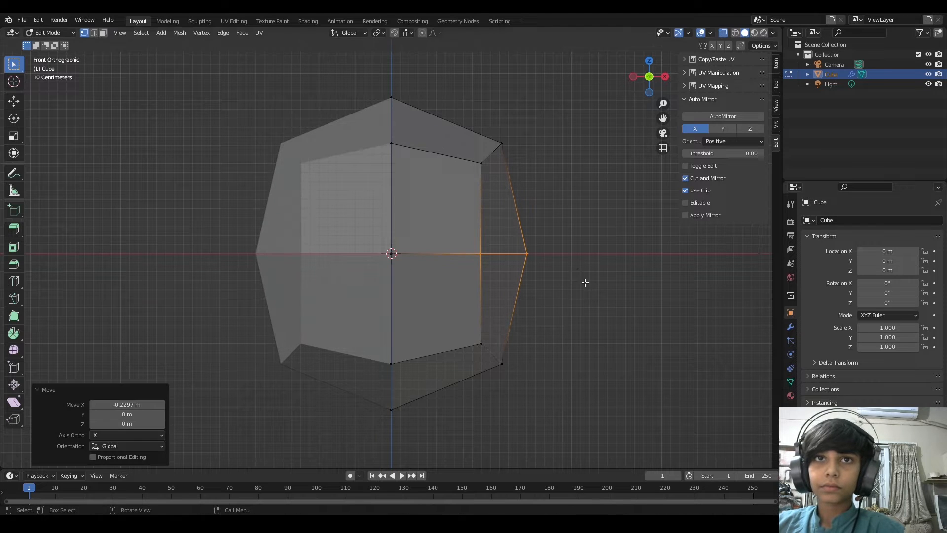
Step: Move the upper side corner vertices, front and back, slightly inward and down in front view
left_click_drag(470, 119, 540, 183)
left_click(495, 132)
key("g")
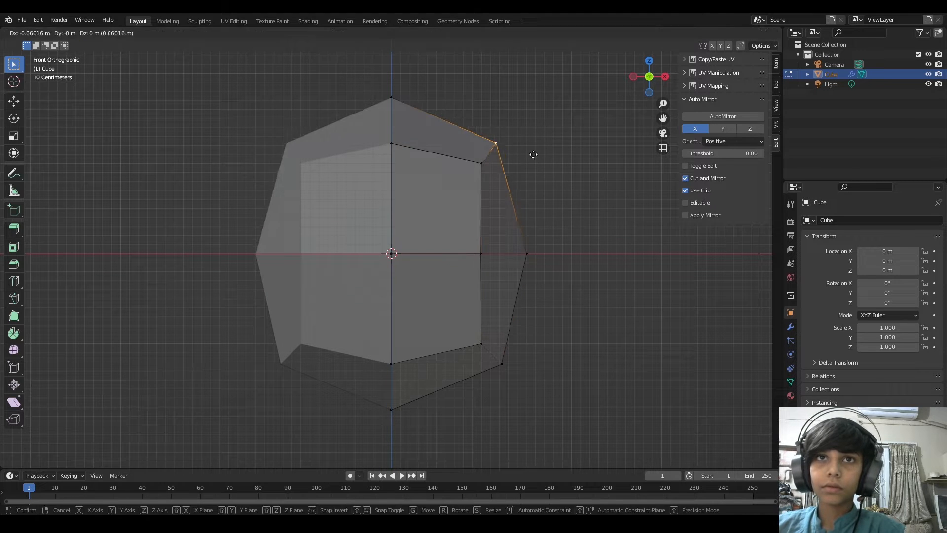
right_click(523, 157)
left_click_drag(475, 127, 529, 183)
key("g")
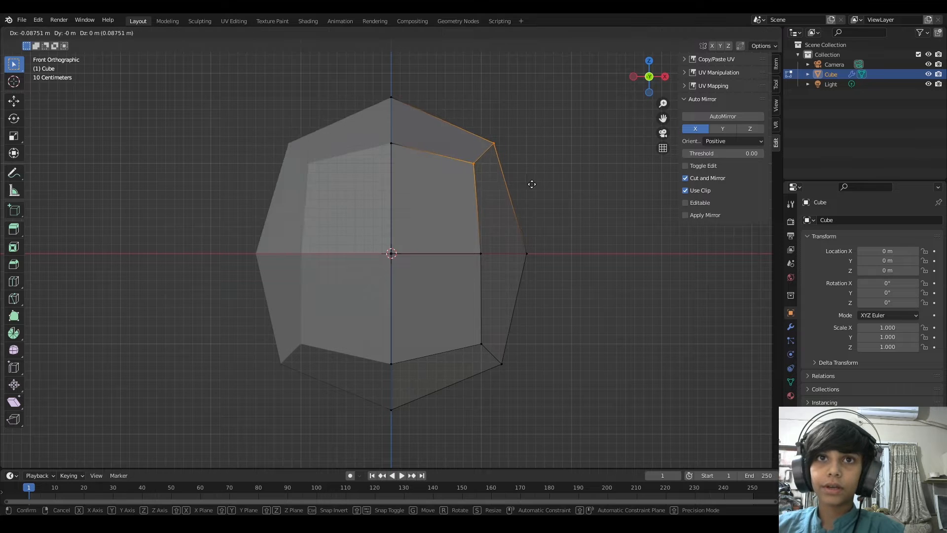
left_click(541, 225)
Step: Raise the bottom centre vertex about 0.2 m, and move the lower side corner vertices about 0.19 m inward and 0.16 m up
left_click_drag(443, 361, 548, 401)
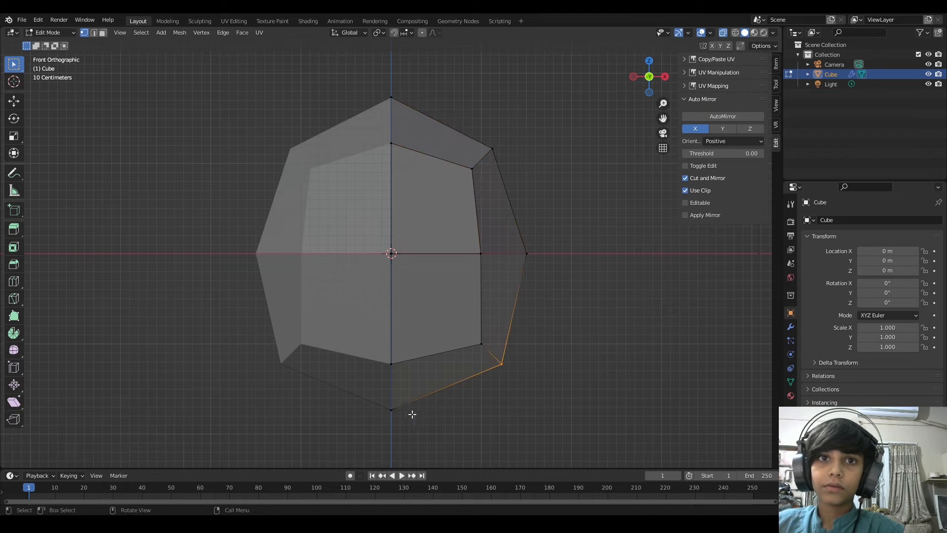
left_click(390, 414)
key("g")
left_click(393, 396)
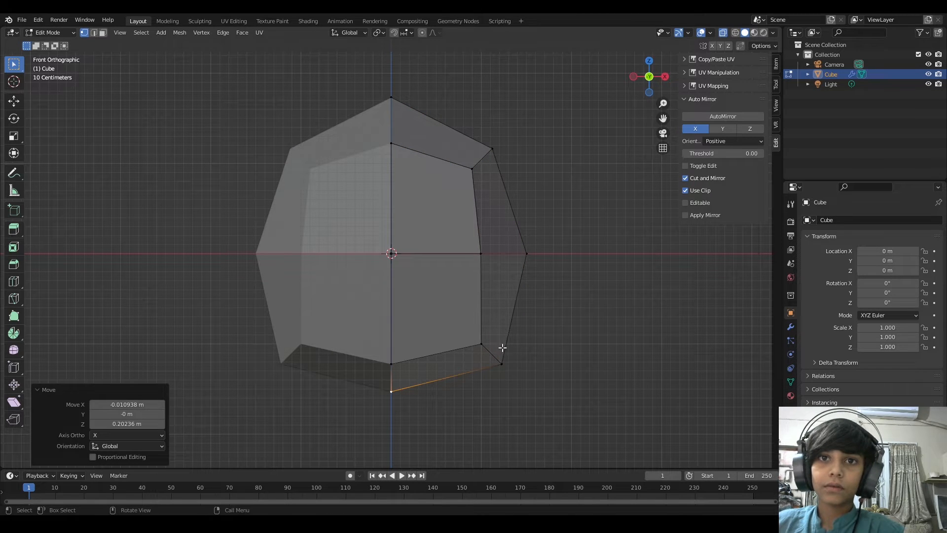
left_click_drag(472, 335, 536, 383)
key("g")
left_click(515, 362)
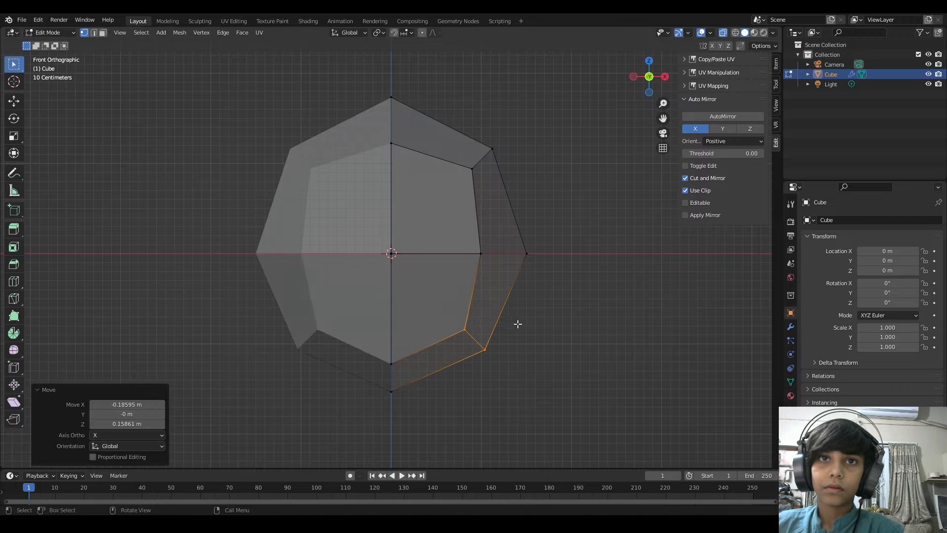
Step: Move the outermost middle vertex about 0.23 m inward along X and lower the top centre vertex about 0.12 m along Z
left_click_drag(468, 227, 601, 278)
key("g")
key("x")
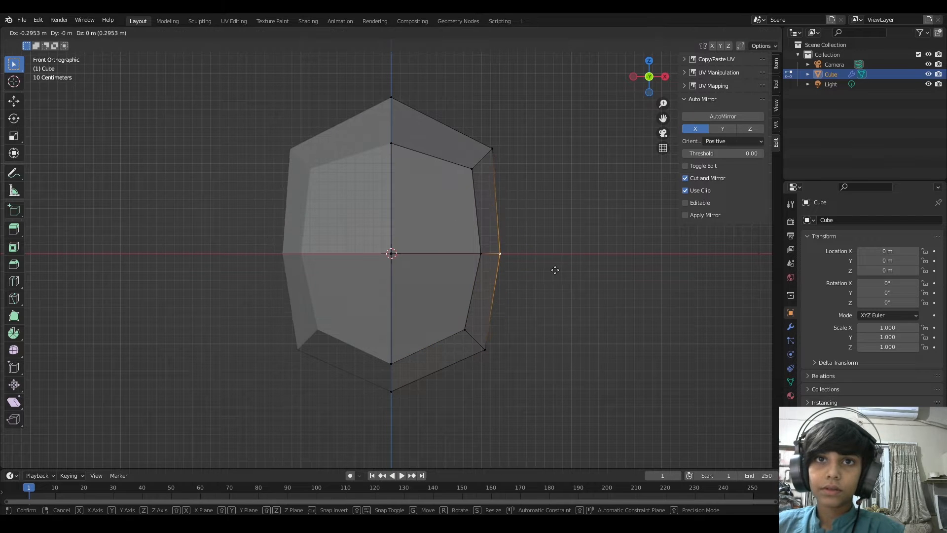
left_click(561, 270)
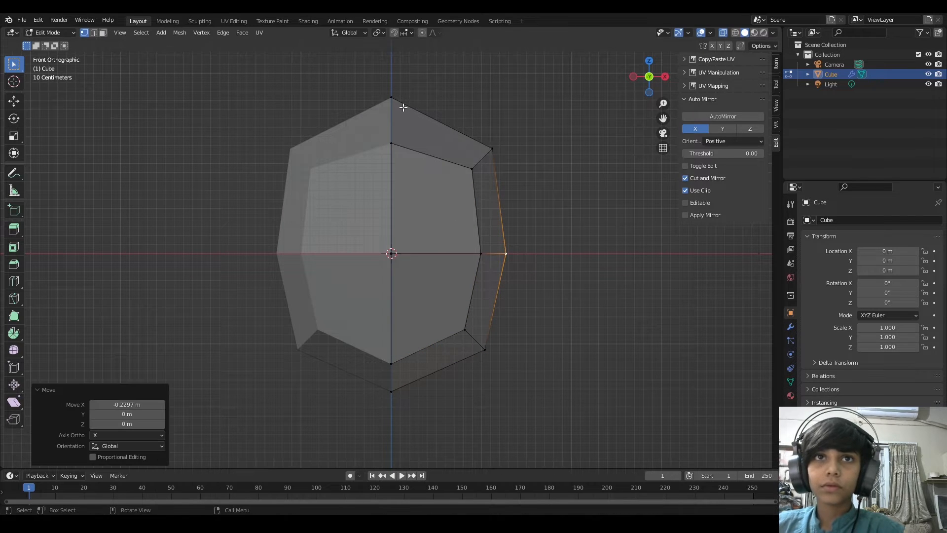
left_click(389, 99)
key("g")
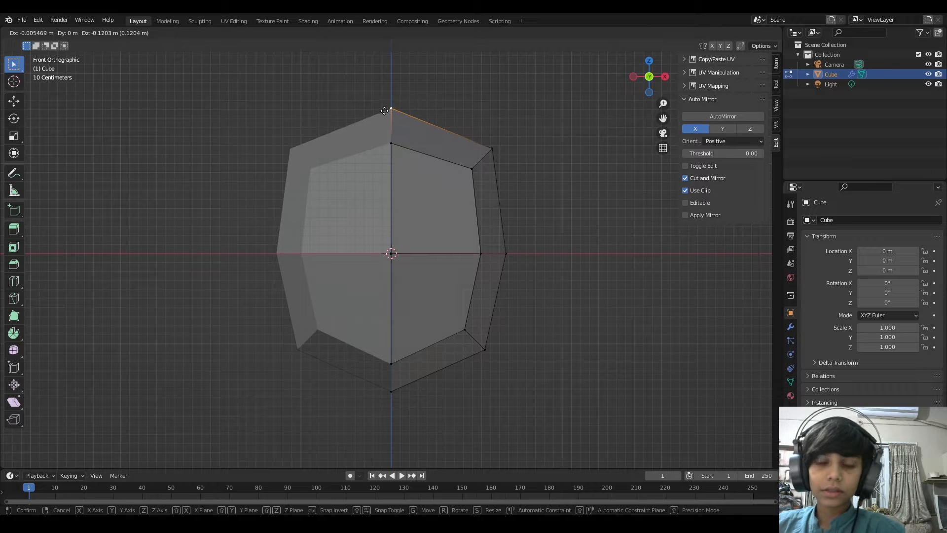
key("z")
left_click(387, 112)
key("h")
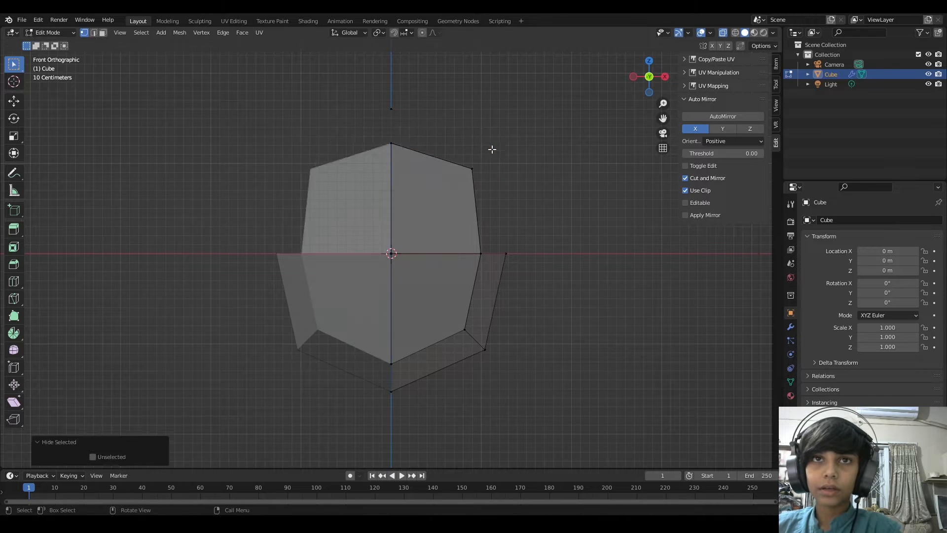
key("ctrl+z")
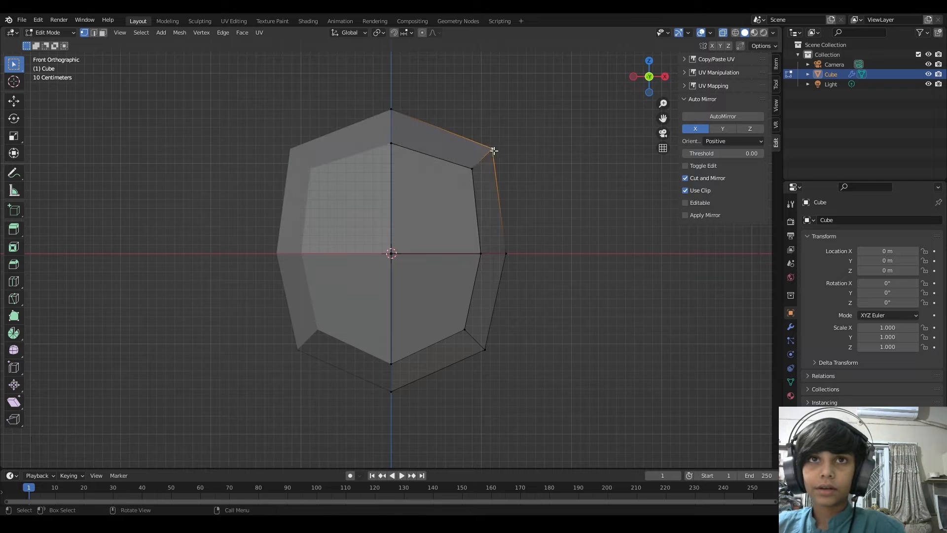
key("h")
key("ctrl+z")
Step: Slide the outer upper side vertex along its edge by a factor of 0.427, and move the outermost middle vertex about 0.08 m inward
key("g")
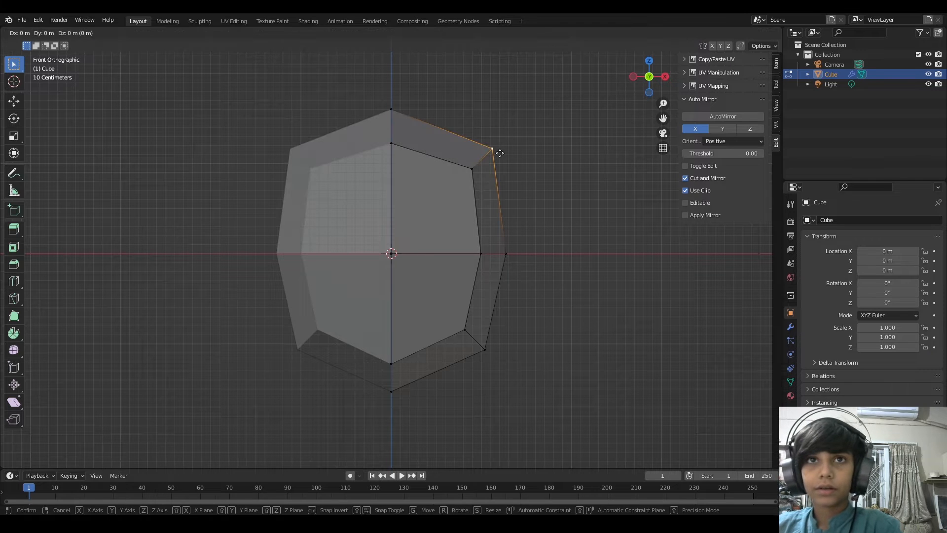
key("g")
left_click(492, 159)
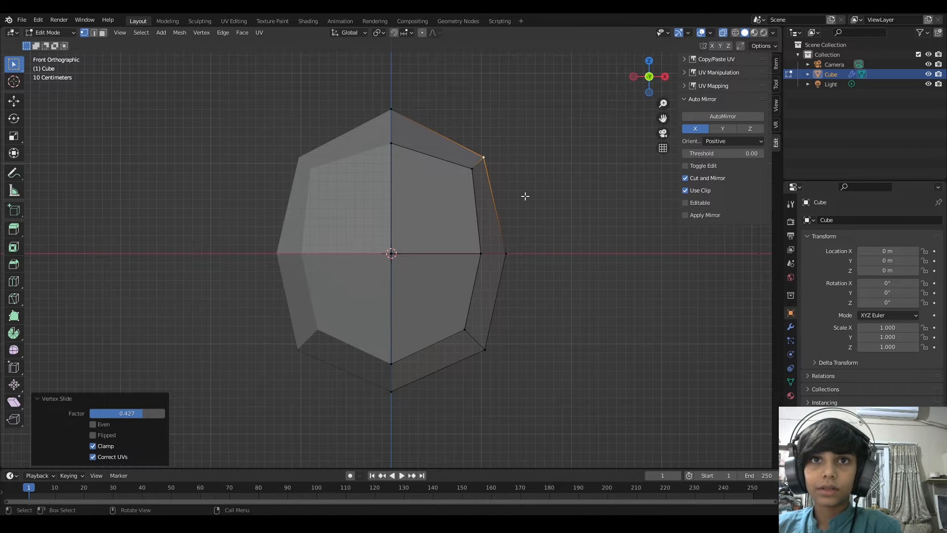
left_click(511, 252)
key("g")
left_click(503, 251)
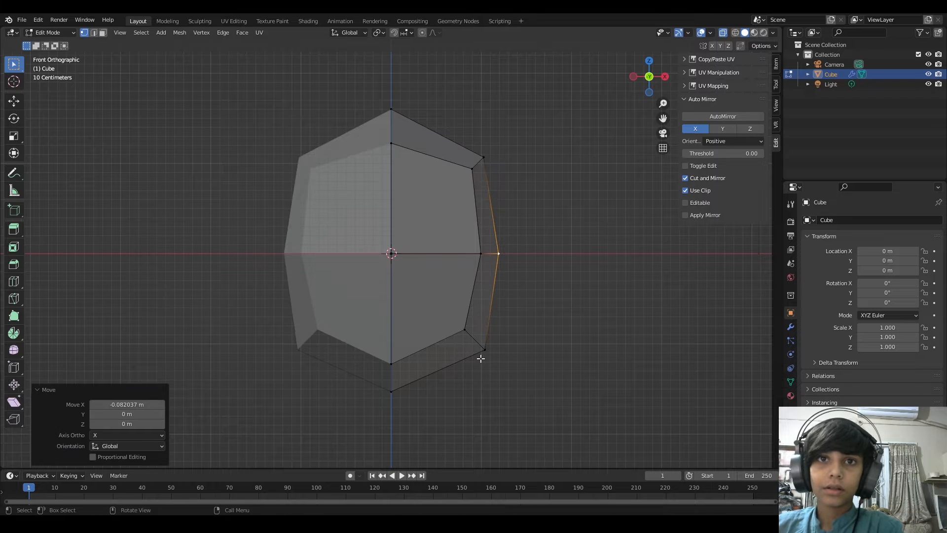
Step: Move the outer lower side vertex slightly inward and down, and raise the bottom centre vertex about 0.04 m
left_click(481, 353)
key("g")
left_click(477, 358)
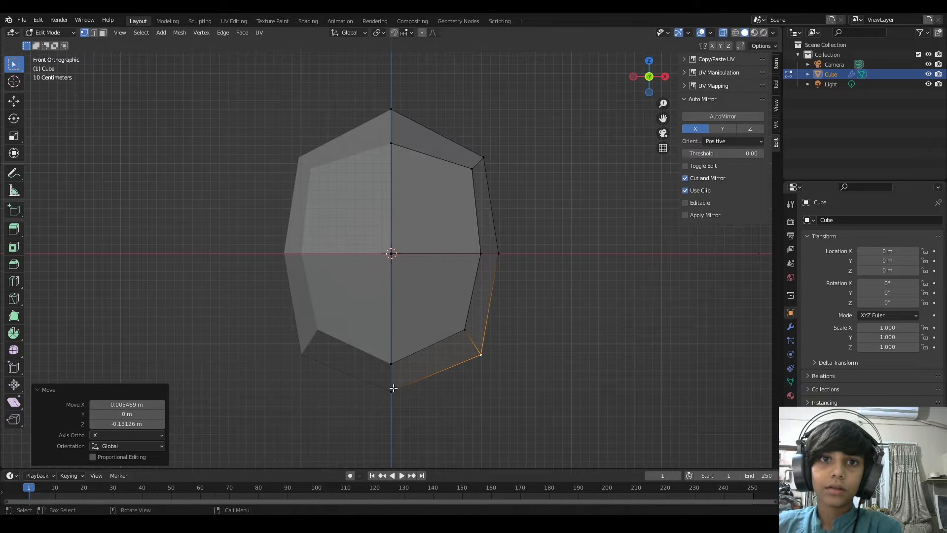
left_click(393, 392)
key("g")
left_click(429, 344)
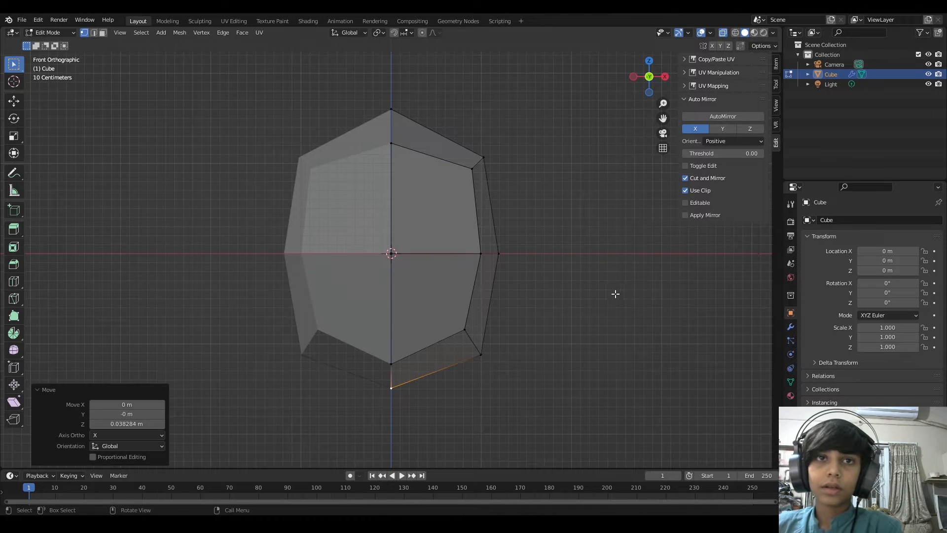
Step: Move the displaced outer upper side vertex a net of about 0.02 m inward and 0.09 m down in front view
key("Tab")
left_click(665, 76)
key("Tab")
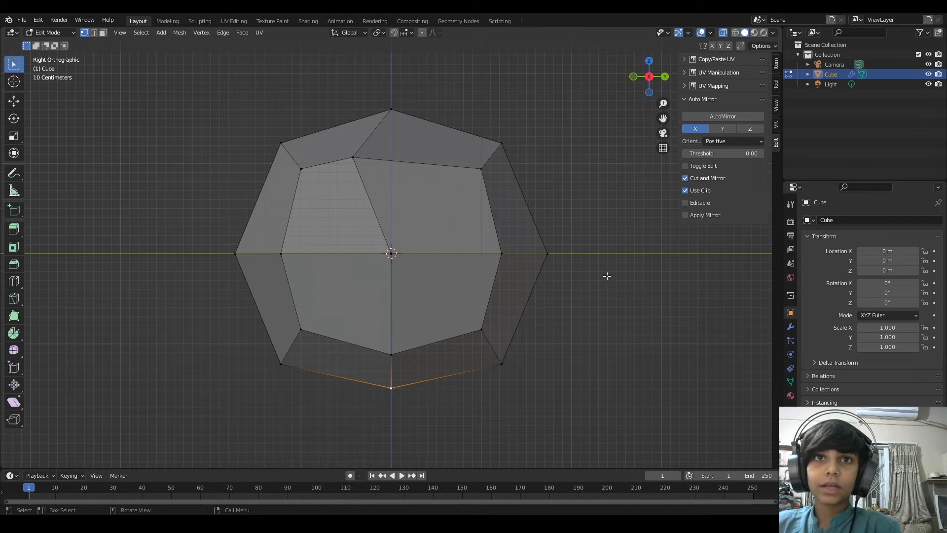
key("Tab")
middle_click_drag(609, 279, 649, 333)
key("Tab")
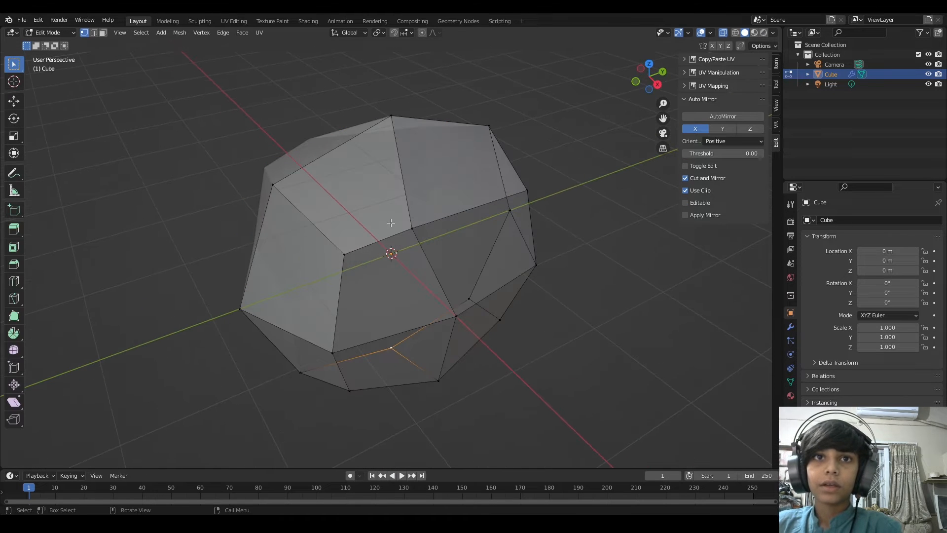
left_click(419, 224)
left_click(637, 81)
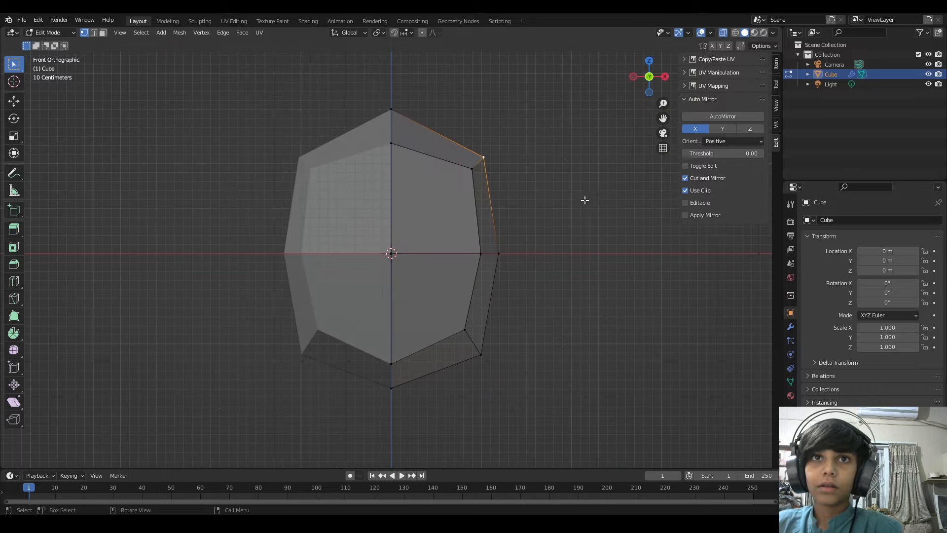
key("g")
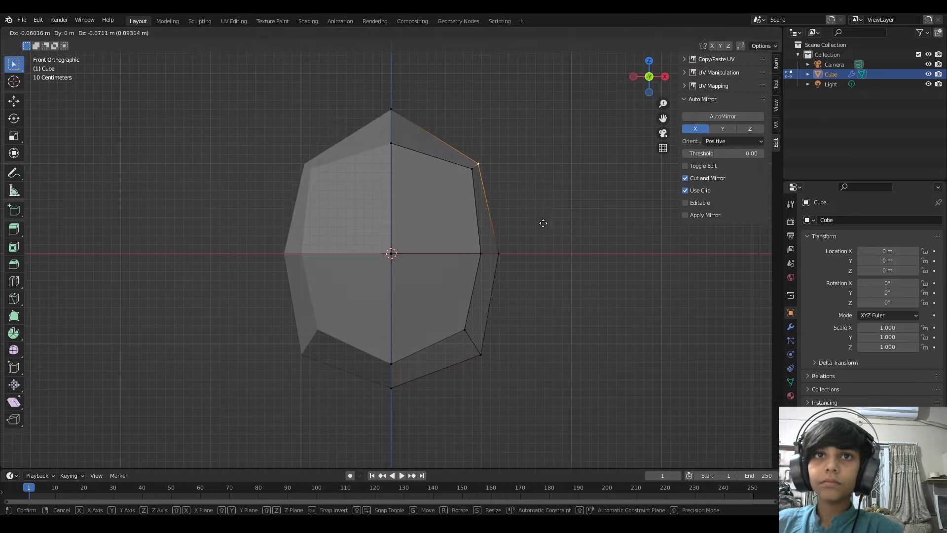
left_click(549, 223)
key("g")
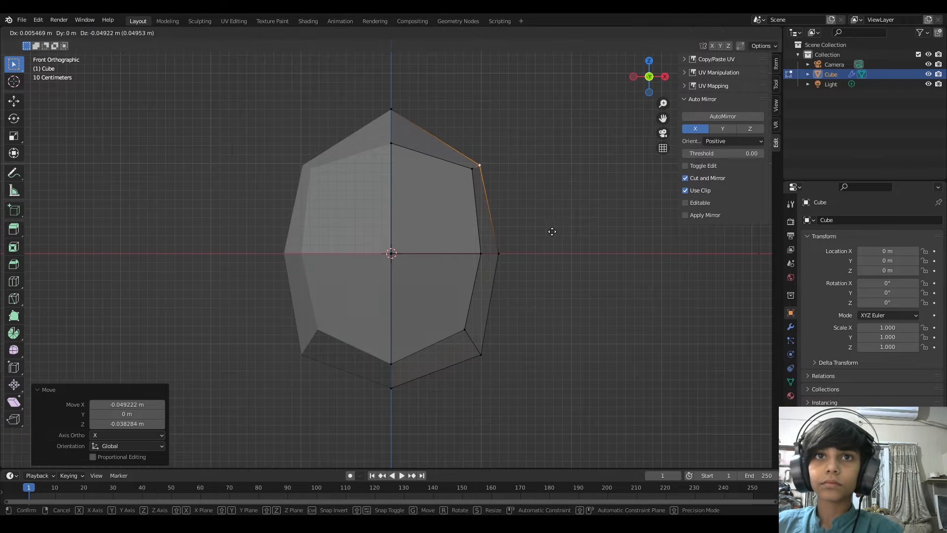
left_click(551, 228)
Step: Slide the outer upper side vertex toward the side view's centre line in two vertex slides, with factors of about 0.312 and 0.011
middle_click_drag(553, 232, 560, 154)
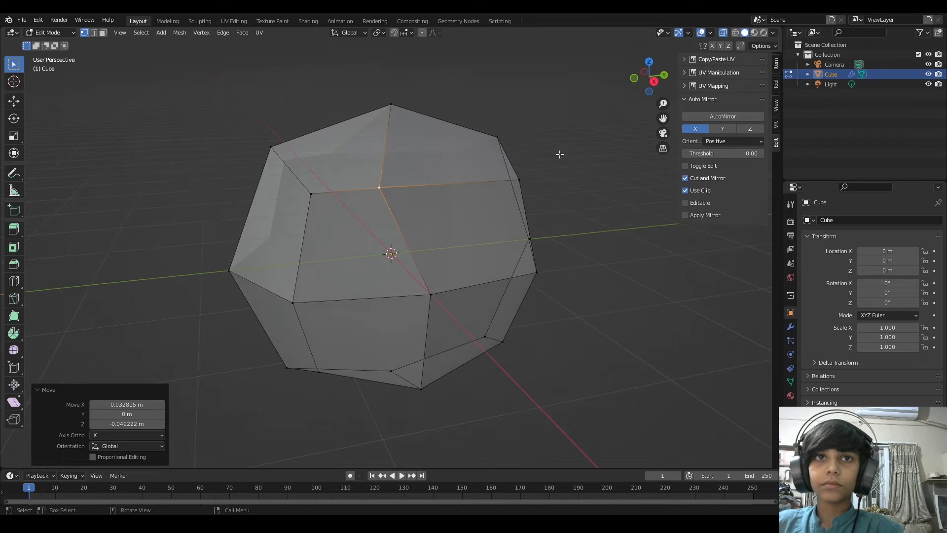
left_click(654, 81)
key("g")
key("g")
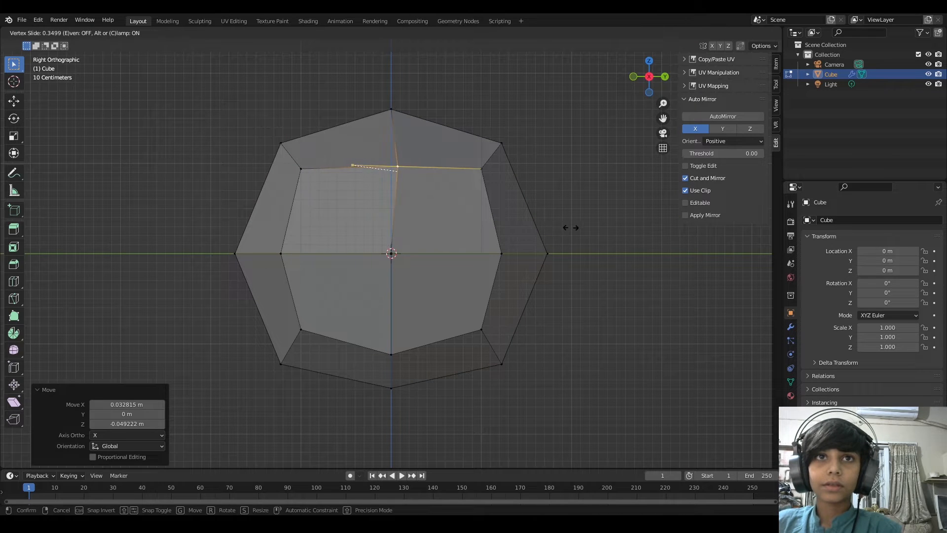
left_click(565, 228)
key("g")
key("g")
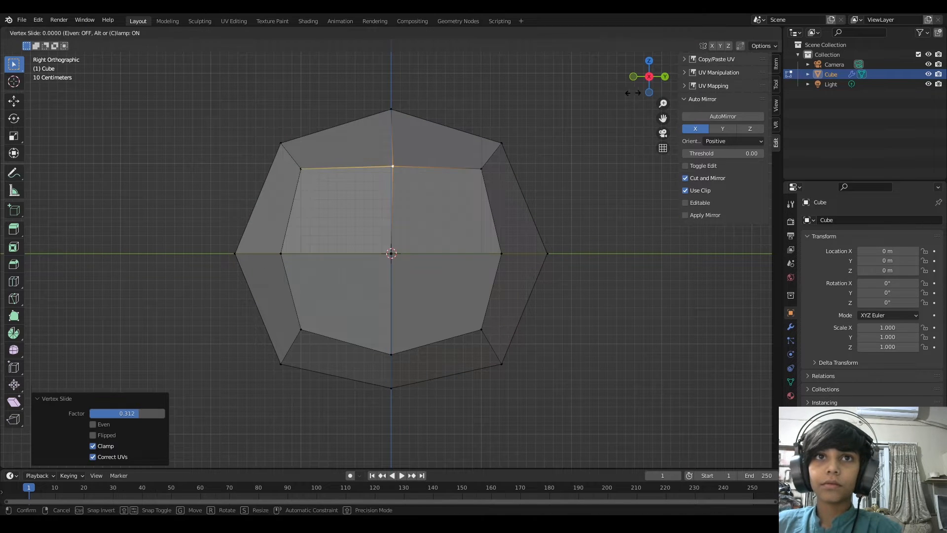
left_click(631, 95)
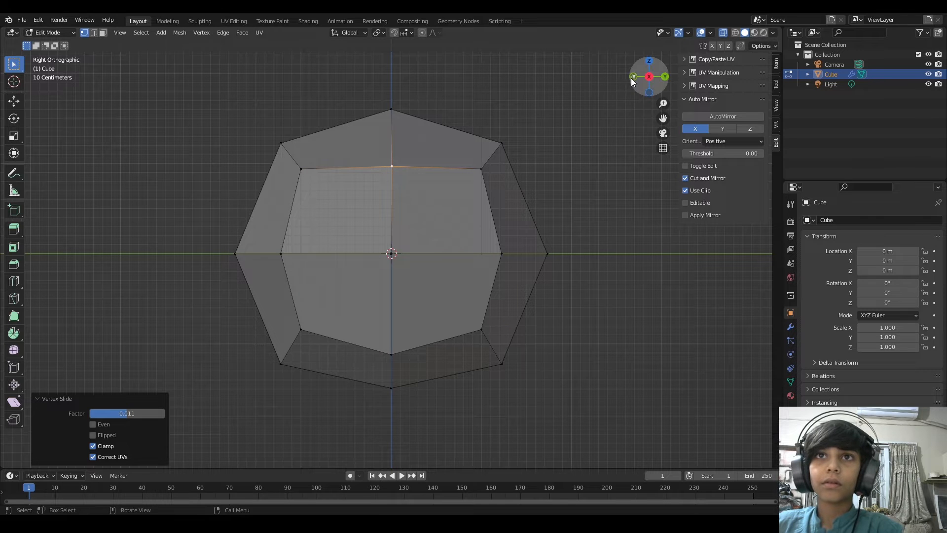
Step: Move the outer upper side vertex about 0.04 m outward along X and 0.03 m up in front view
left_click(632, 77)
key("g")
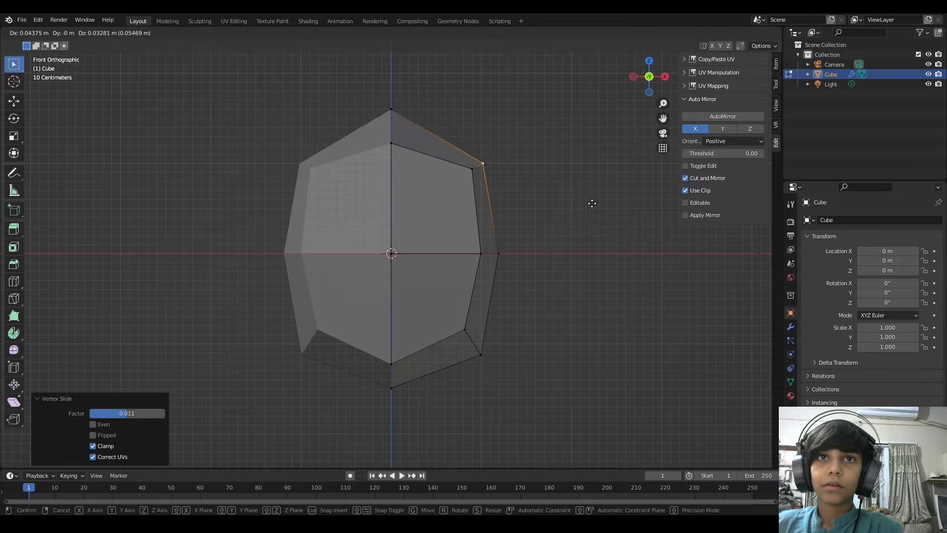
left_click(592, 204)
middle_click_drag(562, 237, 453, 256)
Step: Scale the whole object to 0.787 along the Y axis in Object Mode
key("Tab")
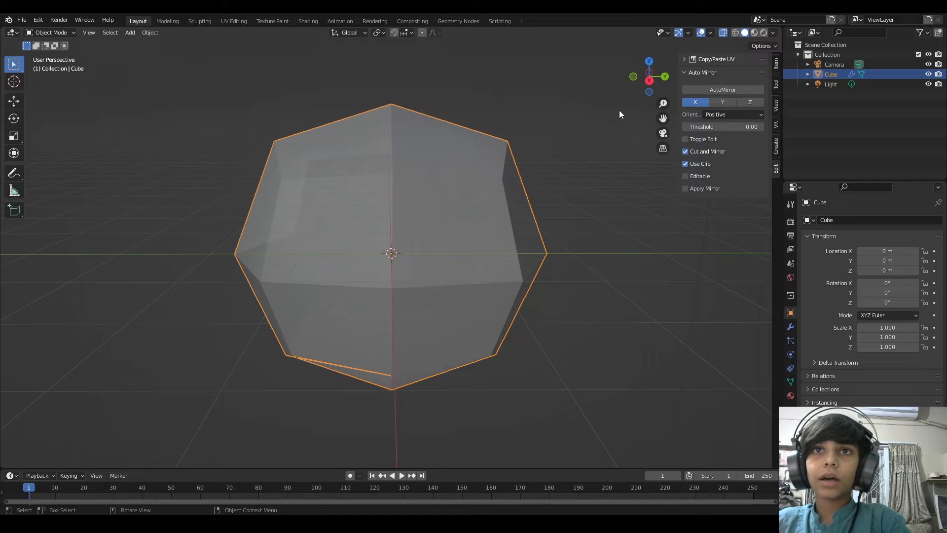
left_click(650, 78)
key("s")
key("y")
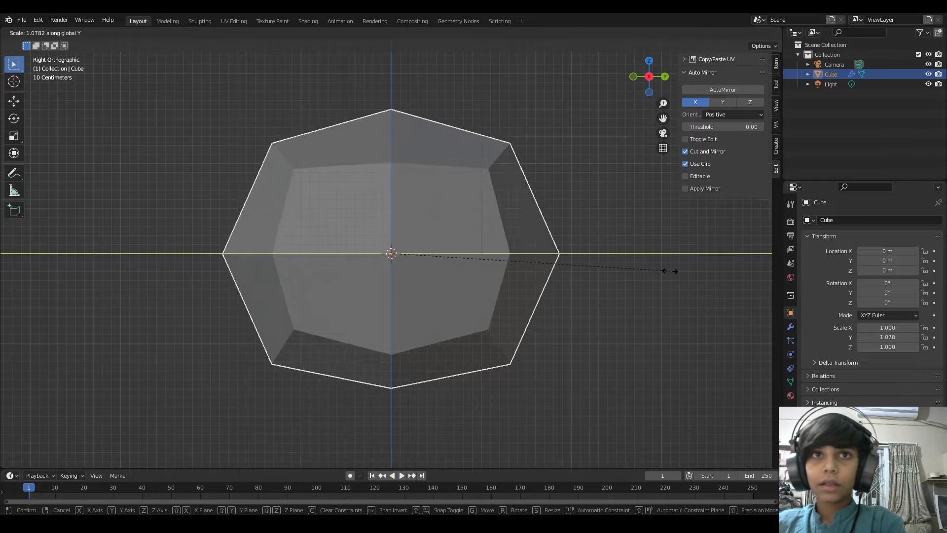
left_click(595, 243)
Step: Move the lower centre vertices of the mesh straight up in side view, in Edit Mode
key("Tab")
left_click(377, 337)
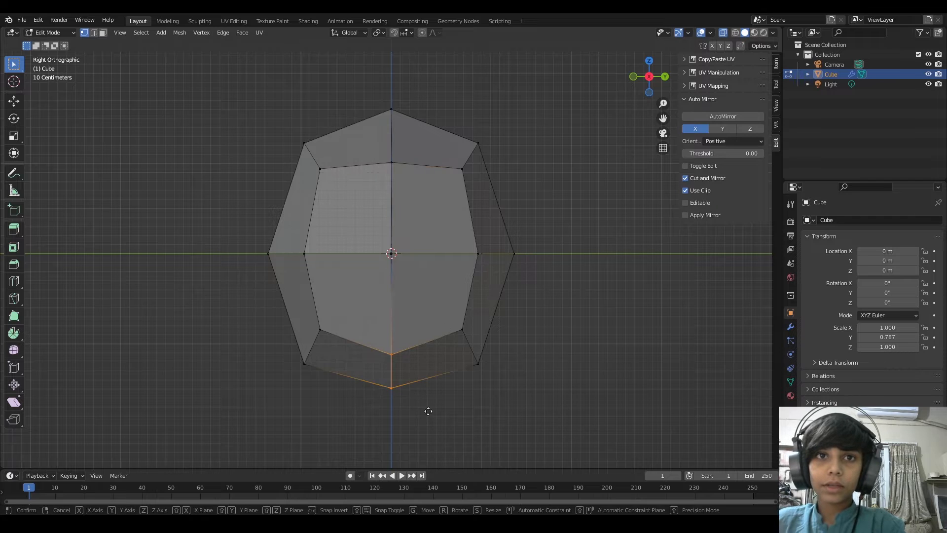
key("g")
left_click(478, 362)
Step: Move the two rear lower vertices about 0.10 m inward along Y and about 0.27 m up
left_click_drag(452, 308, 482, 366)
key("g")
left_click(469, 344)
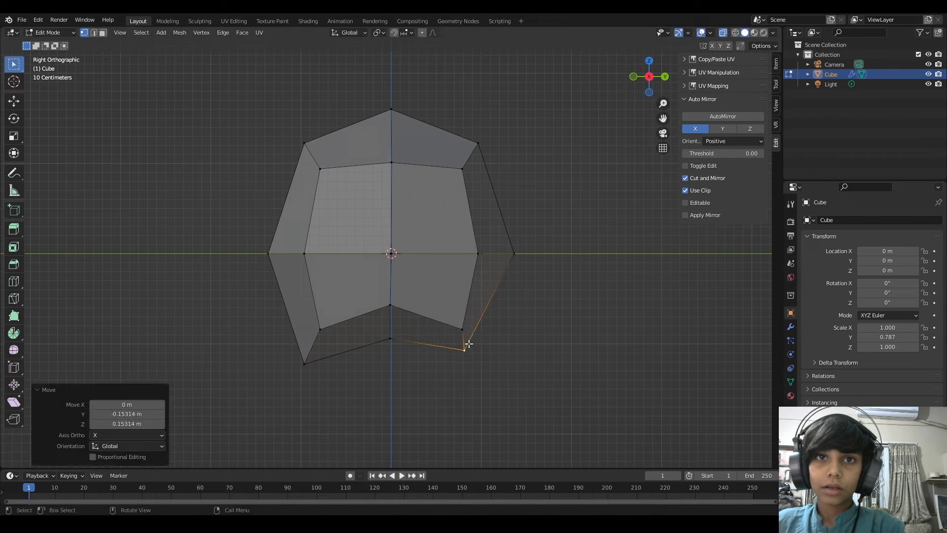
key("ctrl+z")
key("g")
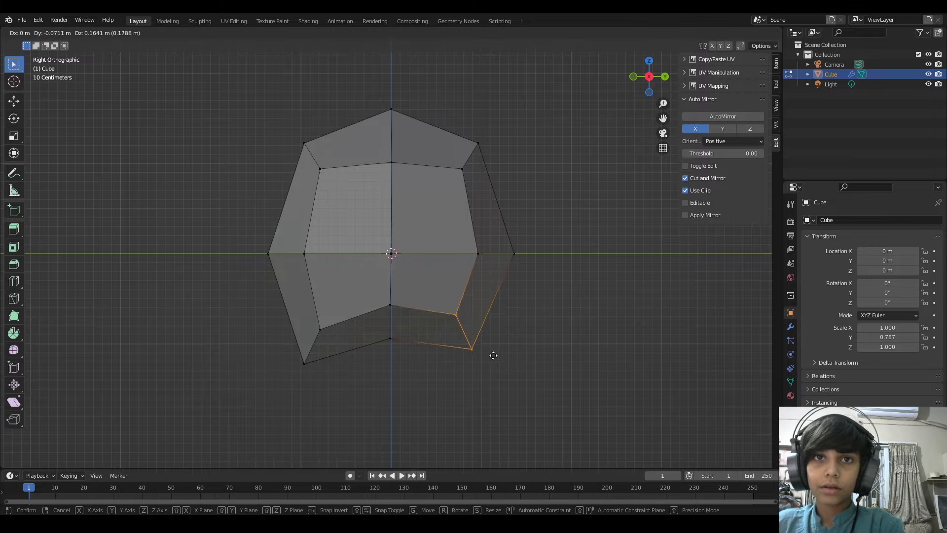
left_click(491, 347)
key("g")
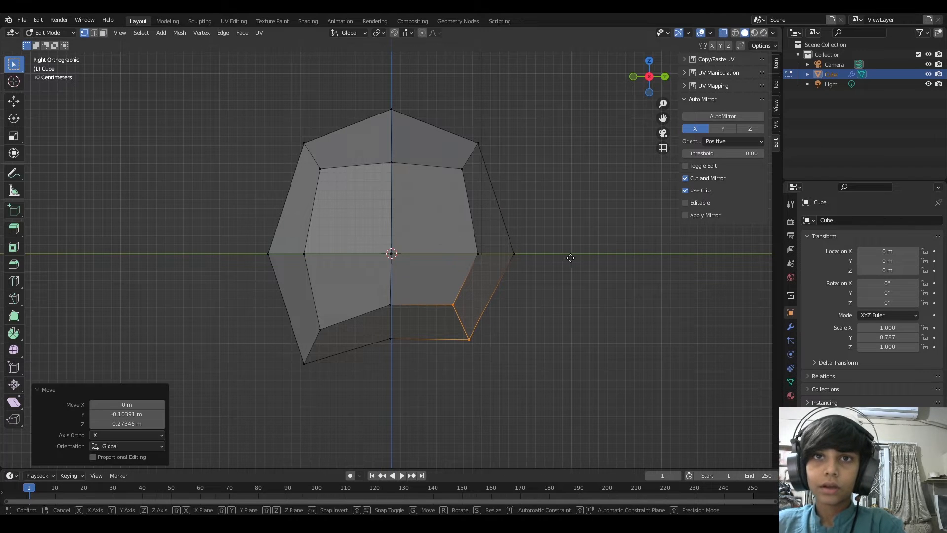
right_click(547, 259)
Step: Move the rearmost middle vertex slightly inward along Y, and shift the rear upper vertex about 0.04 m inward and 0.11 m down
left_click(522, 253)
key("g")
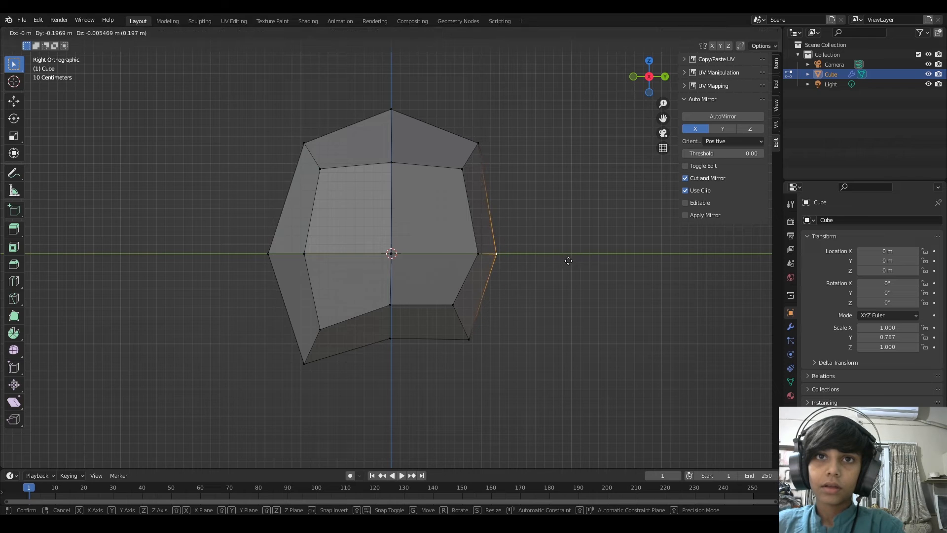
left_click(575, 261)
left_click(482, 134)
key("g")
left_click(478, 144)
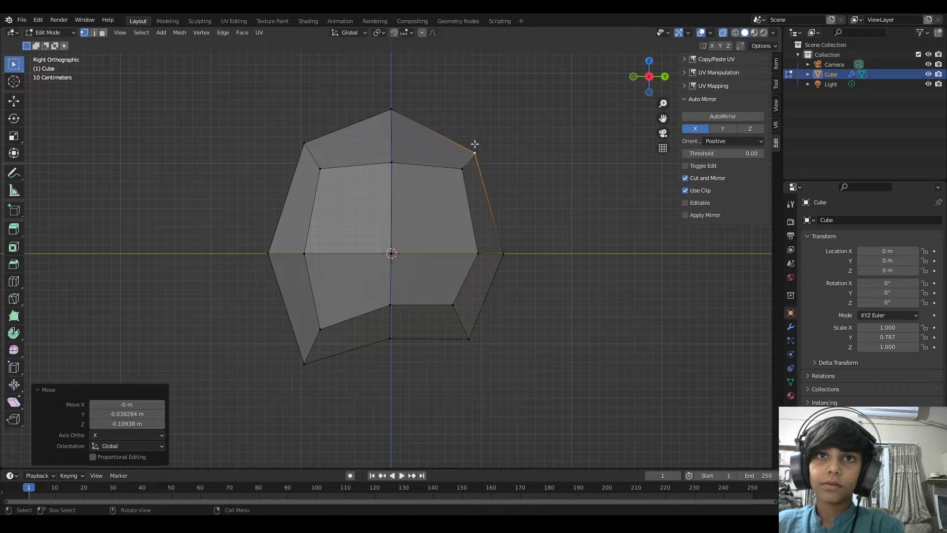
Step: Lower the top centre vertex about 0.08 m, and move the rear upper vertex slightly outward and up
left_click(386, 118)
key("g")
left_click(386, 124)
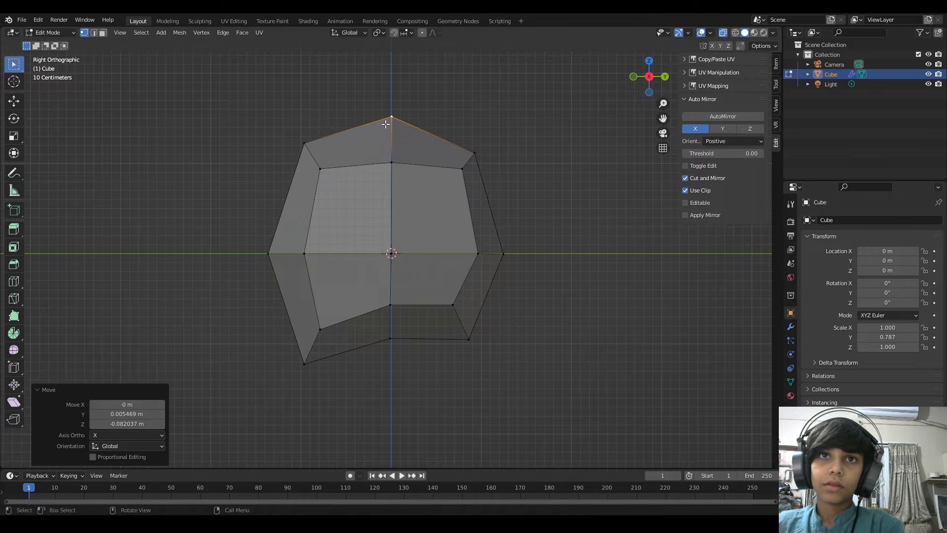
left_click(479, 151)
key("g")
left_click(495, 142)
Step: Lower the top centre vertex further, and move the rear upper vertex about 0.15 m inward and 0.12 m down
left_click(387, 118)
key("g")
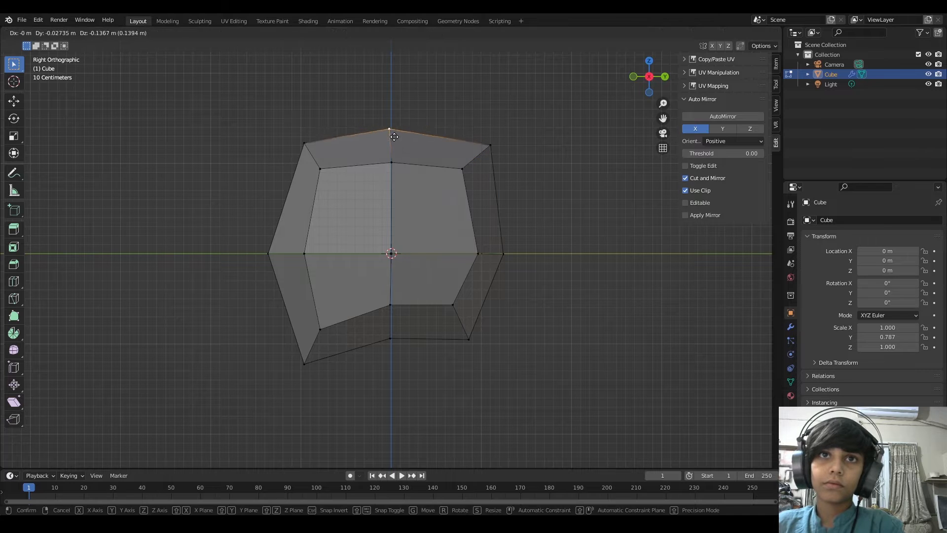
left_click(387, 142)
left_click(495, 146)
key("g")
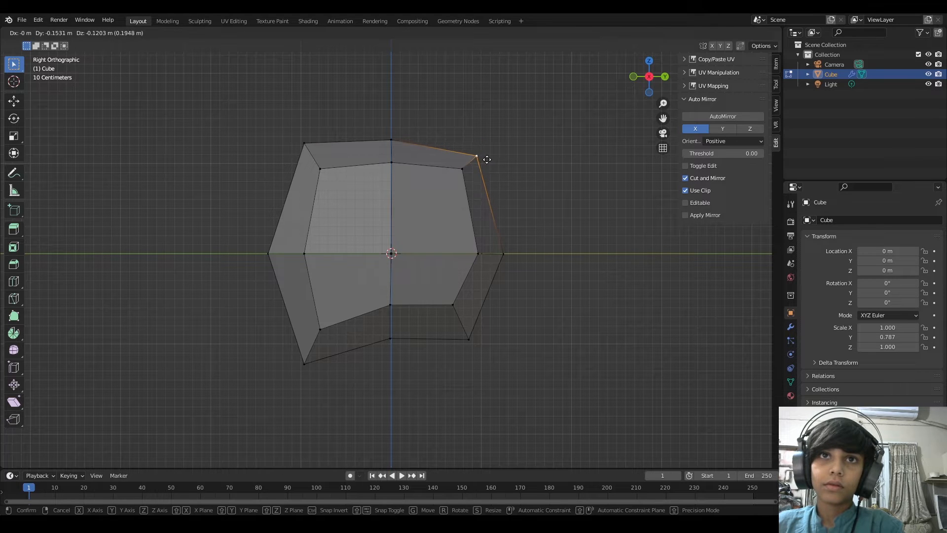
left_click(486, 158)
Step: Raise the top centre vertex in two moves, the second about 0.06 m backward and 0.13 m up, and nudge the rear upper vertex slightly
left_click(398, 138)
key("g")
left_click(398, 130)
left_click(475, 154)
key("g")
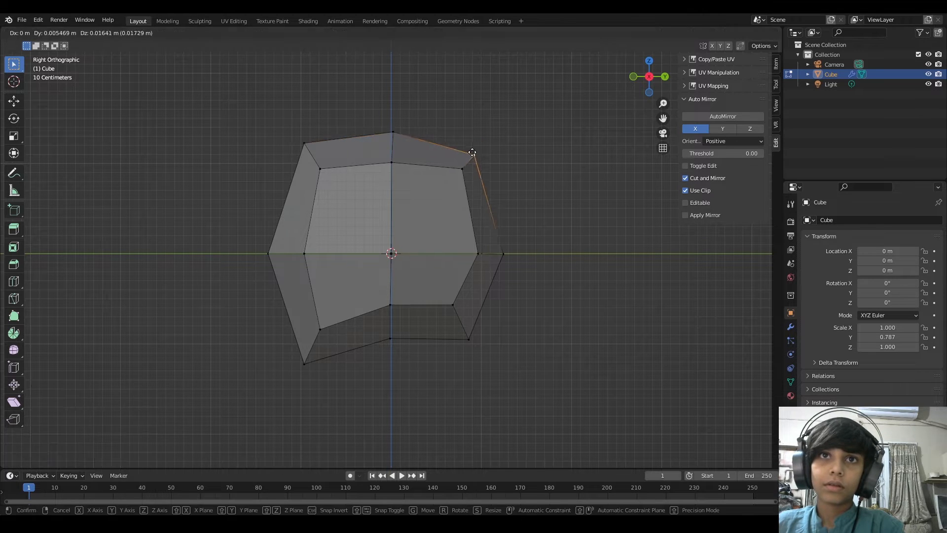
left_click(473, 152)
left_click(399, 134)
key("g")
left_click(403, 123)
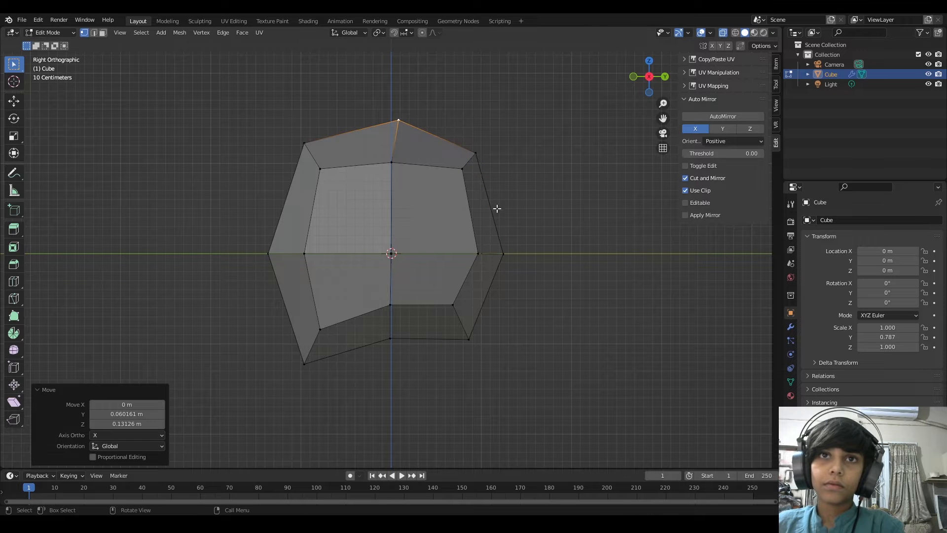
Step: Add a horizontal edge loop around the upper half of the mesh and slide it slightly down toward the middle edge
middle_click_drag(276, 202, 351, 224)
key("ctrl+r")
left_click(440, 207)
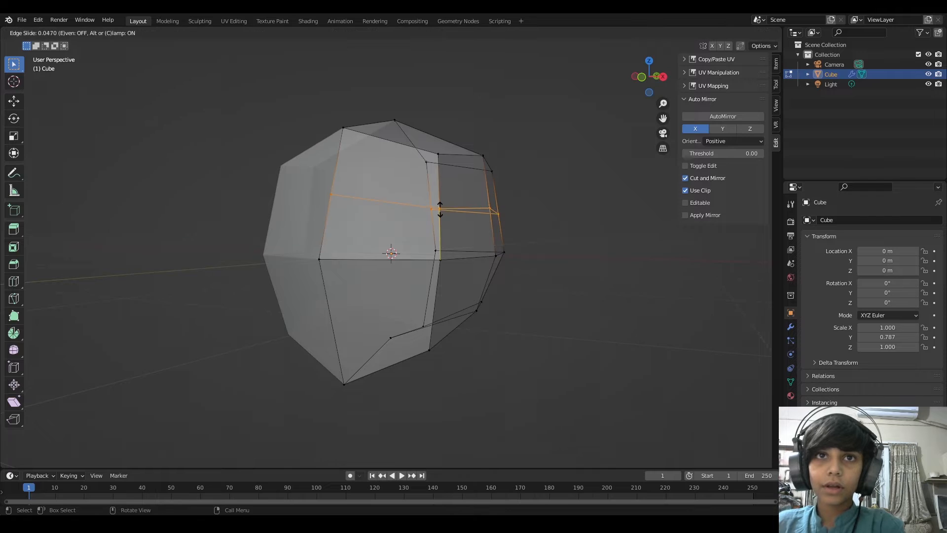
right_click(429, 238)
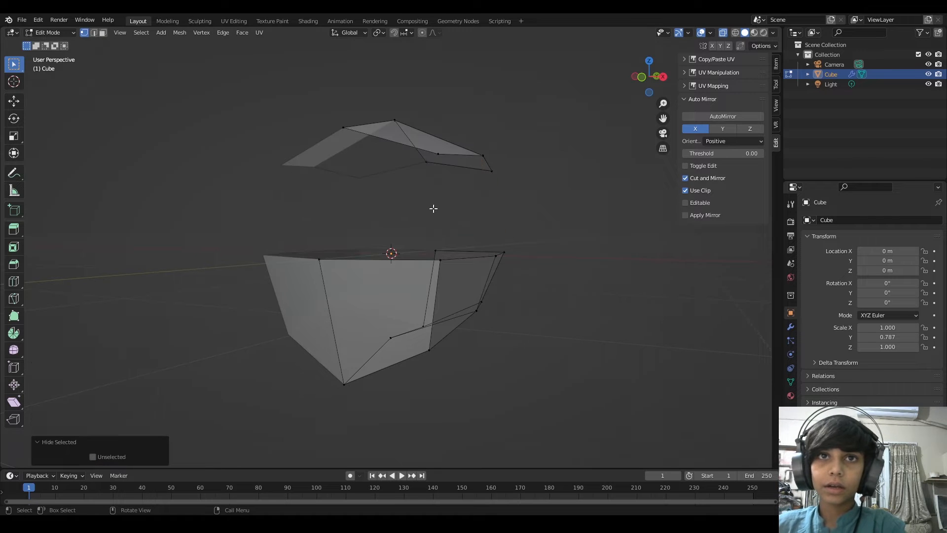
key("g")
key("g")
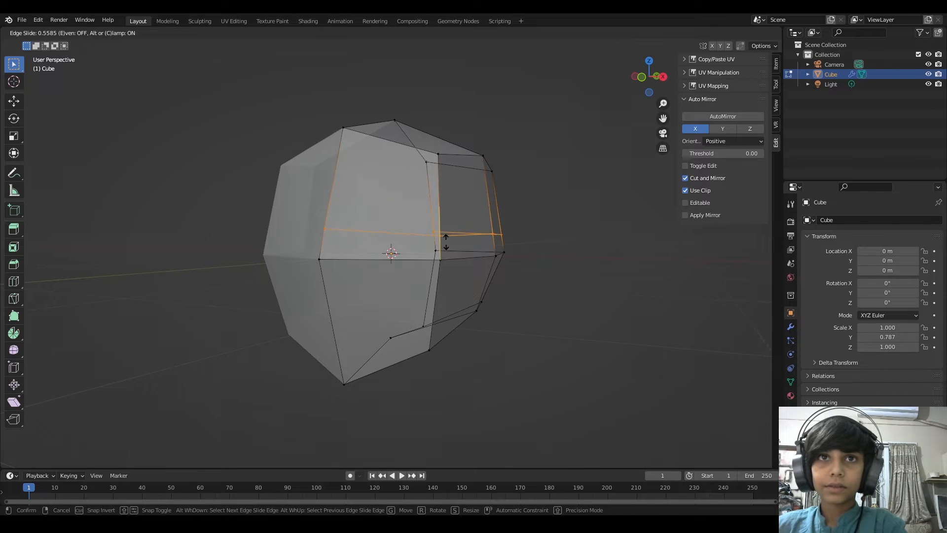
left_click(434, 232)
Step: Turn off X-ray and inset the front face just above the middle edge with a thickness of 0.0573 m
key("3")
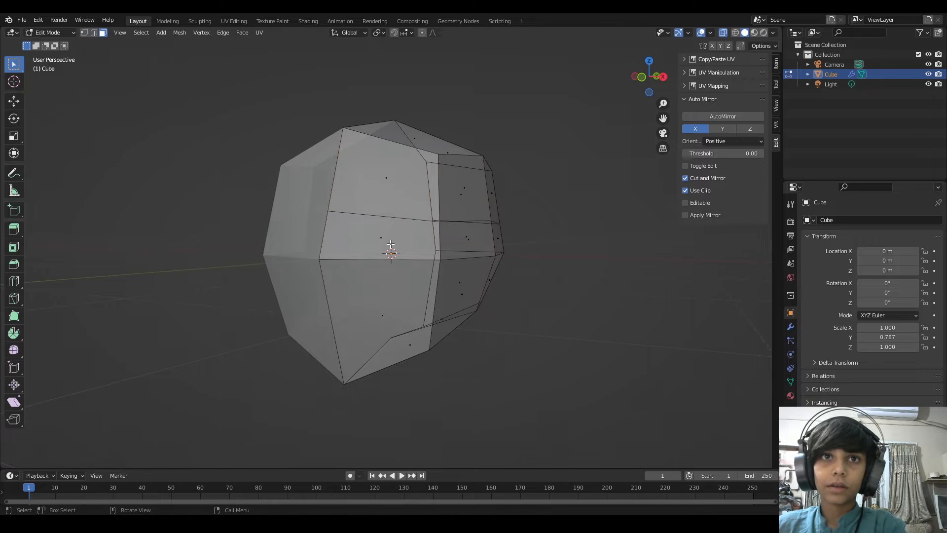
left_click(391, 244)
left_click(723, 32)
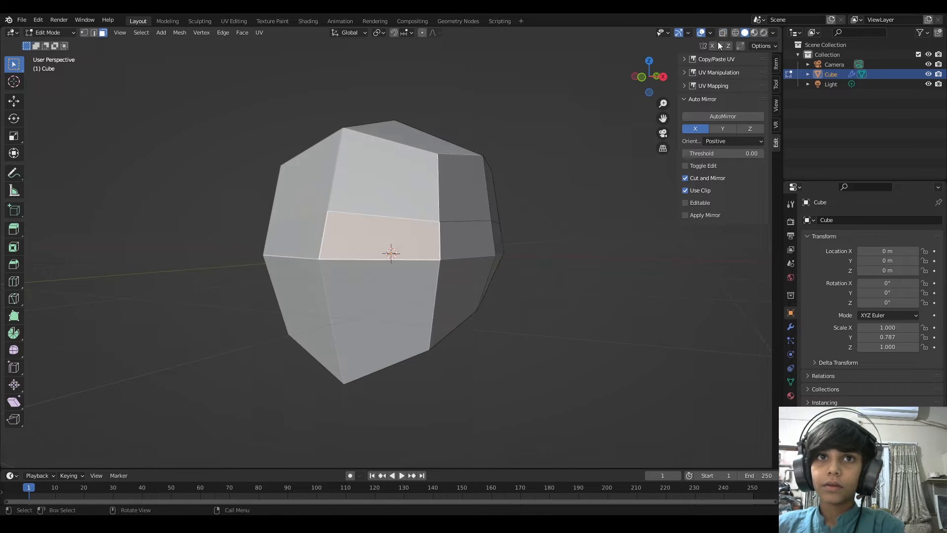
middle_click_drag(479, 328, 495, 332)
key("i")
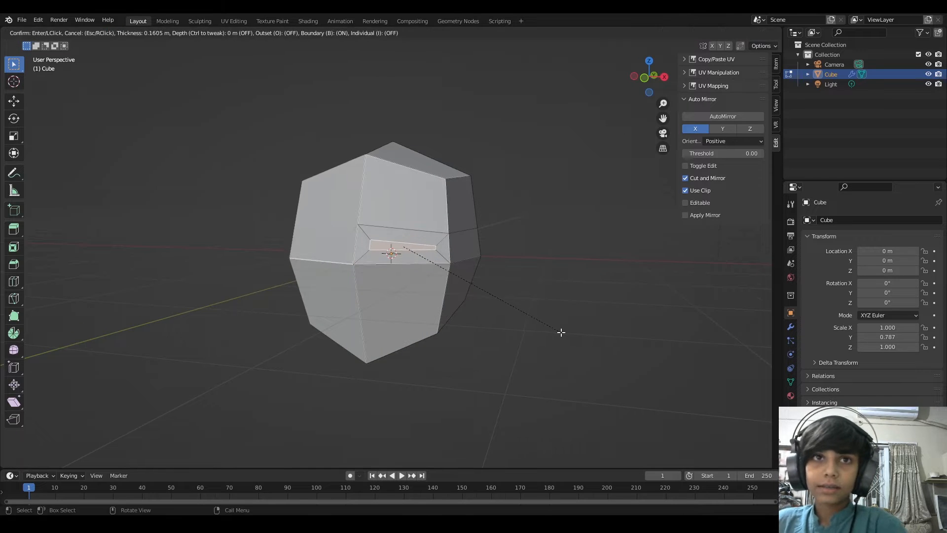
left_click(567, 332)
Step: Extrude the inset face inward about 0.03 m as an eye recess and return to Object Mode
middle_click_drag(566, 332, 535, 337)
key("e")
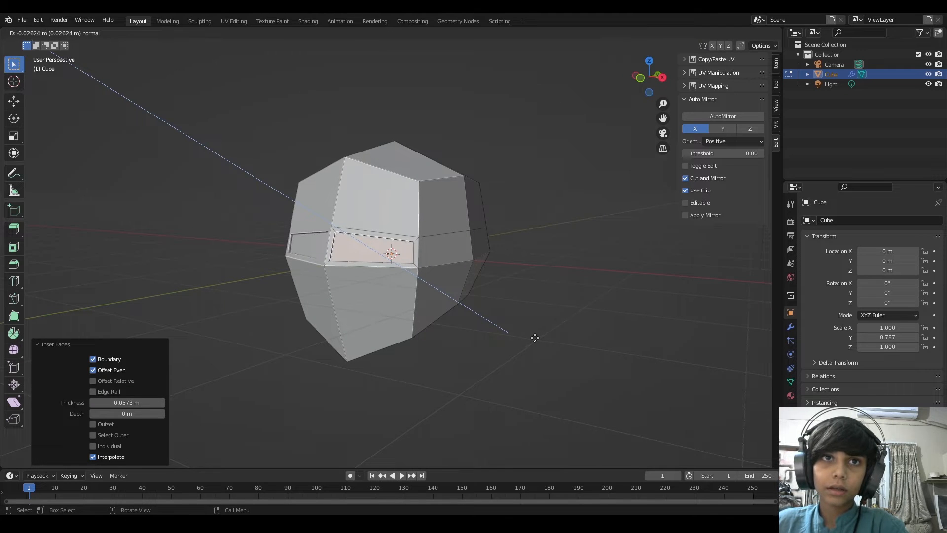
left_click(536, 337)
key("Tab")
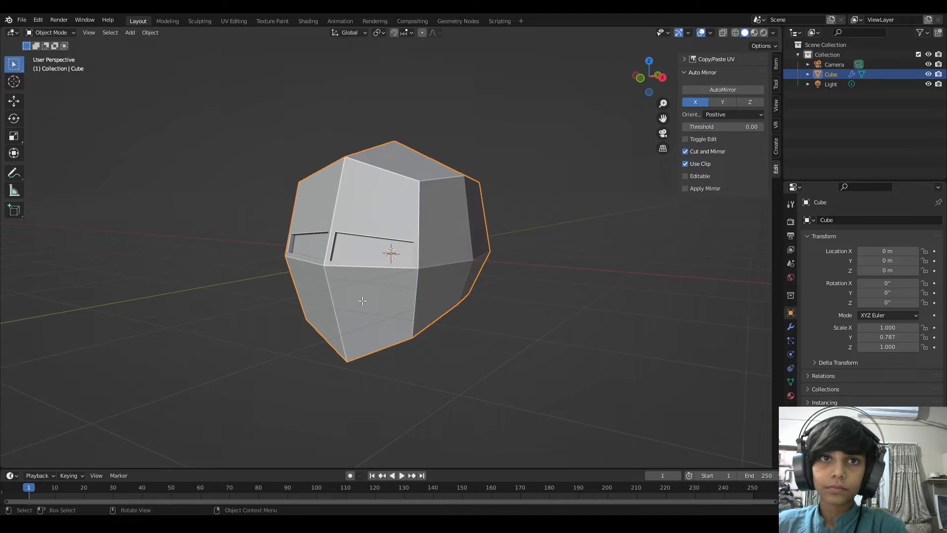
Step: Extrude the large front face below the eye recess in Edit Mode and scale it to 0.494
key("Tab")
left_click(361, 302)
scroll(587, 328, "up", 3)
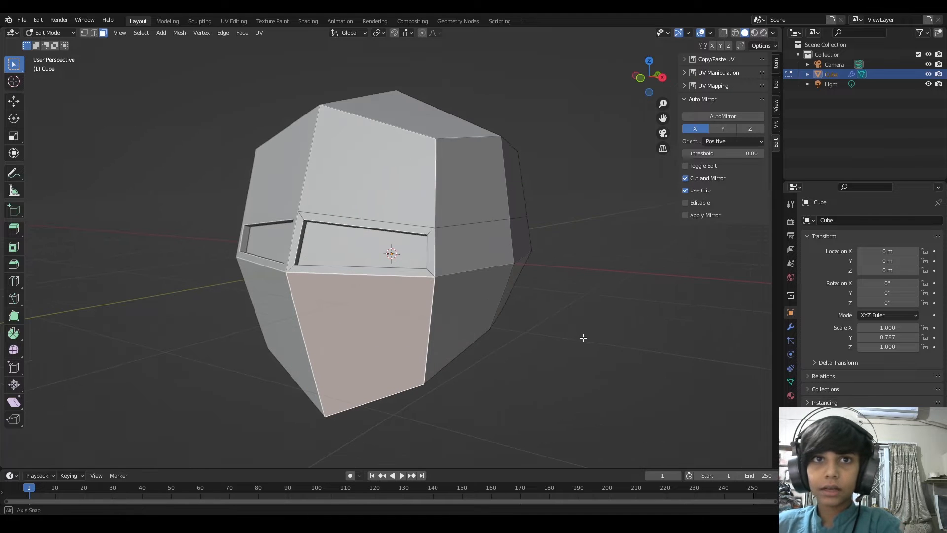
key("e")
key("s")
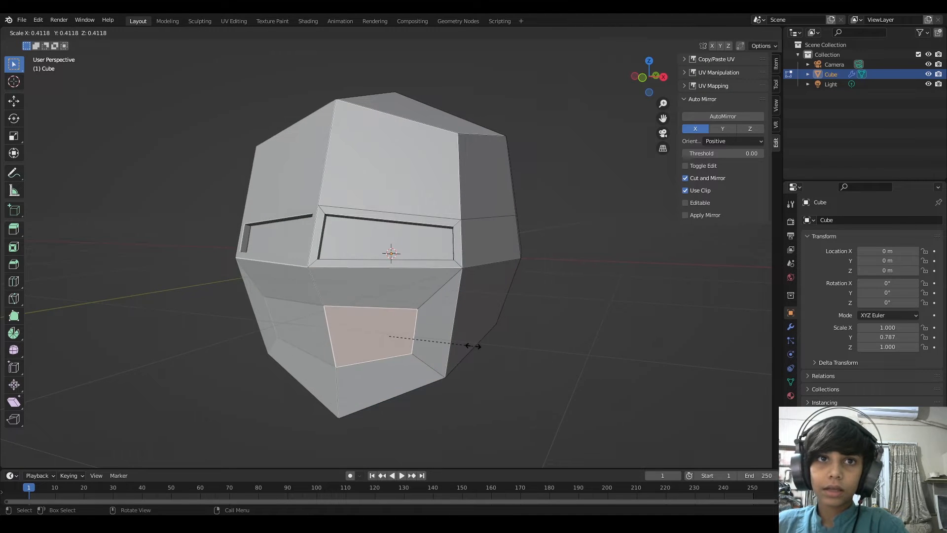
left_click(491, 346)
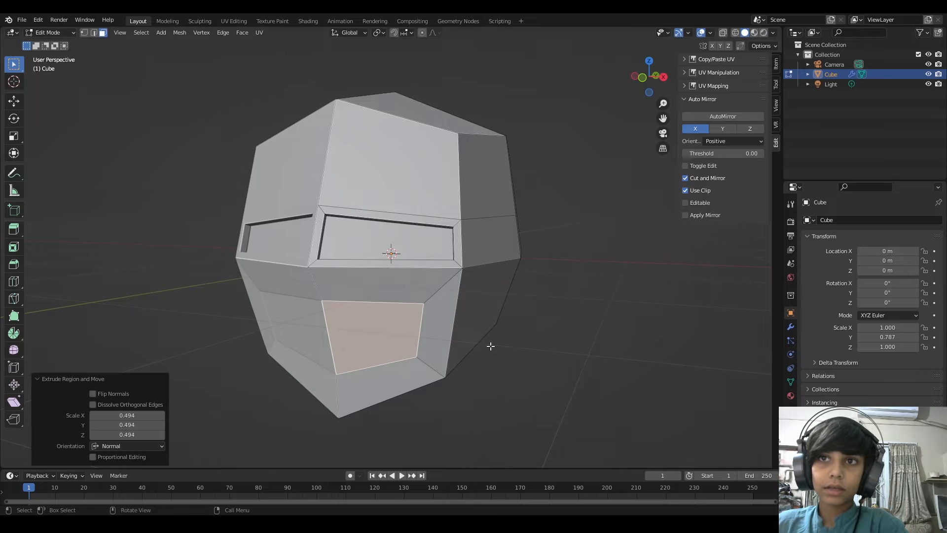
Step: Show the Mirror modifier's settings and scale the inner lower front face down further to 0.551
left_click(791, 327)
middle_click_drag(503, 405, 546, 392)
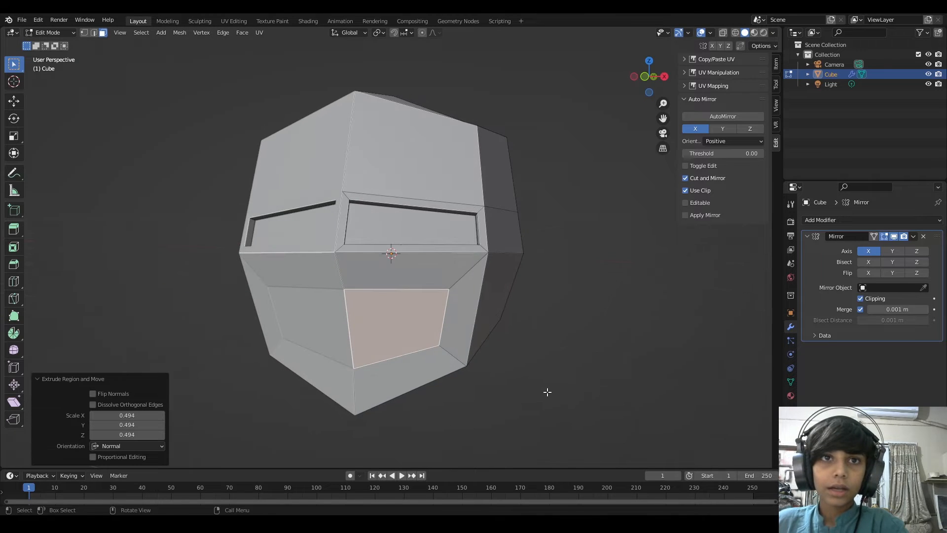
key("s")
right_click(469, 377)
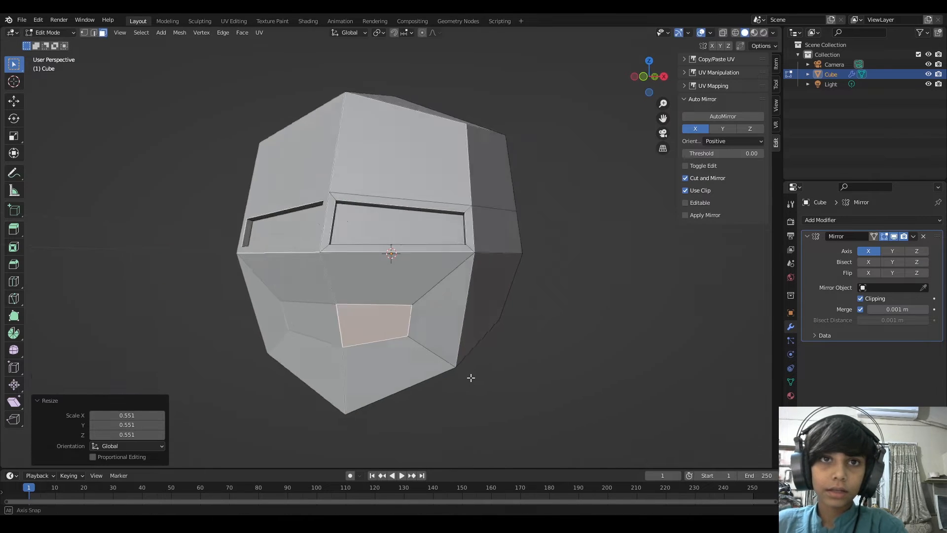
Step: Extrude the three faces surrounding the mouth face outward by about 0.018 m
middle_click_drag(469, 377, 433, 376)
left_click(301, 287)
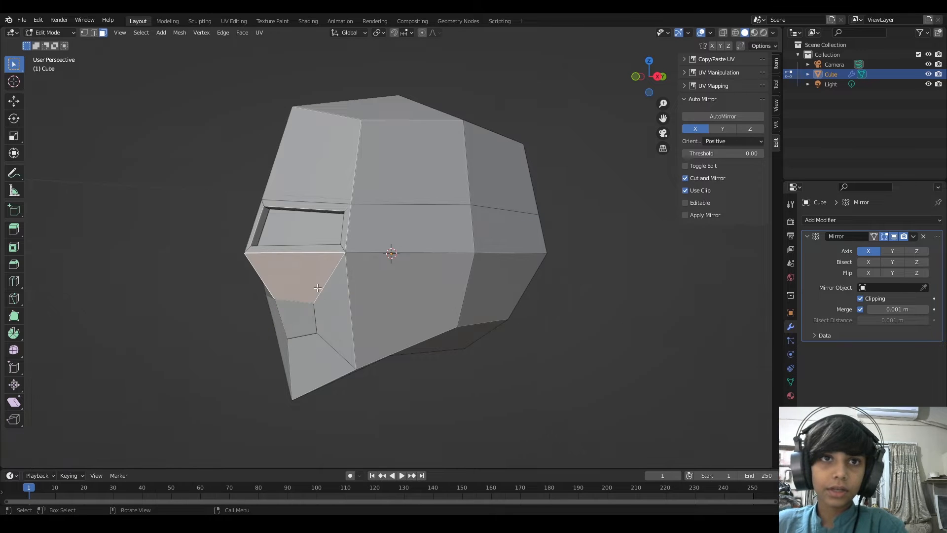
left_click(333, 314, "shift")
left_click(326, 365, "shift")
middle_click_drag(326, 365, 383, 354)
key("e")
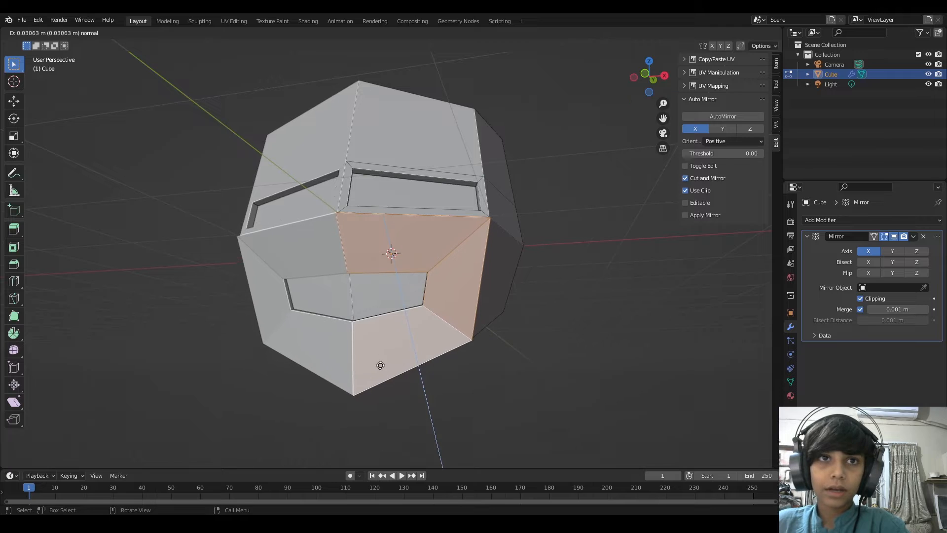
left_click(382, 363)
Step: Extrude the narrow face beneath the chin downward about 0.92 m, then move its end forward about 0.28 m and down 0.06 m
middle_click_drag(382, 362, 313, 286)
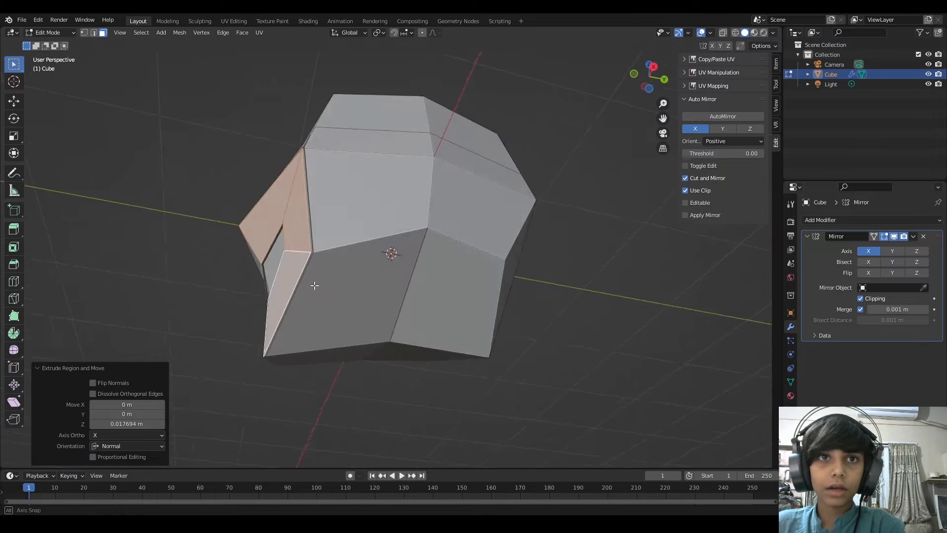
scroll(301, 284, "up", 4)
left_click(222, 291)
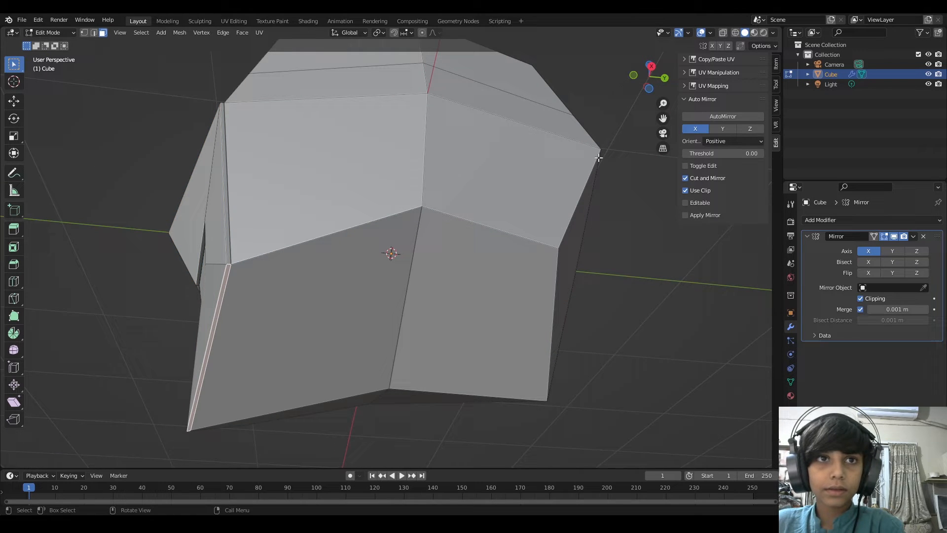
left_click(651, 64)
left_click(664, 76)
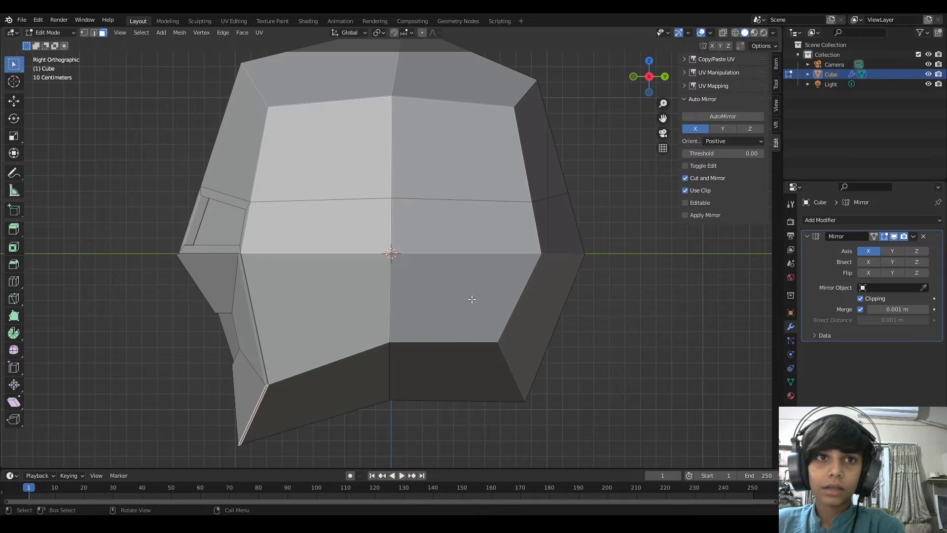
key("e")
left_click(457, 448)
middle_click_drag(460, 363, 492, 256, "shift")
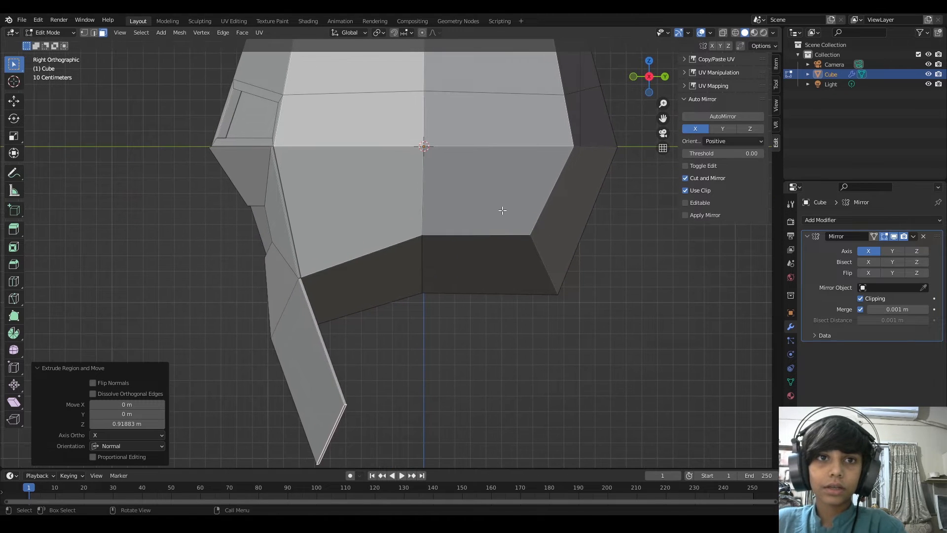
key("g")
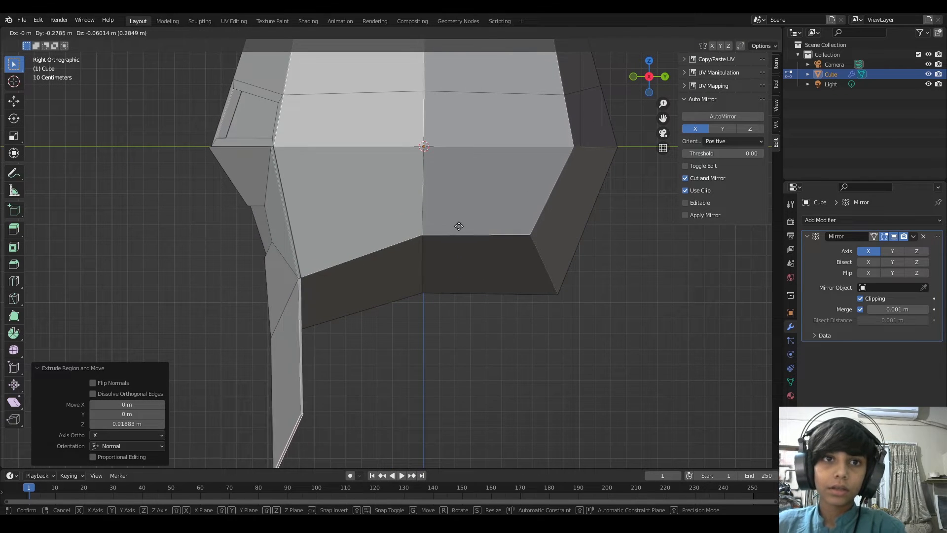
left_click(459, 227)
Step: Scale the beard's lower end inward along X so its sides run almost straight down
left_click(633, 77)
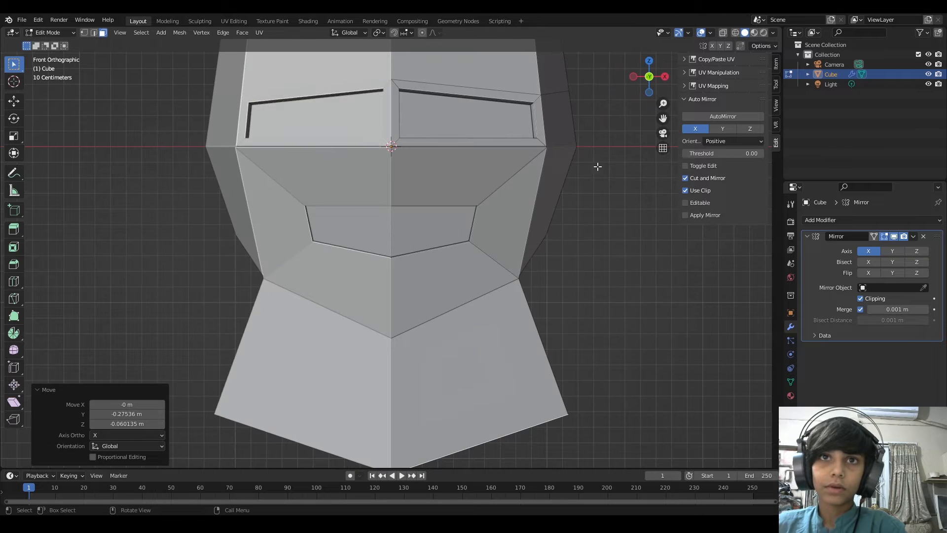
key("s")
key("x")
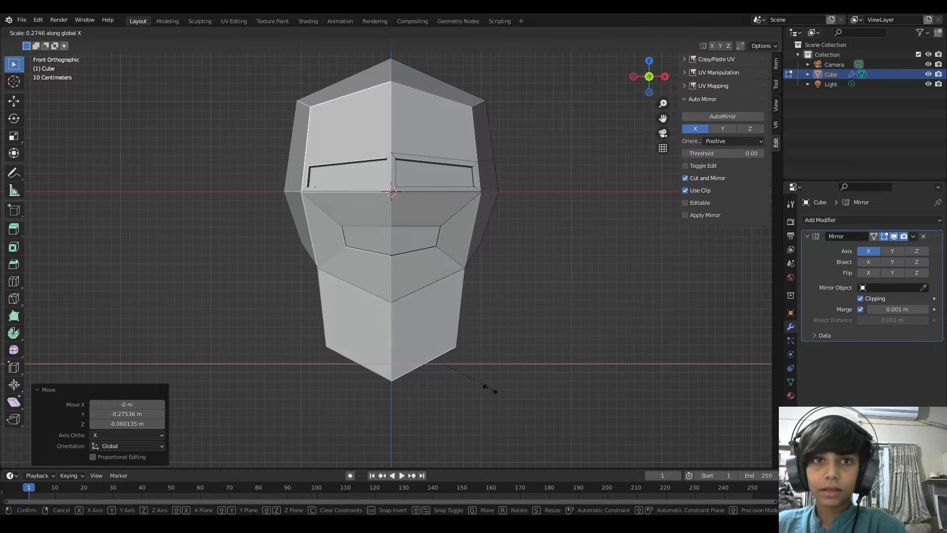
left_click(524, 389)
Step: Extrude the rear face on the underside of the head and scale it to 0.454
middle_click_drag(524, 389, 480, 221)
left_click(455, 252)
left_click(649, 86)
key("s")
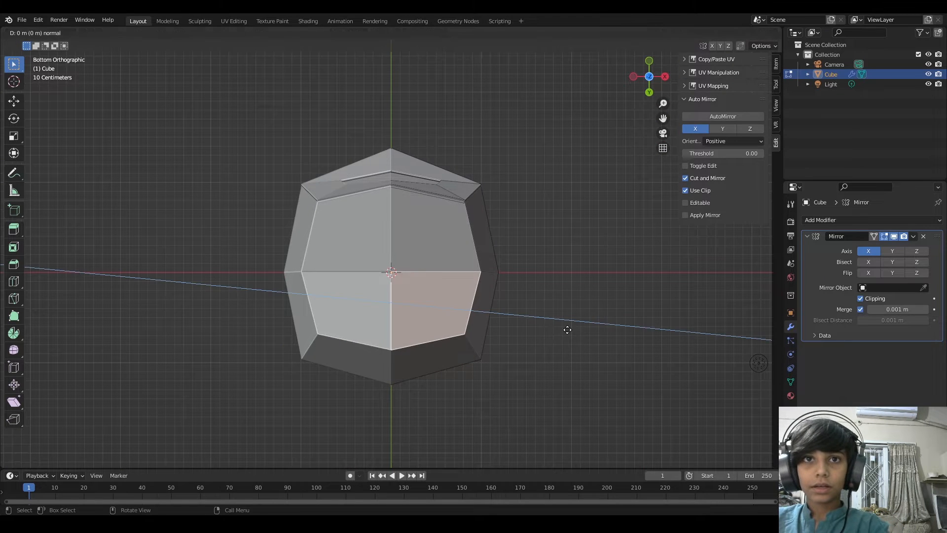
left_click(491, 326)
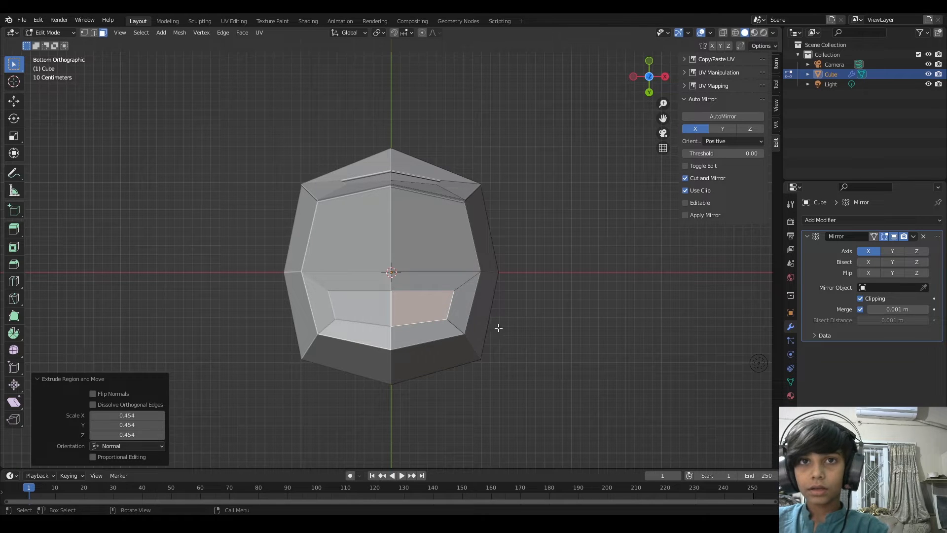
Step: Move the inset face's rear outer vertex slightly outward along X
key("1")
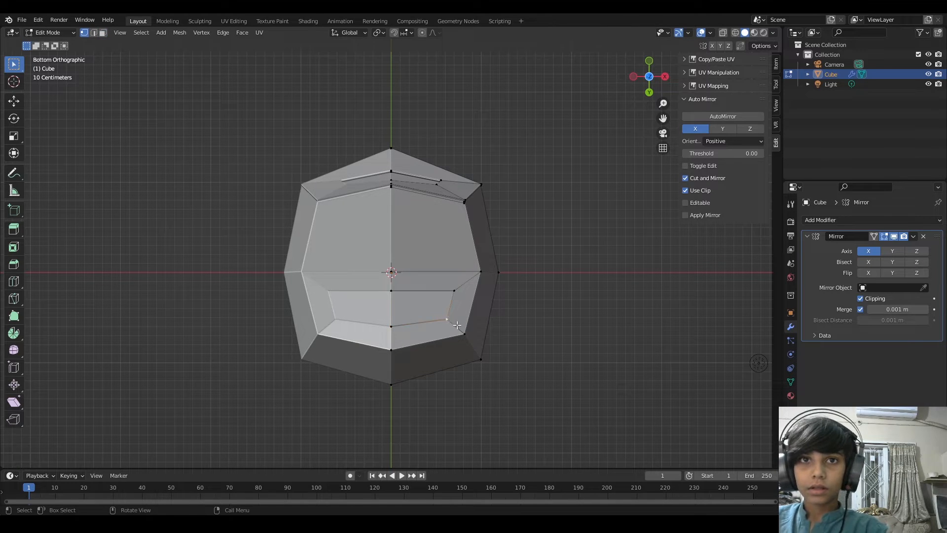
key("g")
key("x")
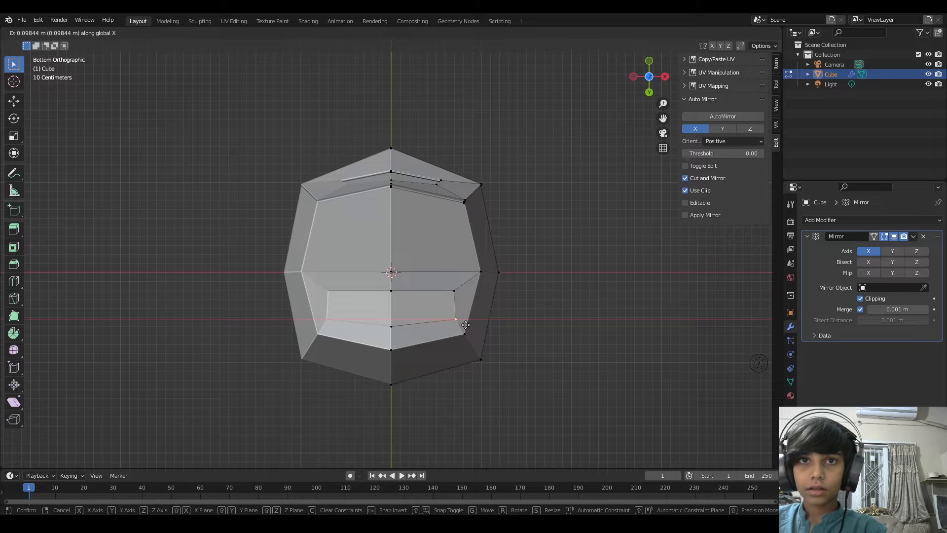
left_click(461, 325)
Step: Extrude the inset underside face about 0.088 m as a neck and flatten its end with a Z scale of 0
key("3")
left_click(424, 308)
middle_click_drag(424, 309, 302, 439)
key("e")
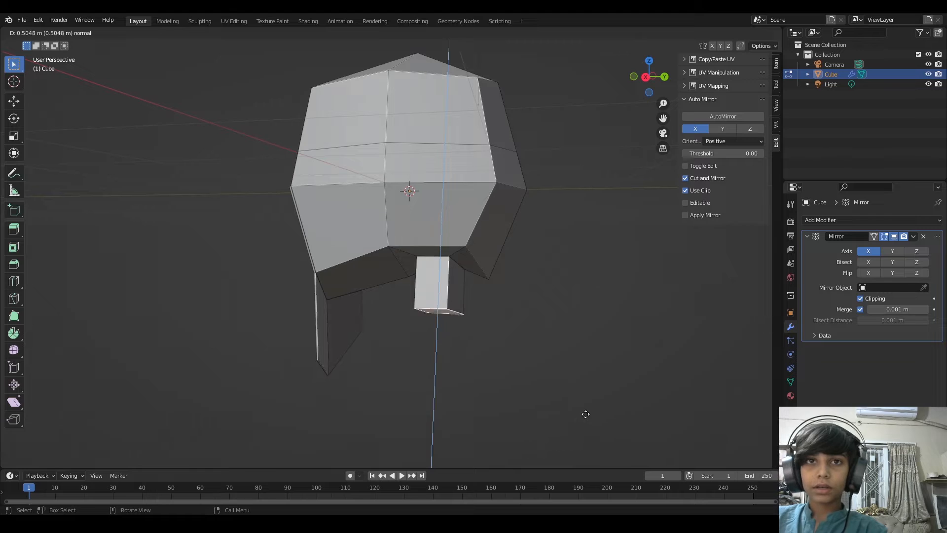
left_click(585, 375)
middle_click_drag(590, 375, 503, 383)
key("s")
key("z")
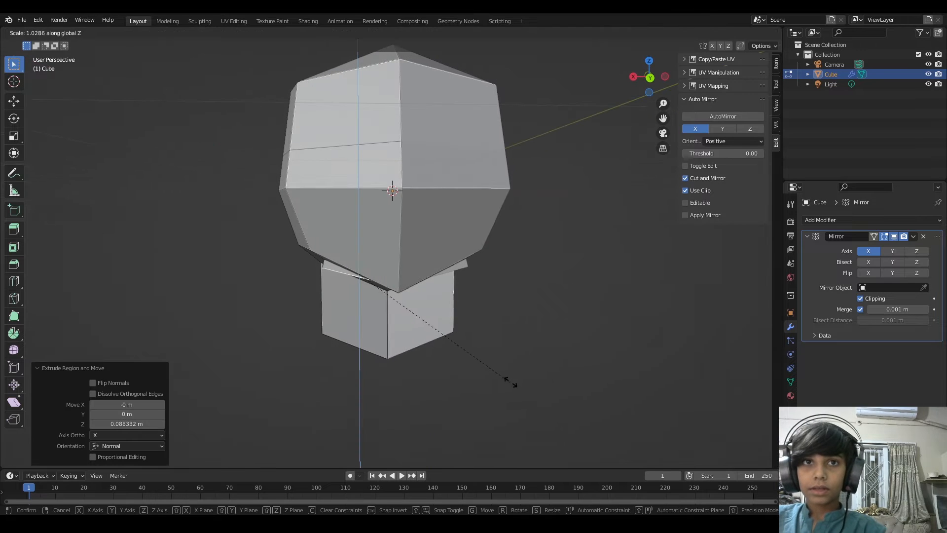
key("0")
key("Return")
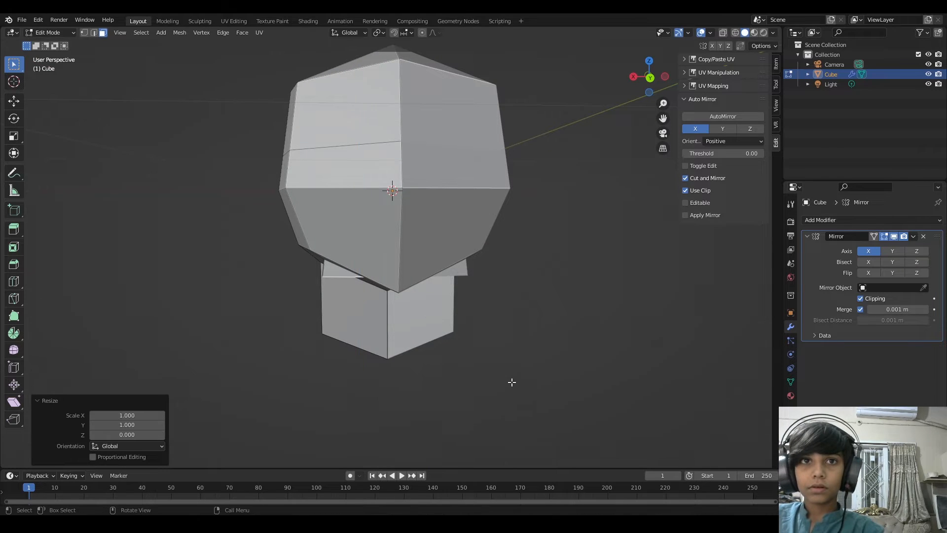
Step: Lower the neck's flattened end face about 0.086 m along Z
middle_click_drag(509, 383, 70, 320)
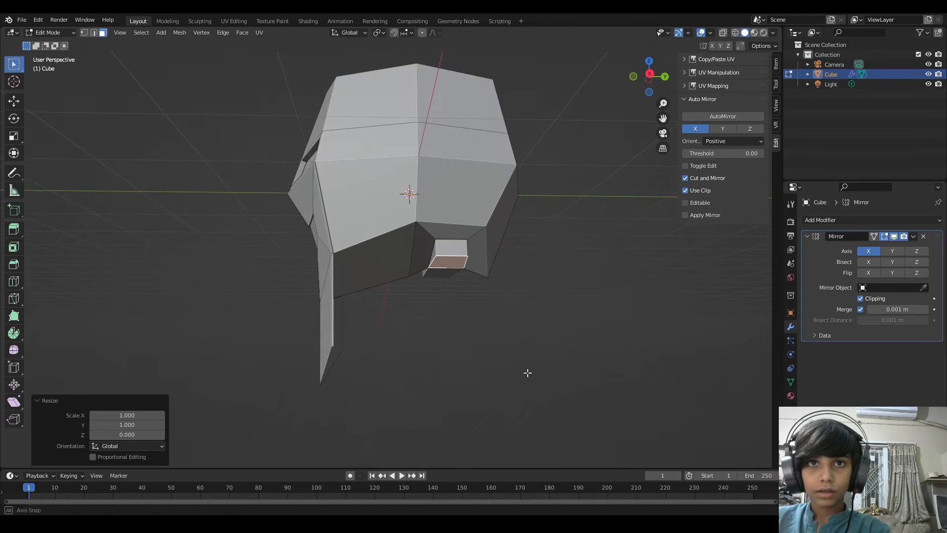
middle_click_drag(528, 373, 550, 372)
key("g")
key("z")
left_click(548, 382)
key("e")
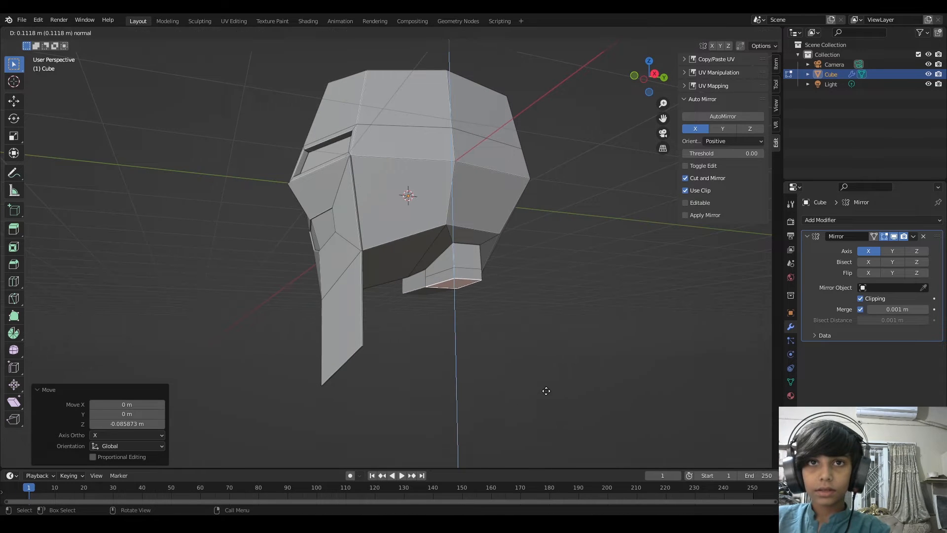
left_click(547, 390)
key("ctrl+z")
Step: Extrude the neck's end face in place, scale it to 1.159, and extrude it down about 2.08 m as a torso
key("e")
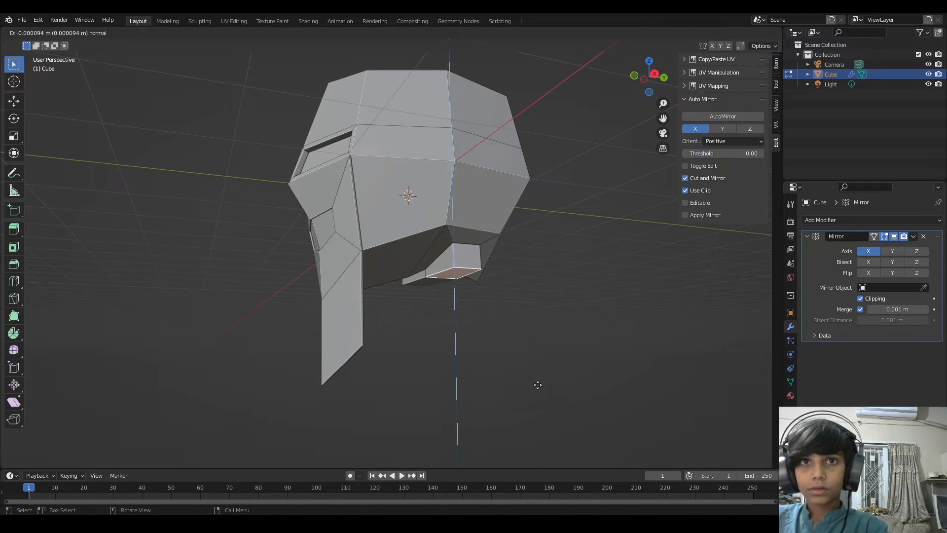
left_click(536, 385)
key("s")
left_click(567, 391)
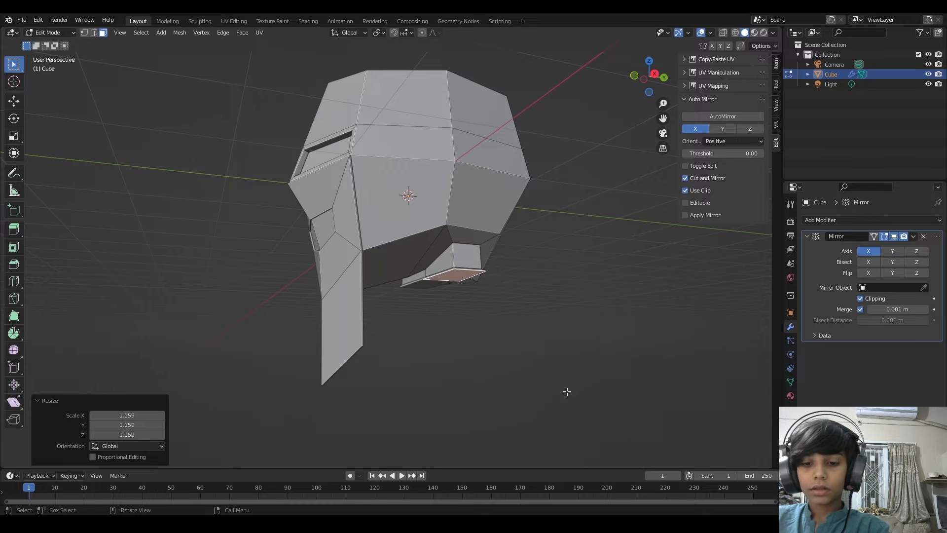
key("e")
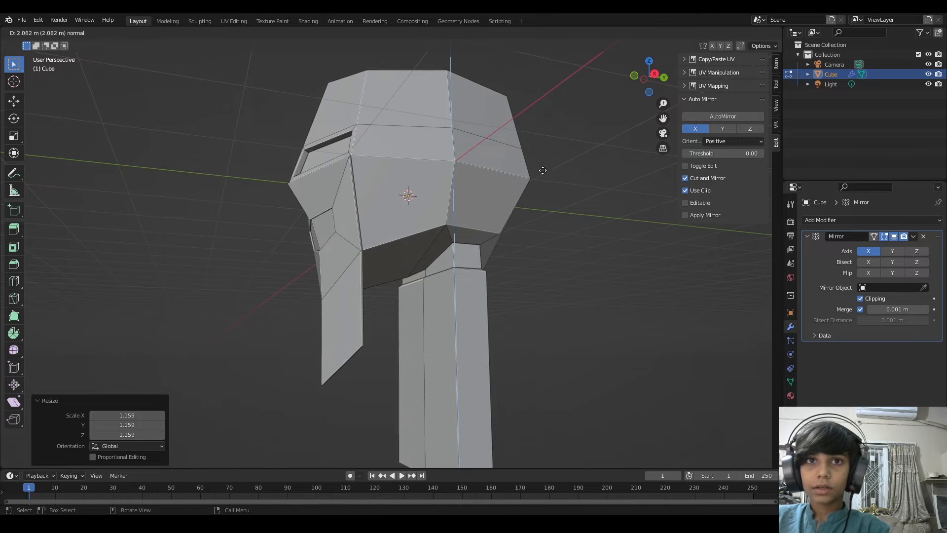
left_click(543, 171)
Step: Scale the torso's side face loop to 2.217 along Y and lower it about 0.137 m along Z
middle_click_drag(542, 171, 492, 200)
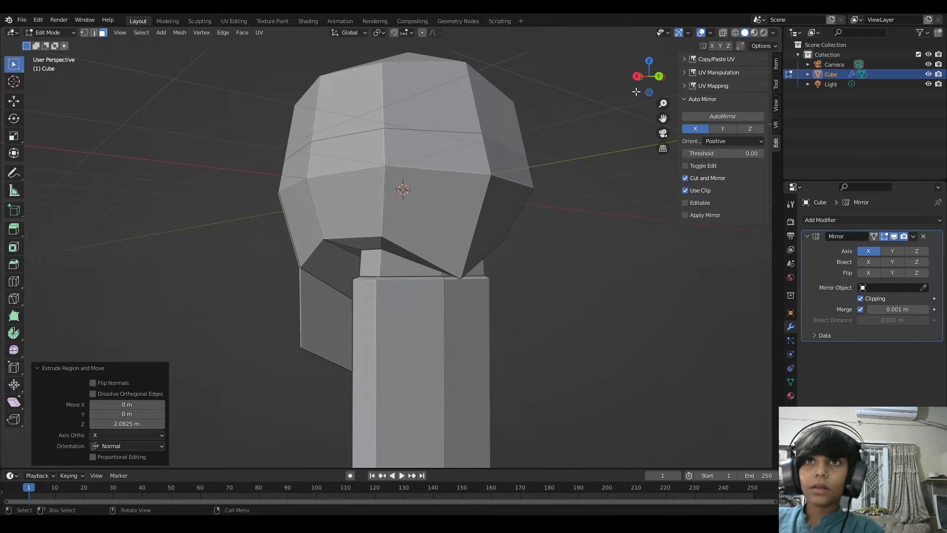
left_click(373, 341, "alt")
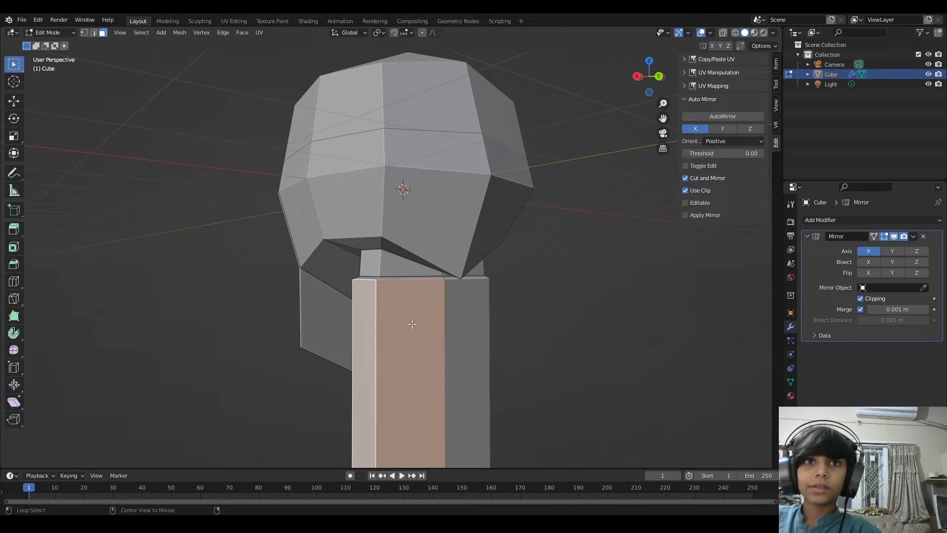
left_click(637, 77)
key("s")
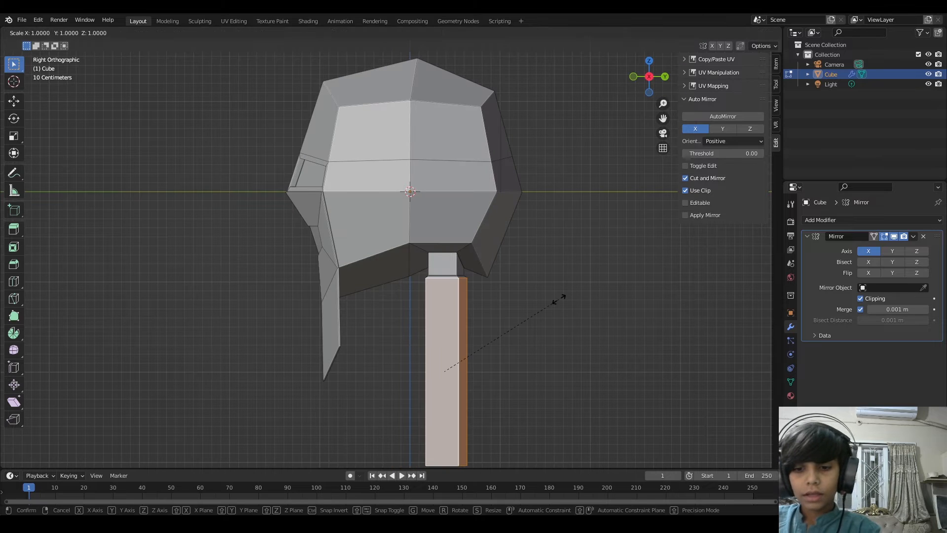
key("y")
left_click(742, 351)
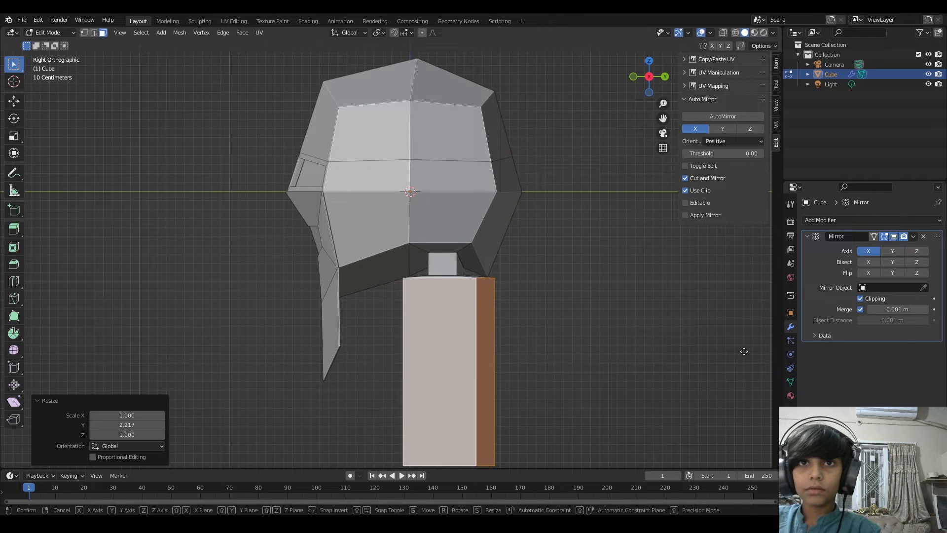
key("g")
key("z")
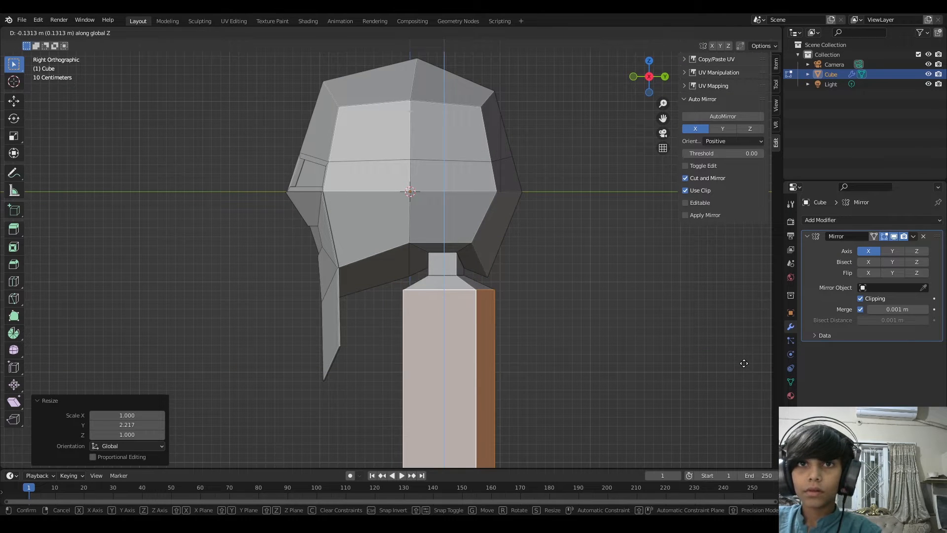
left_click(744, 364)
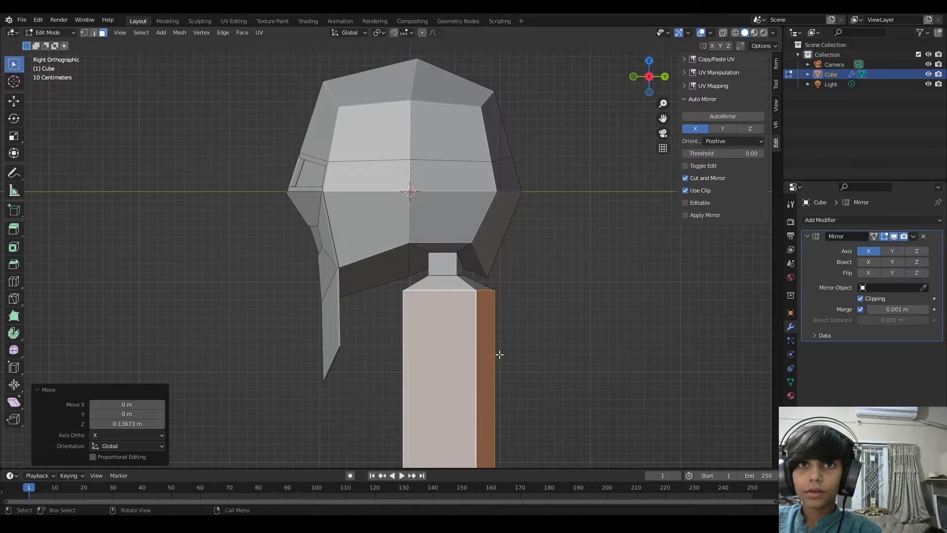
Step: Widen the torso's side faces by scaling them to 1.272 along X
middle_click_drag(503, 354, 621, 317)
left_click(640, 80)
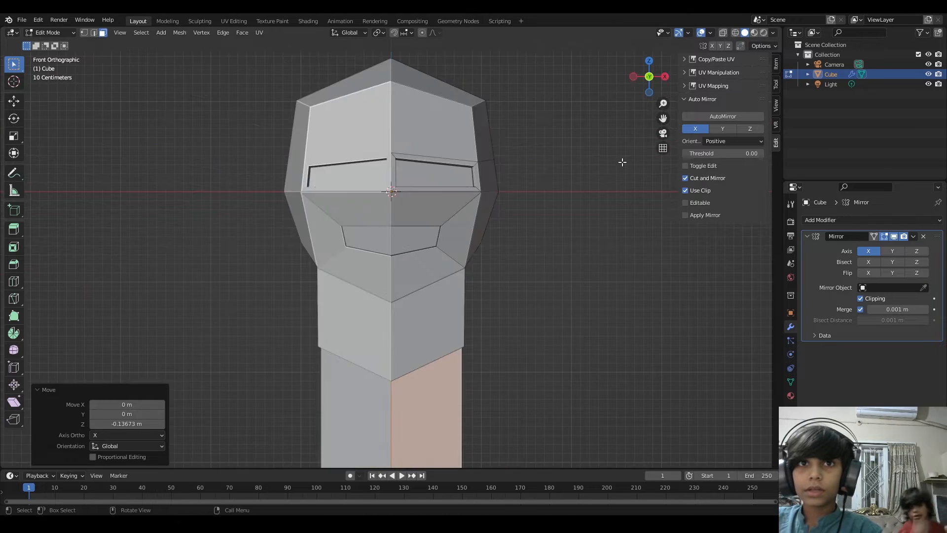
scroll(495, 330, "down", 3)
key("s")
key("x")
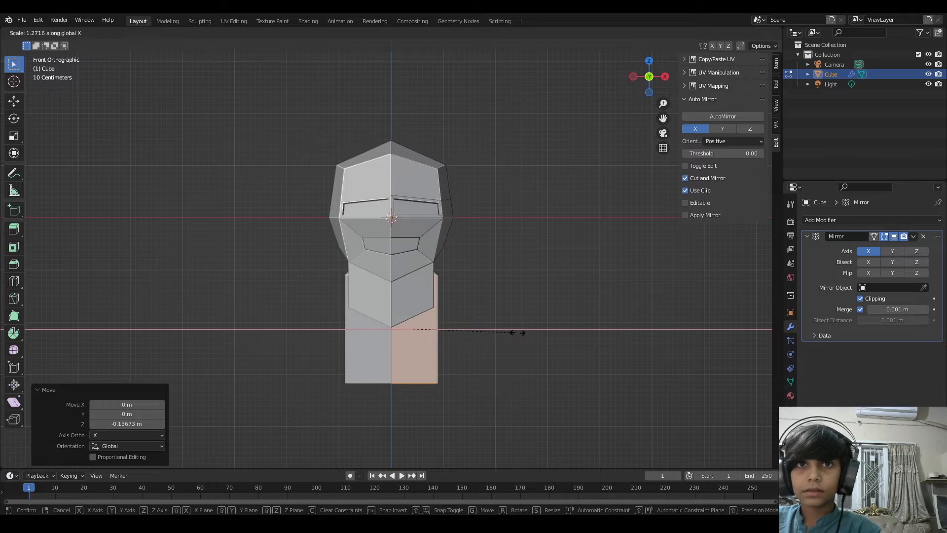
left_click(517, 333)
Step: Select the loop running through the sloped shoulder faces and torso and move it down about 0.087 m
middle_click_drag(517, 332, 381, 333)
middle_click_drag(561, 250, 552, 279)
scroll(530, 265, "up", 3)
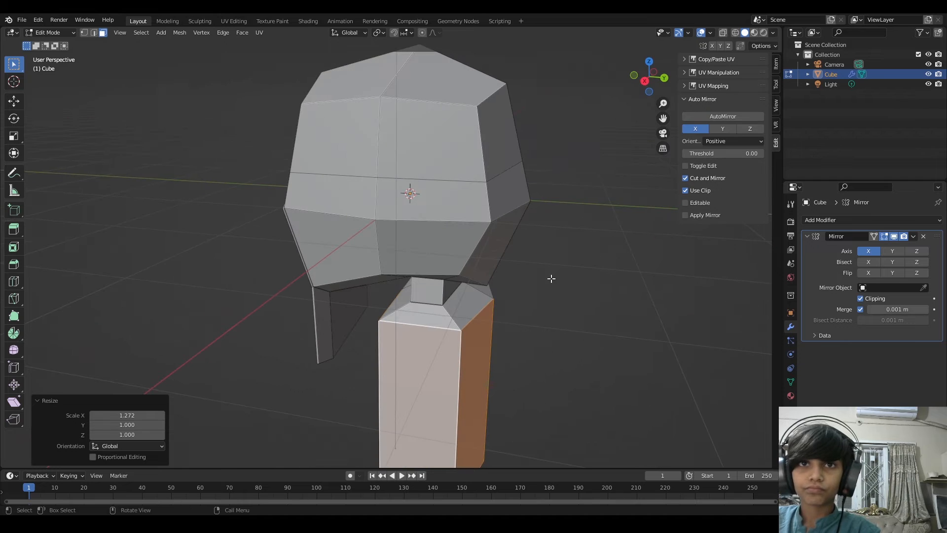
left_click(453, 314, "alt")
key("g")
key("z")
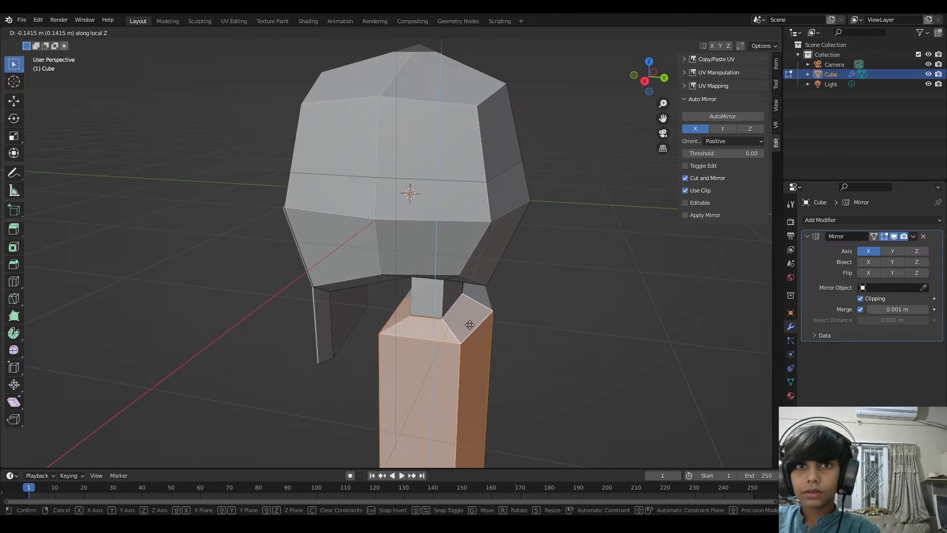
left_click(469, 325)
Step: Raise the lowest center vertex at the back of the head about 0.27 m along Z
middle_click_drag(473, 308, 402, 298)
left_click(492, 281)
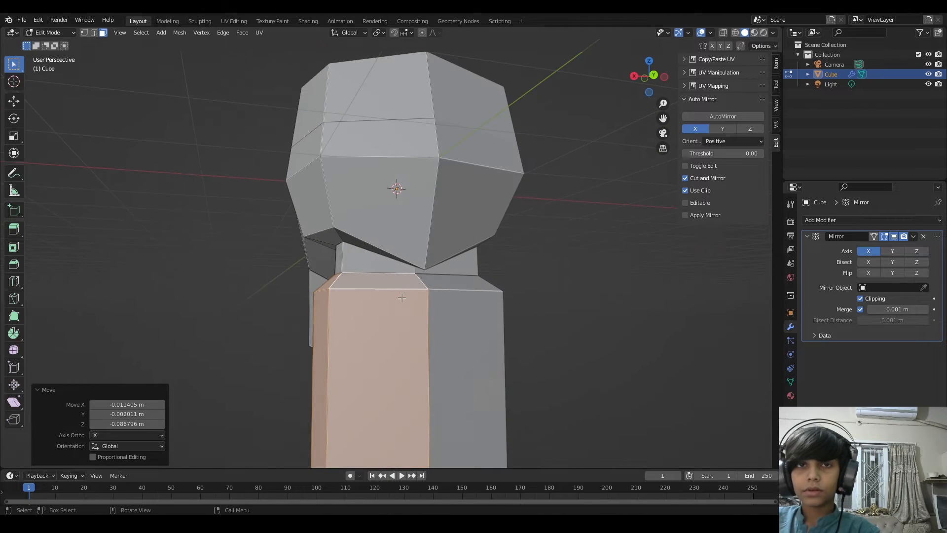
key("1")
key("g")
key("z")
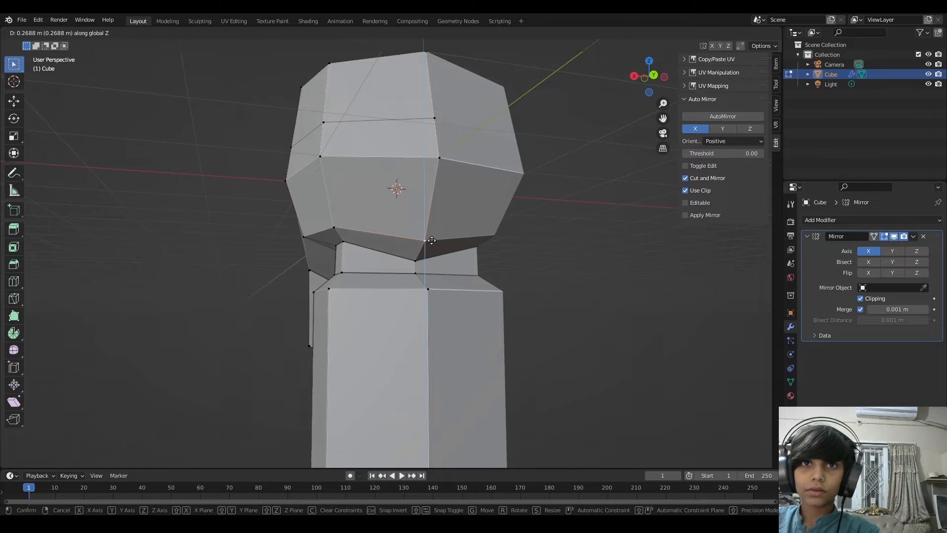
left_click(432, 241)
Step: Select the torso's side face loop and raise it about 0.067 m along Z
key("Tab")
middle_click_drag(481, 252, 457, 308)
key("Tab")
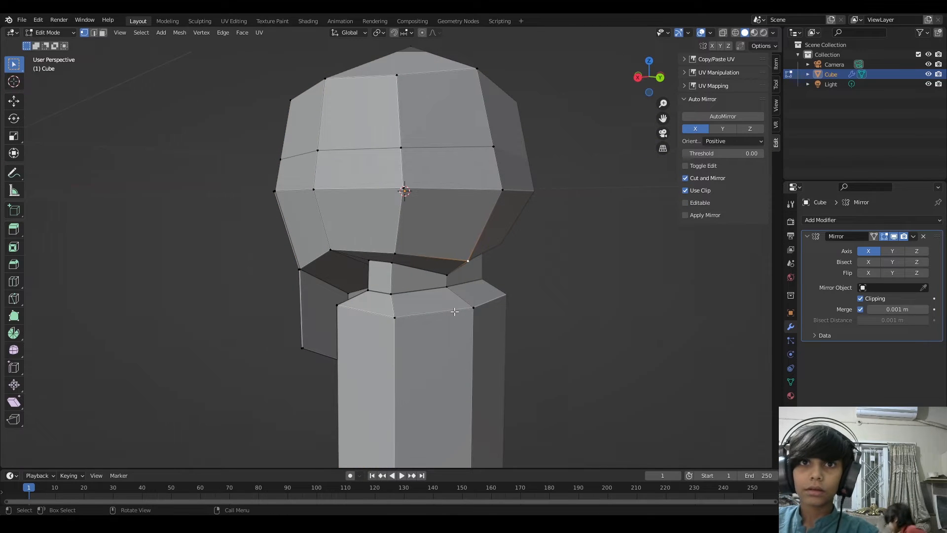
key("2")
key("3")
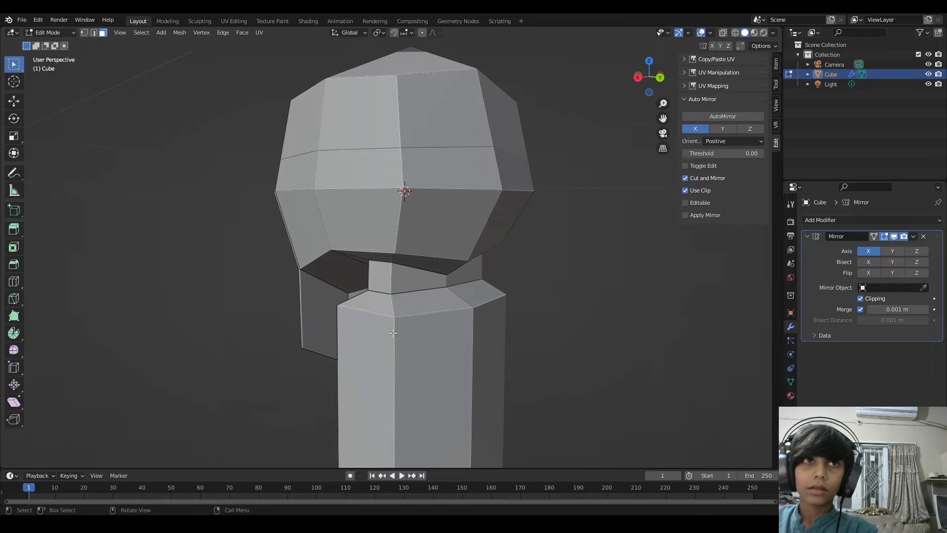
left_click(399, 342, "alt")
key("g")
key("z")
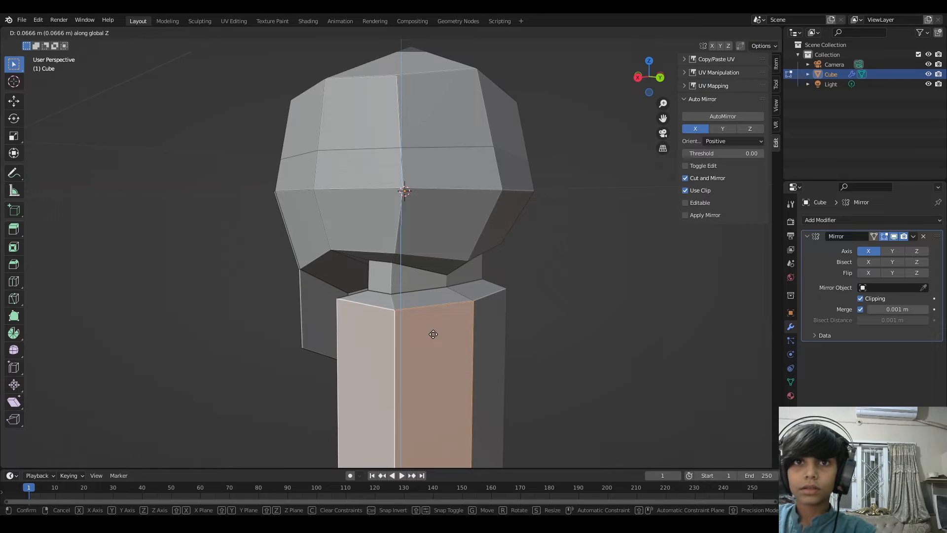
left_click(434, 335)
Step: Add two evenly spaced edge loops around the torso
key("Tab")
middle_click_drag(435, 334, 456, 335)
key("ctrl+r")
scroll(379, 321, "up", 1)
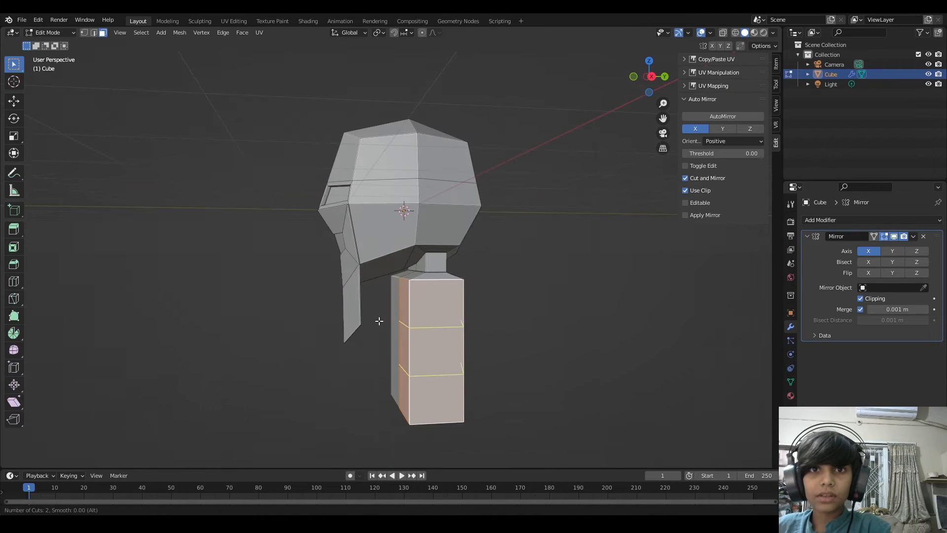
left_click(411, 324)
right_click(413, 336)
Step: Scale the torso's lower edge loop to 0.687 to form a narrow waist
left_click(428, 378, "alt")
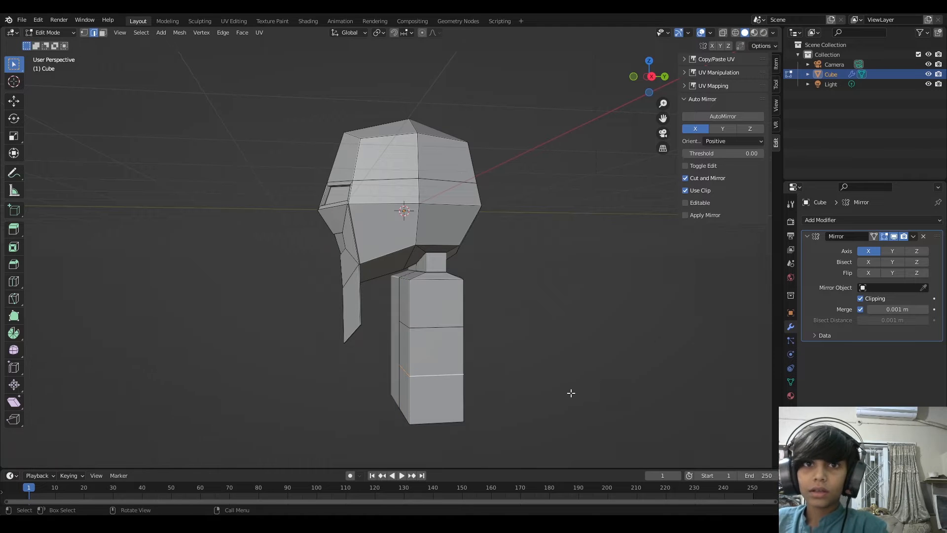
key("s")
left_click(537, 389)
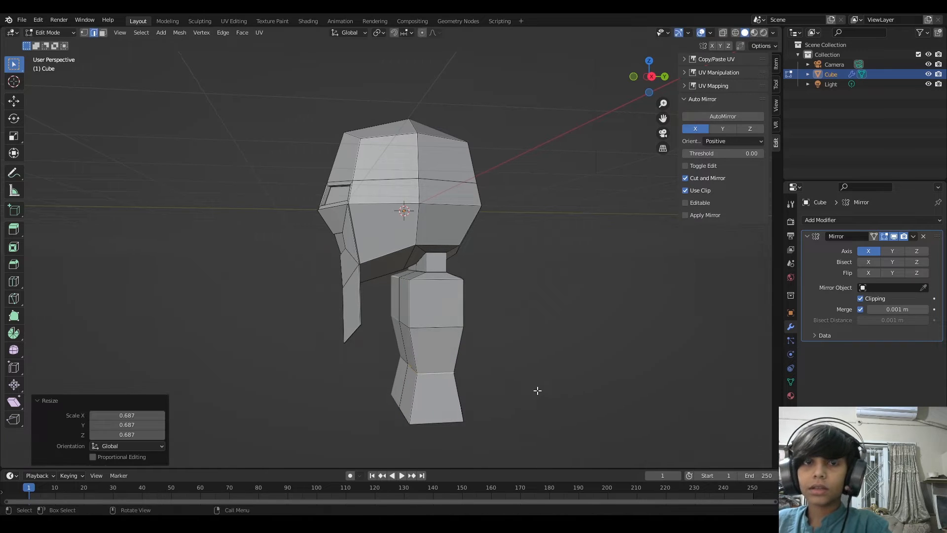
key("3")
left_click(432, 310)
middle_click_drag(478, 307, 501, 306)
left_click(635, 76)
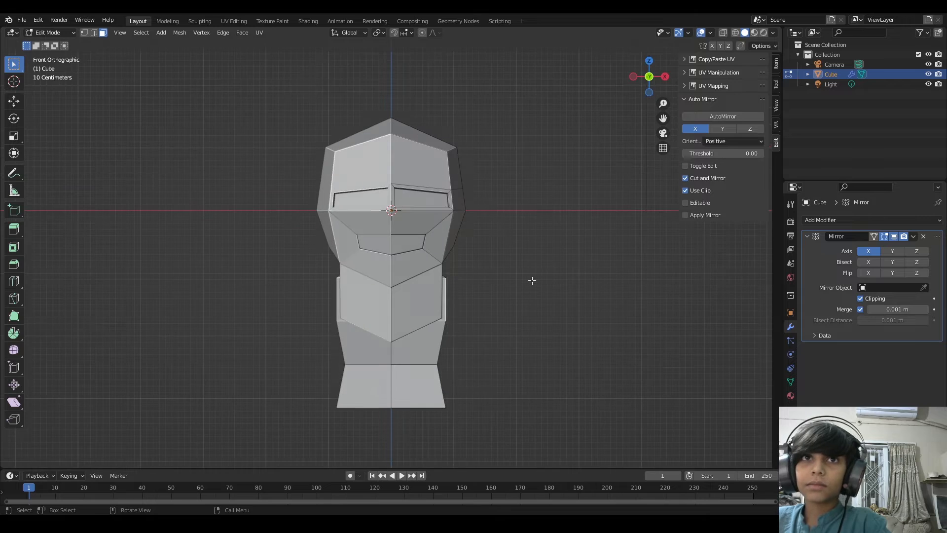
key("Tab")
middle_click_drag(437, 229, 399, 188)
key("Tab")
Step: Duplicate the head's upper band and crown faces in place and scale the copy to 1.144 as a helmet
left_click(403, 186, "alt")
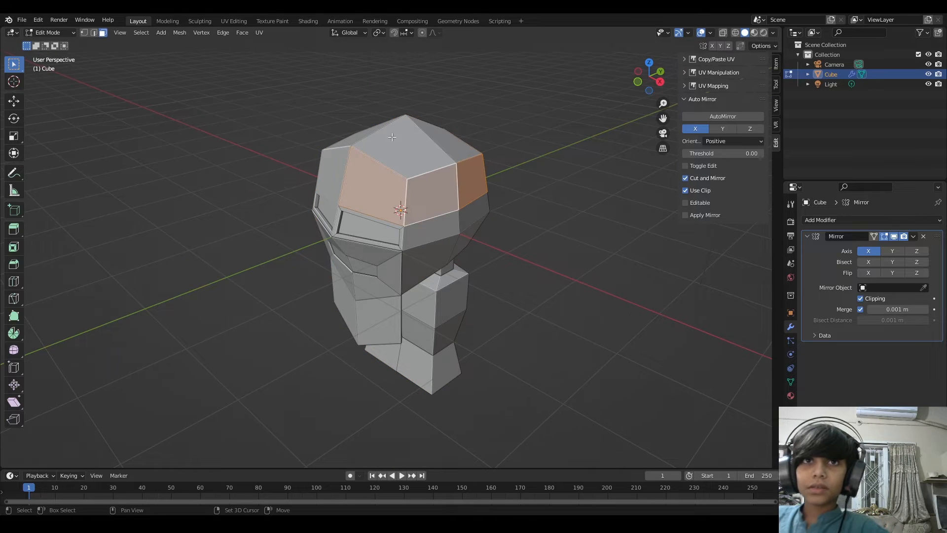
left_click(394, 138, "shift")
left_click(449, 138, "shift")
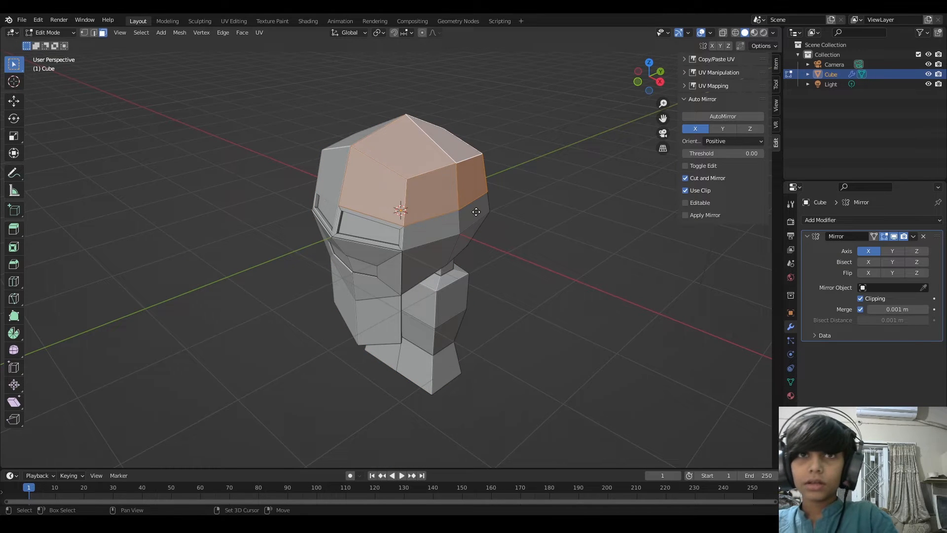
key("g")
right_click(476, 211)
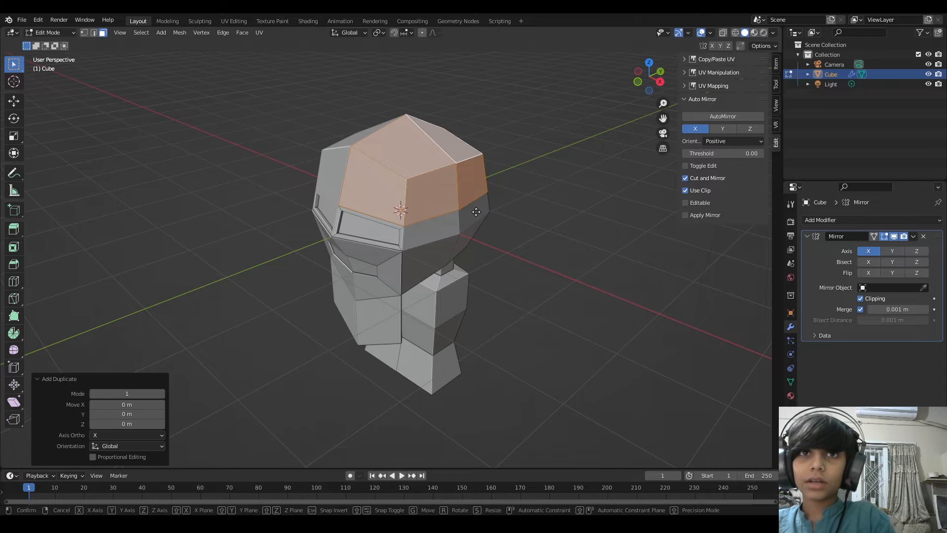
key("s")
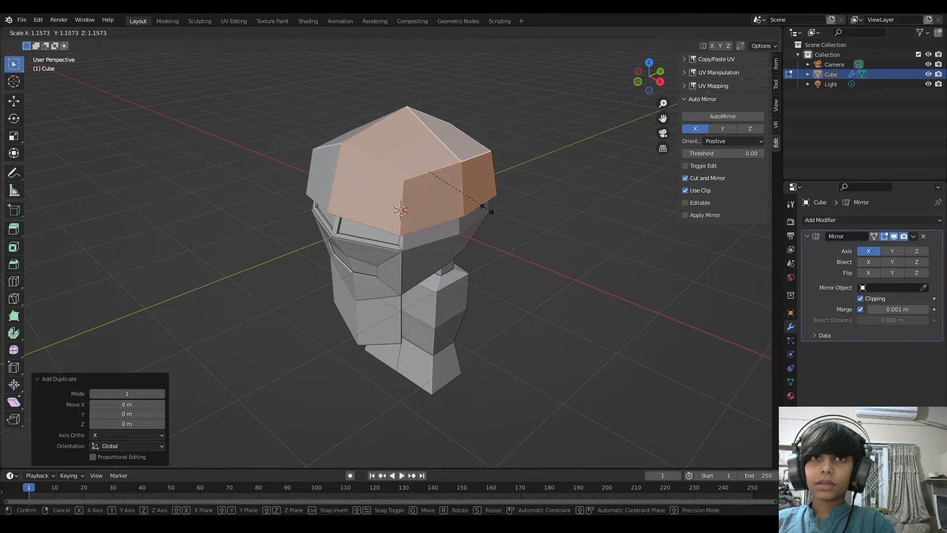
left_click(486, 210)
Step: Raise the duplicated helmet faces about 0.073 m along Z
middle_click_drag(486, 210, 460, 191)
key("g")
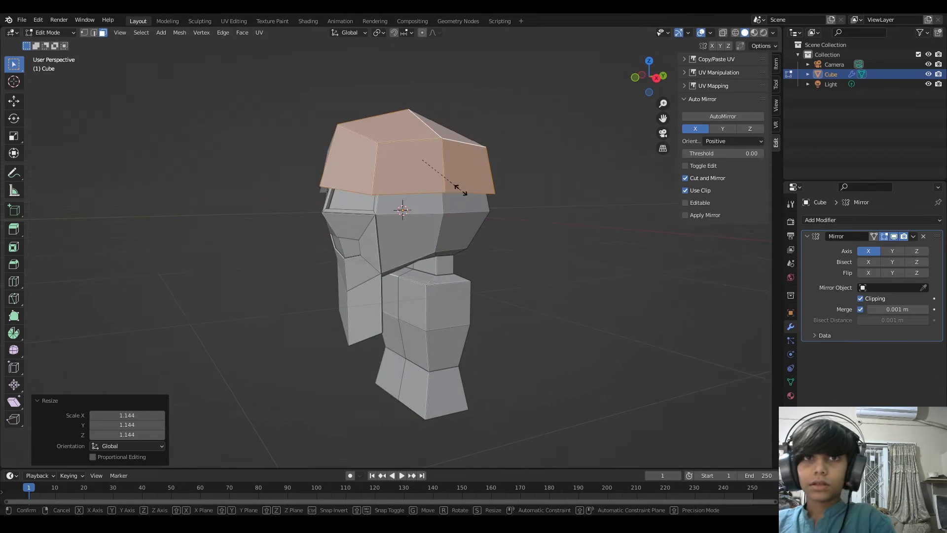
key("z")
left_click(454, 185)
middle_click_drag(454, 185, 495, 188)
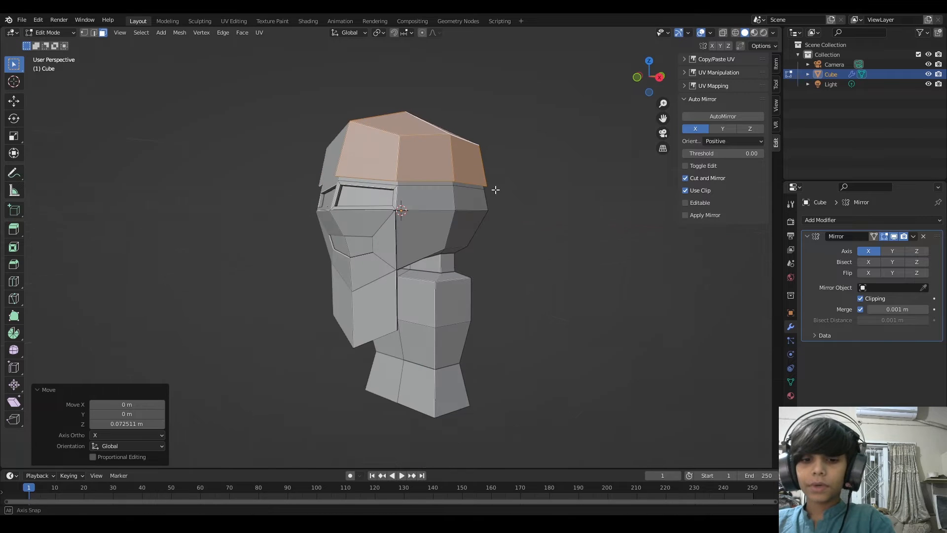
Step: Thicken the helmet by extruding its faces along their normals with even thickness on
key("alt+e")
left_click(497, 188)
key("s")
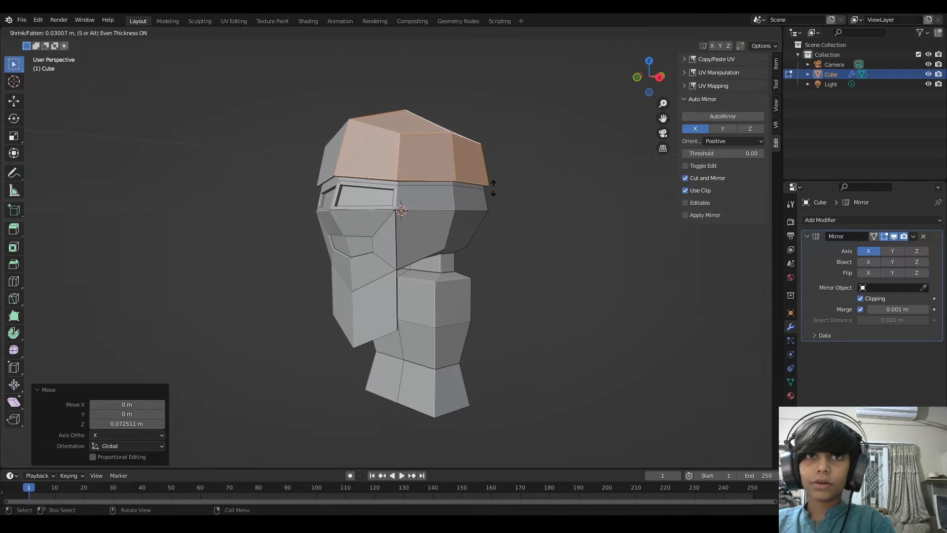
left_click(492, 192)
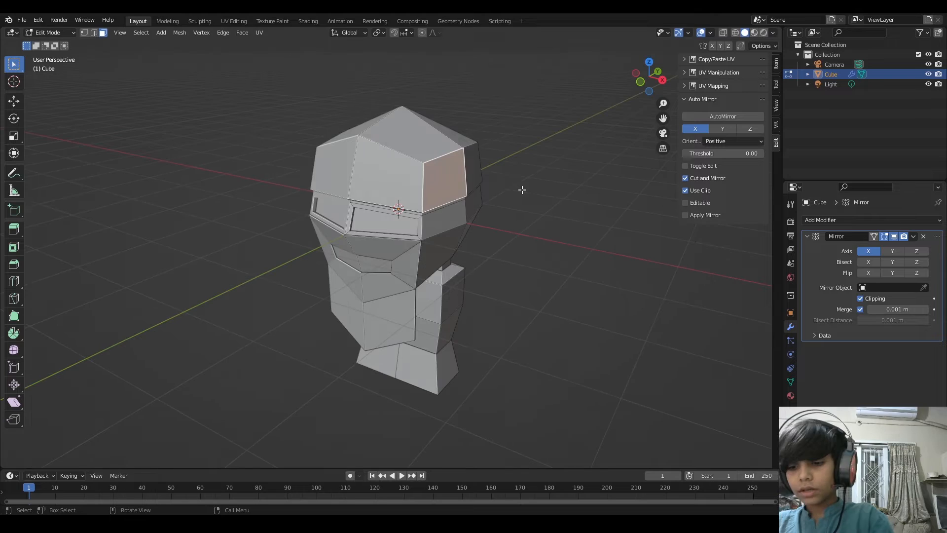
Step: Inset the helmet's side face by 0.1224 m and extrude it outward about 0.75 m as the horn's base
key("i")
left_click(514, 189)
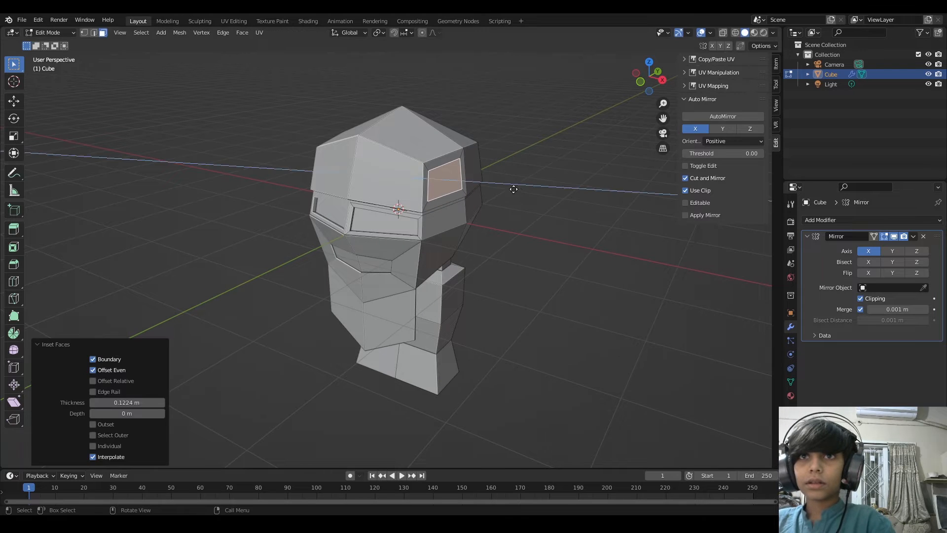
key("e")
left_click(572, 163)
Step: Resize the horn's end face in front view and extrude a second segment about 0.975 m long
left_click(641, 82)
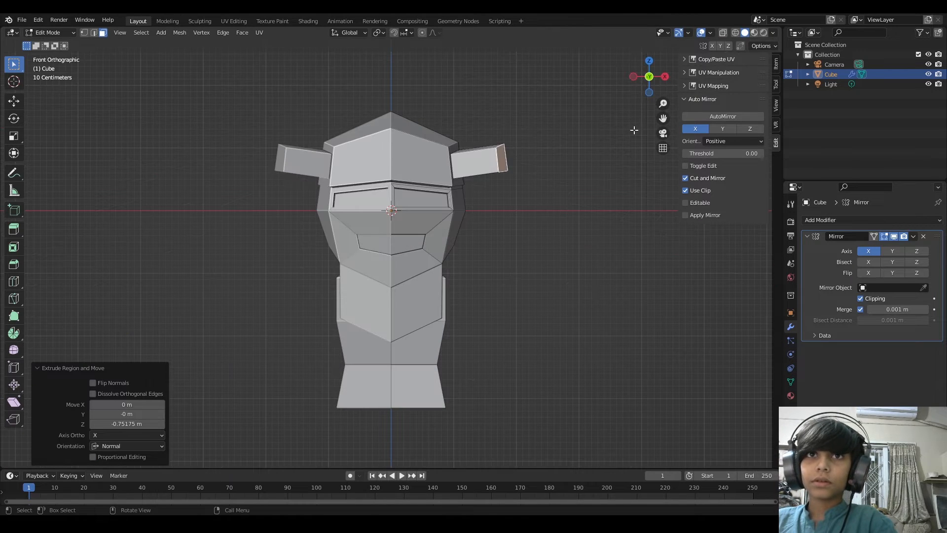
key("s")
left_click(558, 155)
key("s")
left_click(588, 156)
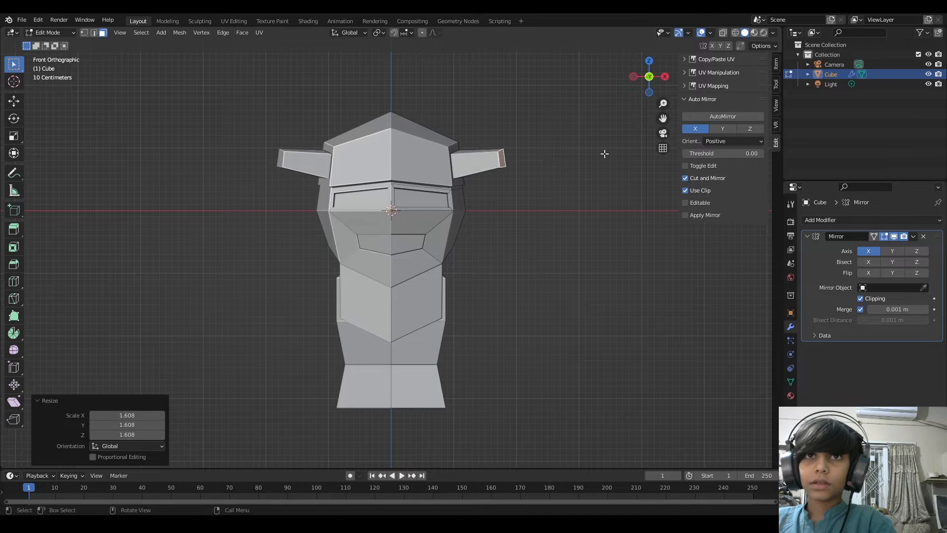
key("e")
left_click(665, 148)
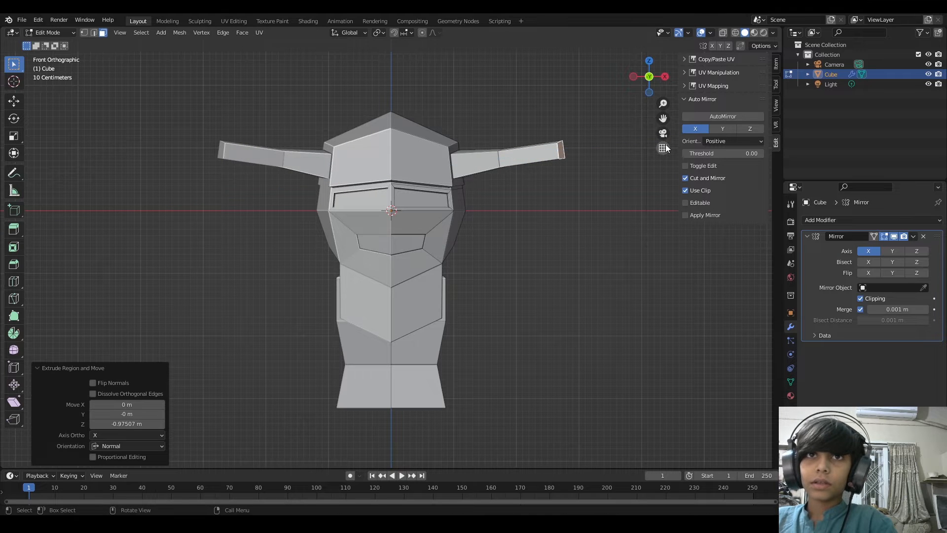
Step: Scale up the edge loop at the joint between the horn's two segments
key("2")
left_click(500, 153, "alt")
left_click(500, 153, "alt")
key("s")
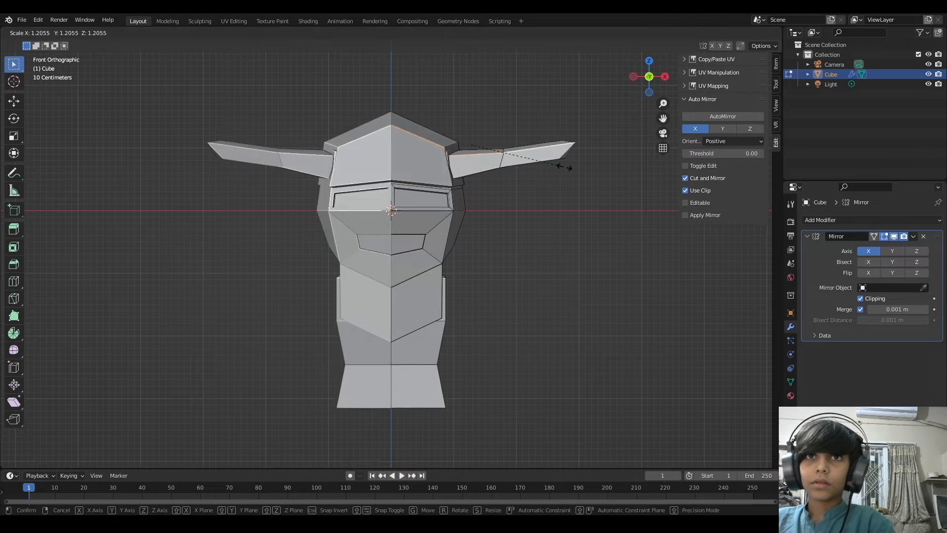
right_click(553, 167)
key("s")
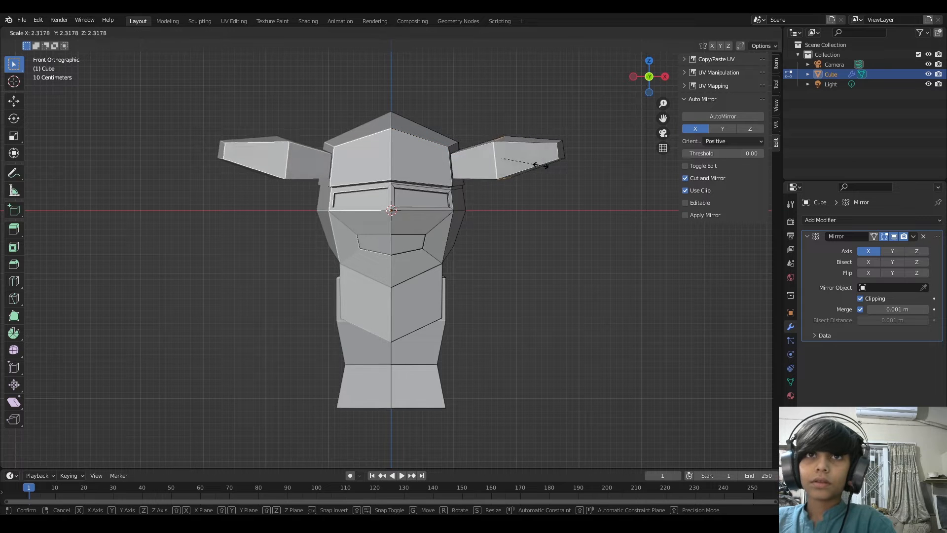
left_click(524, 162)
Step: Rotate the horn's end face -20.9° about Y and move it about -0.134 m in X and 0.165 m in Z
key("3")
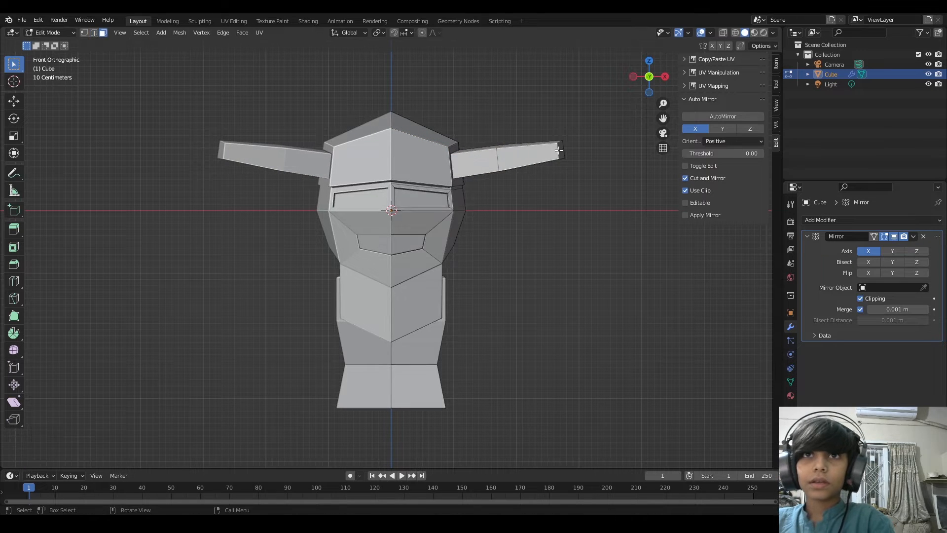
left_click(563, 152)
key("s")
key("r")
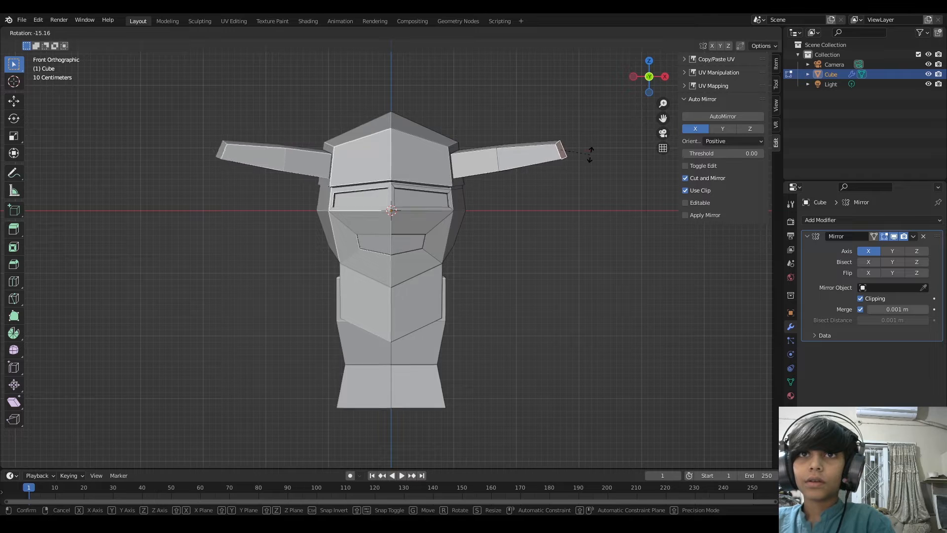
key("x")
left_click(590, 150)
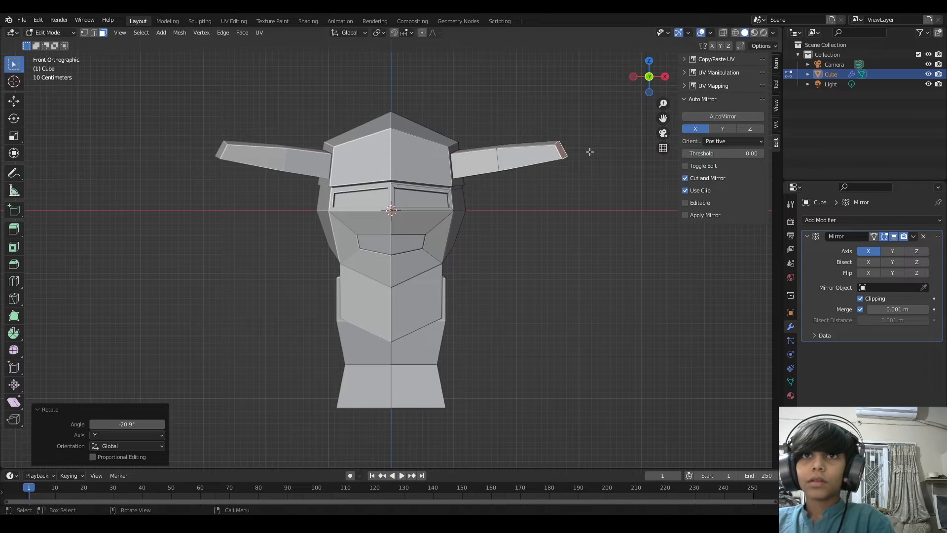
key("g")
left_click(581, 141)
Step: Extrude a further horn segment about 0.52 m long and shape its end face into a tip scaled to about 0.34
key("e")
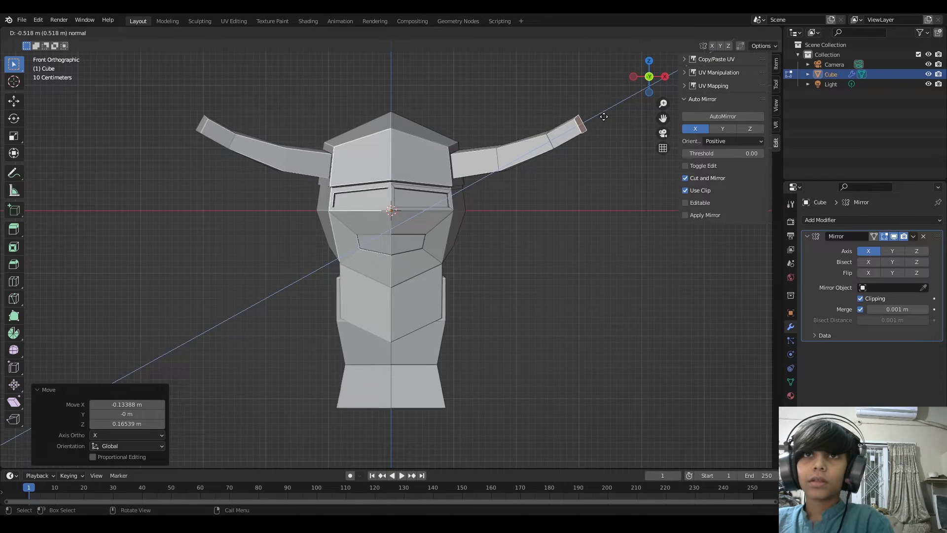
left_click(600, 118)
key("g")
left_click(602, 112)
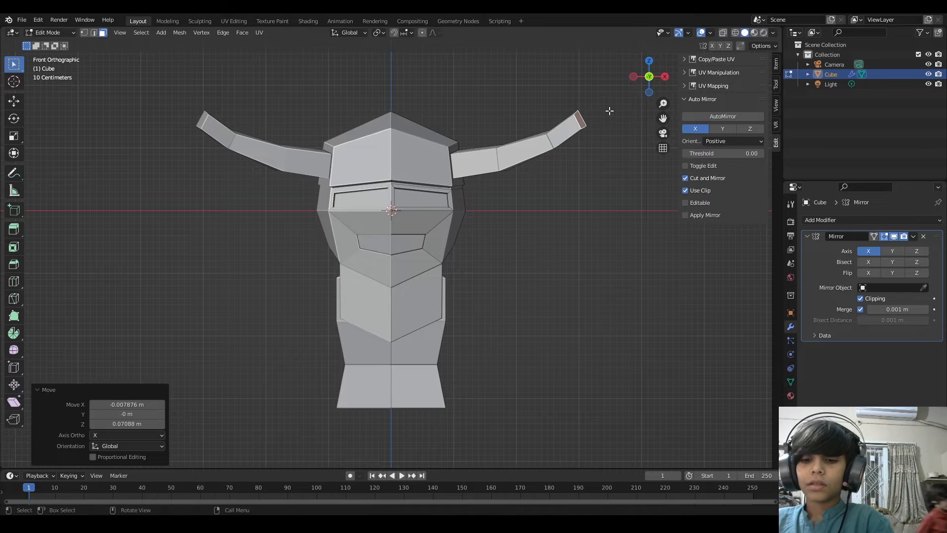
key("s")
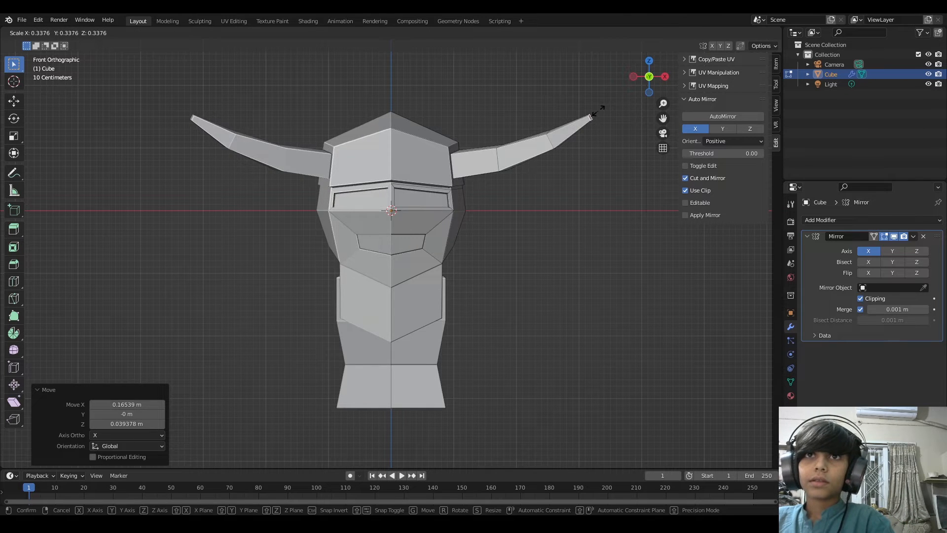
left_click(598, 108)
Step: Bevel the horn's outer joint loop with a width of 0.337 m and 3 segments
key("2")
left_click(548, 144, "alt")
key("ctrl+b")
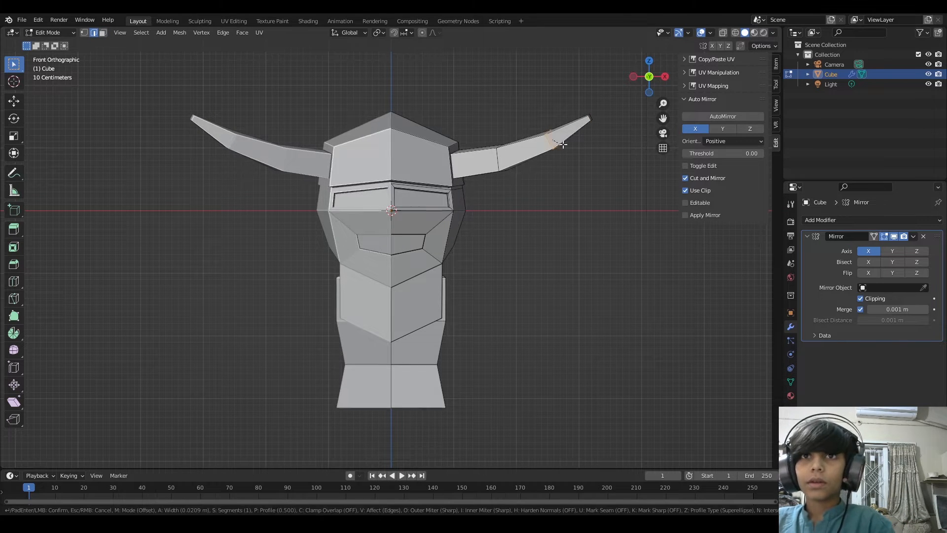
left_click(580, 142)
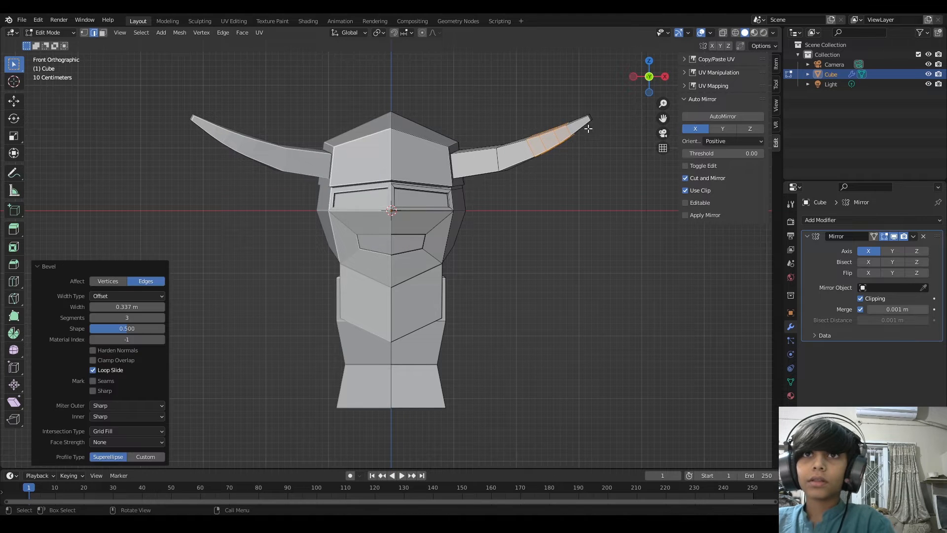
Step: Move the horn's tip face outward and up to continue the curve
key("3")
left_click(591, 119)
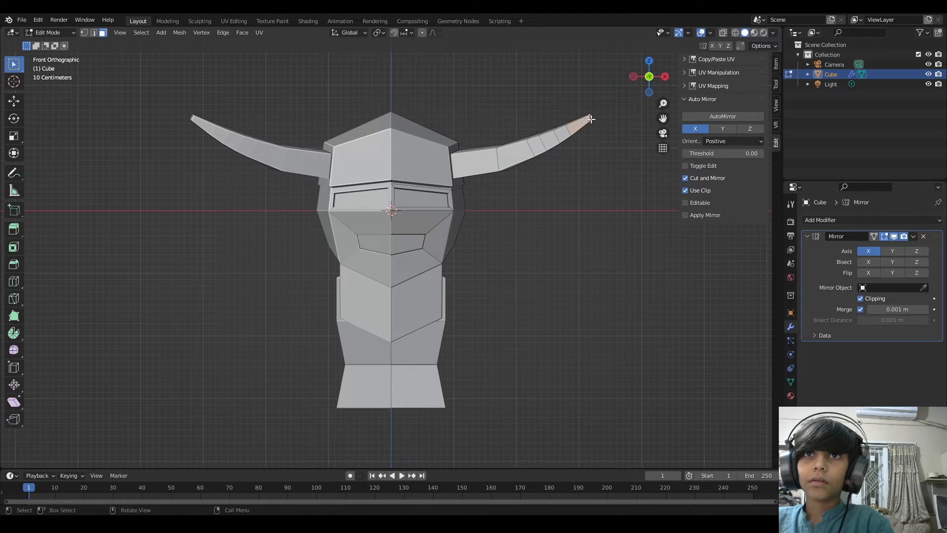
left_click(591, 118)
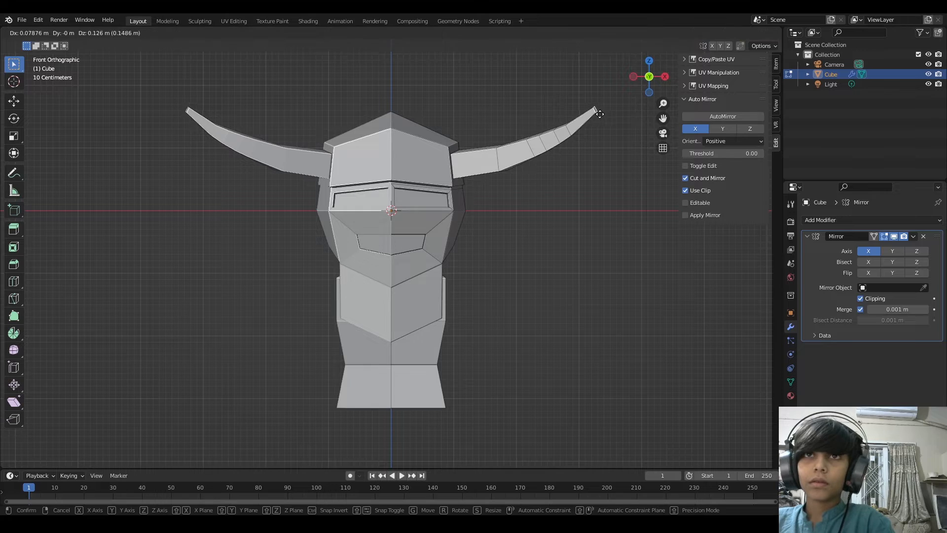
key("Tab")
middle_click_drag(589, 137, 489, 160)
key("Tab")
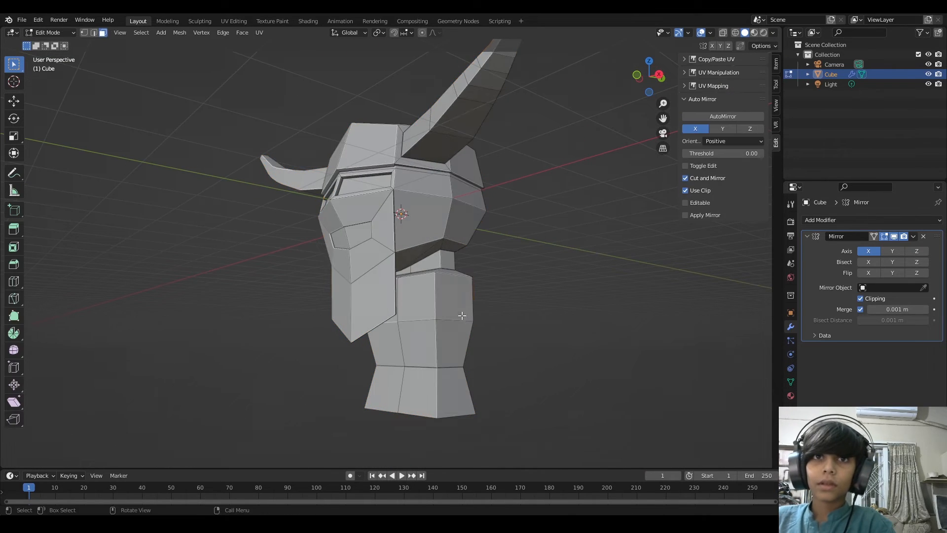
Step: Extrude the torso's upper side face outward as a shoulder
left_click(454, 296)
left_click(637, 76)
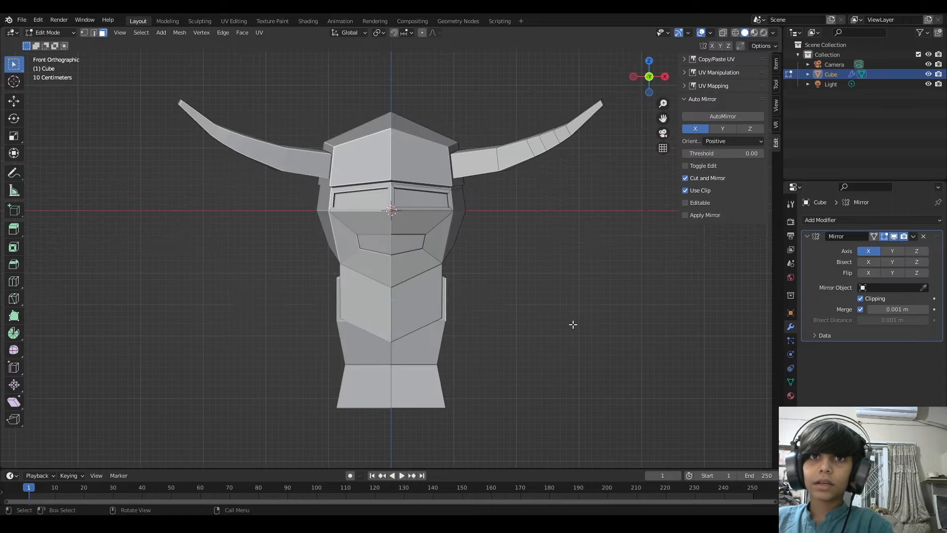
key("e")
left_click(597, 323)
key("s")
left_click(572, 325)
key("e")
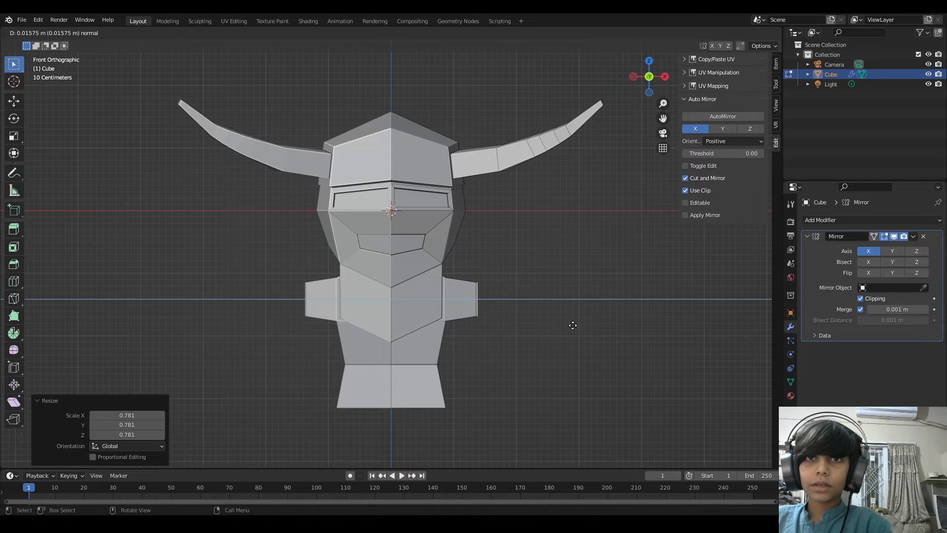
right_click(573, 325)
key("s")
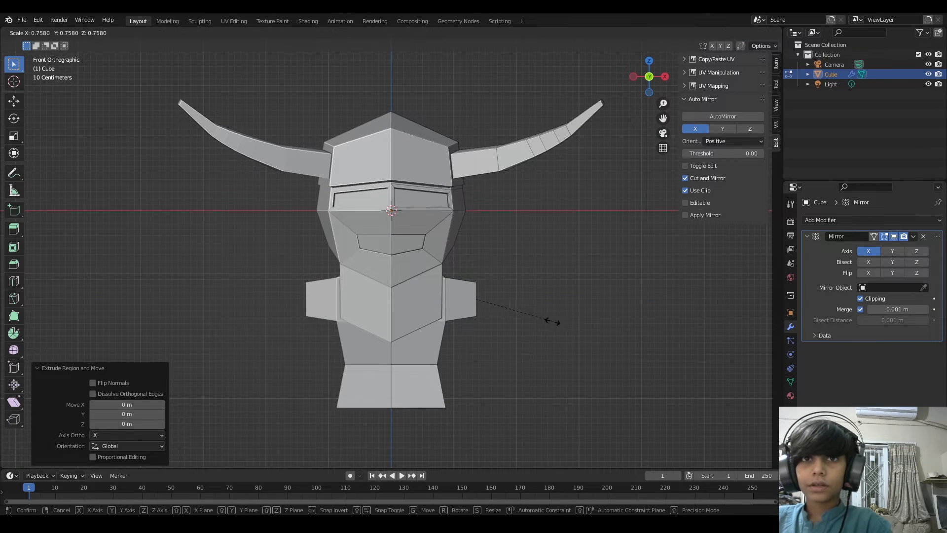
right_click(552, 321)
key("ctrl+z")
Step: Scale the shoulder's end face to 0.486 and extrude it outward 1.079 m as the upper arm
key("s")
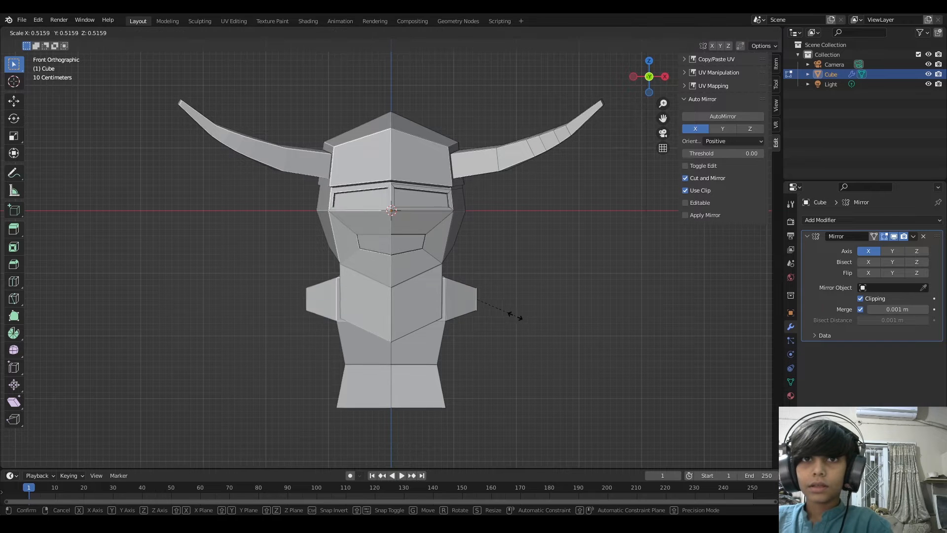
left_click(522, 314)
key("e")
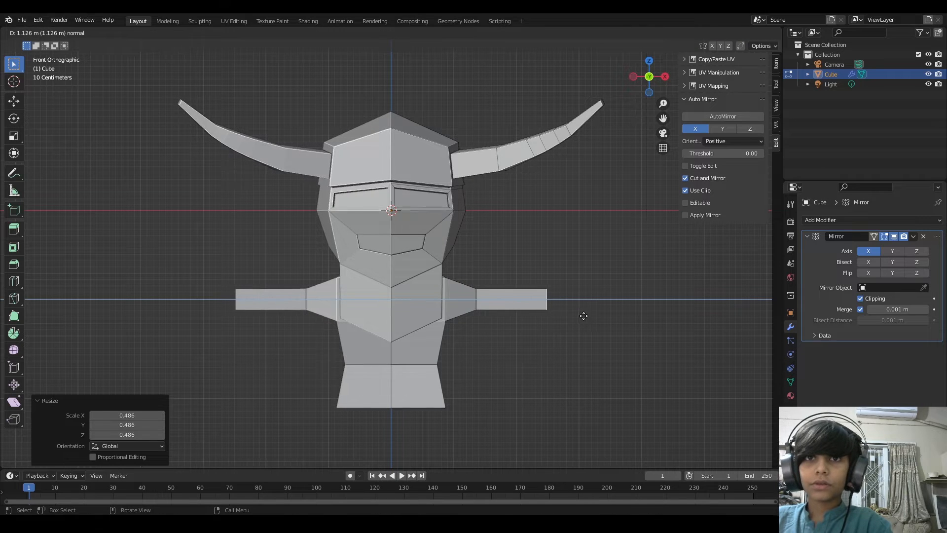
left_click(584, 316)
Step: Extrude the arm's end face about 0.039 m, enlarge it into a flared rim, and extrude it 0.165 m as the hand's base
key("e")
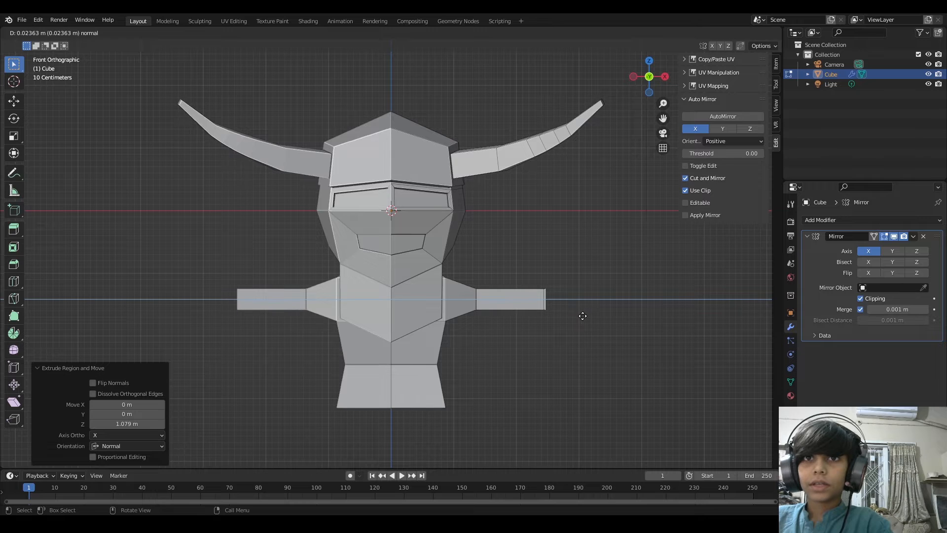
left_click(584, 316)
key("s")
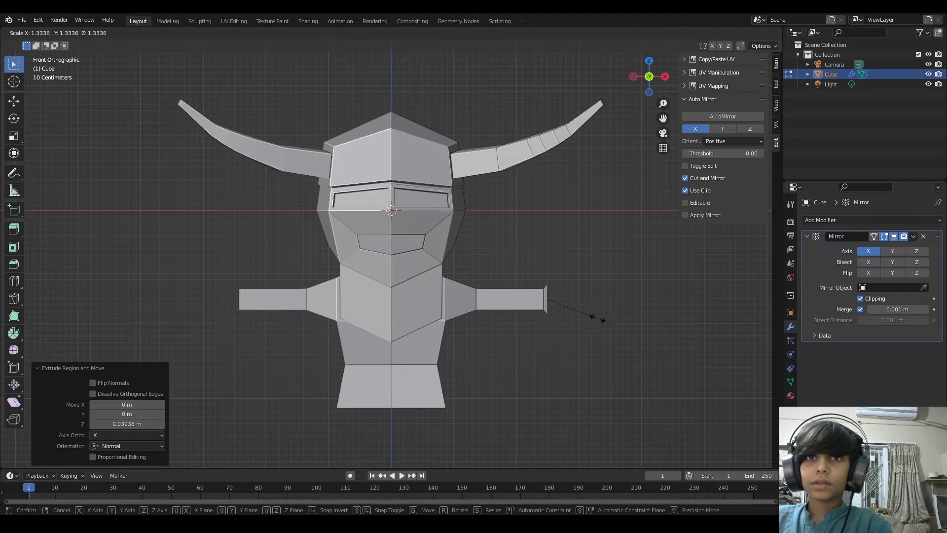
left_click(595, 318)
key("e")
left_click(605, 319)
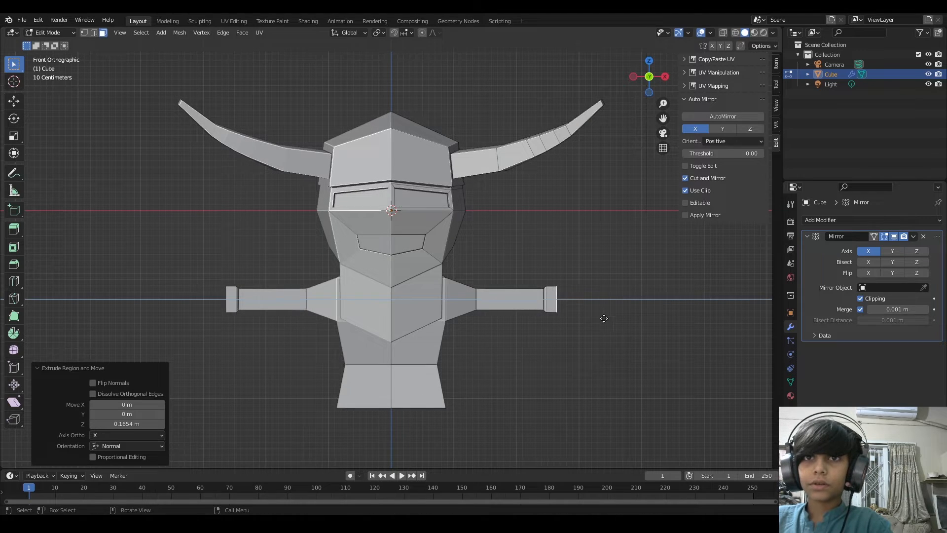
Step: Extrude the hand's end face another 0.205 m and scale it to 0.857
key("e")
left_click(615, 317)
key("s")
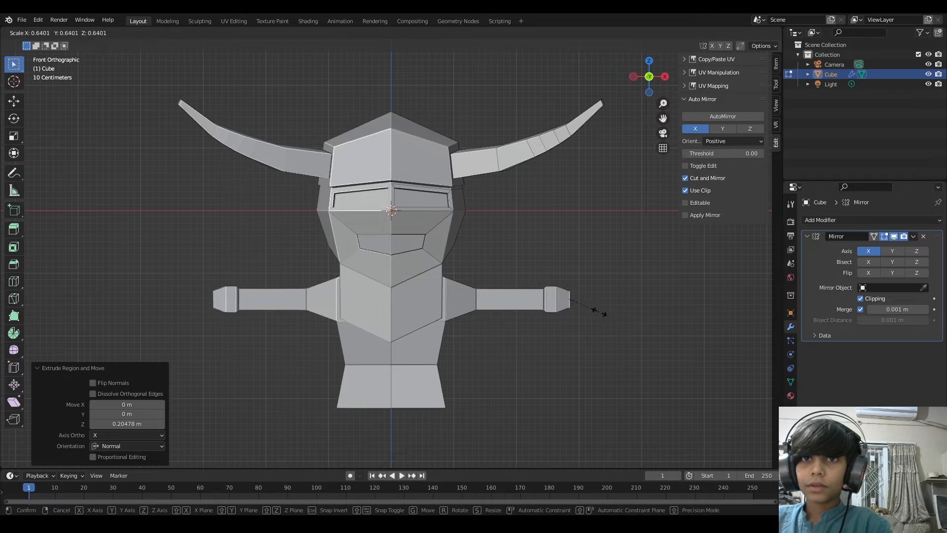
left_click(611, 314)
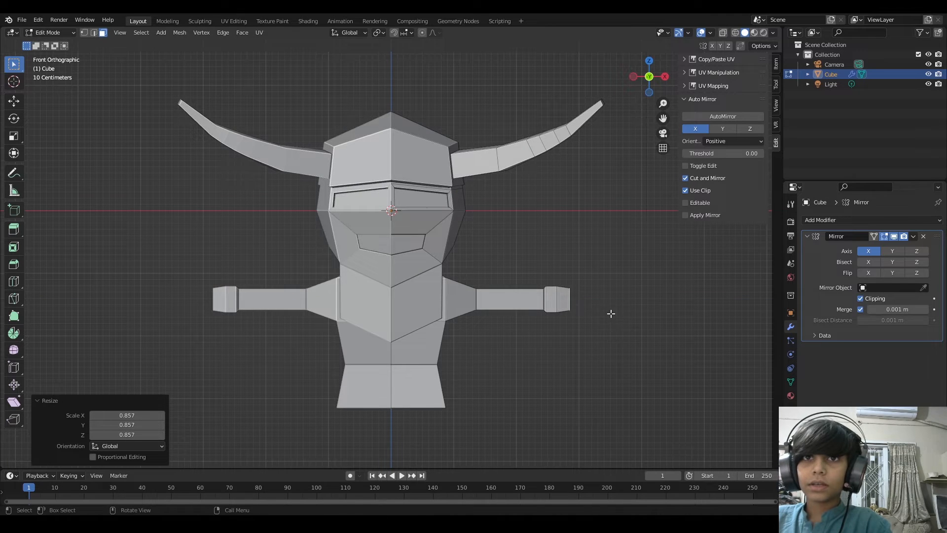
Step: Try rescaling the hand's middle edge loop and its outer end
left_click(558, 305, "alt")
key("2")
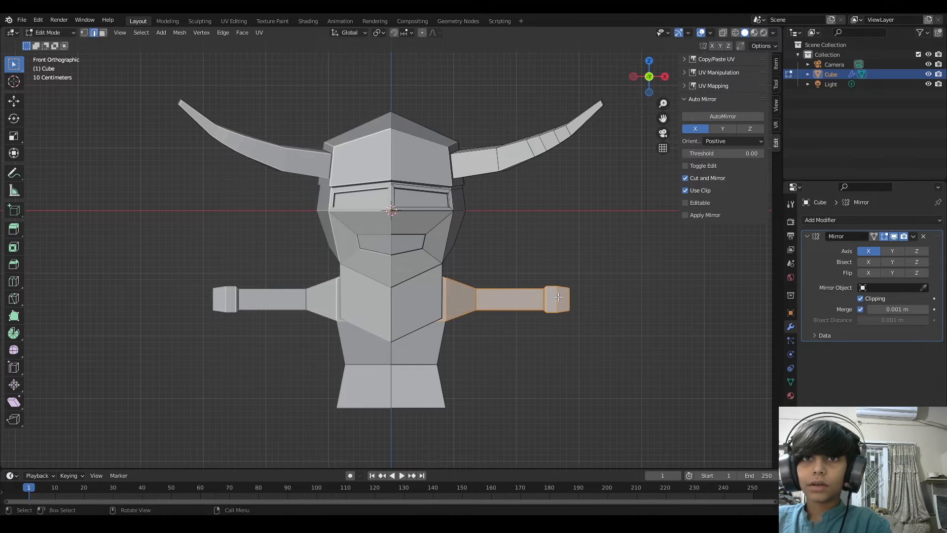
left_click(558, 296, "alt")
key("s")
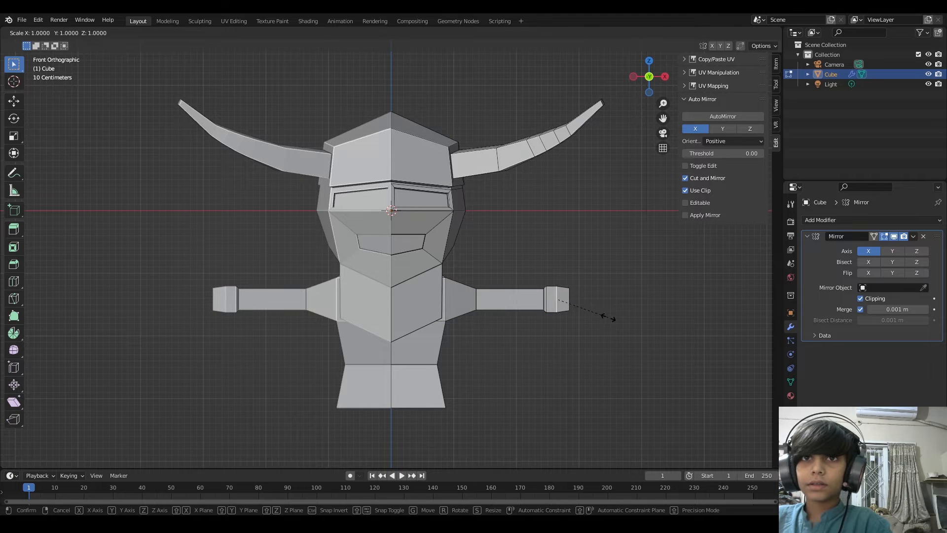
left_click(608, 317)
key("s")
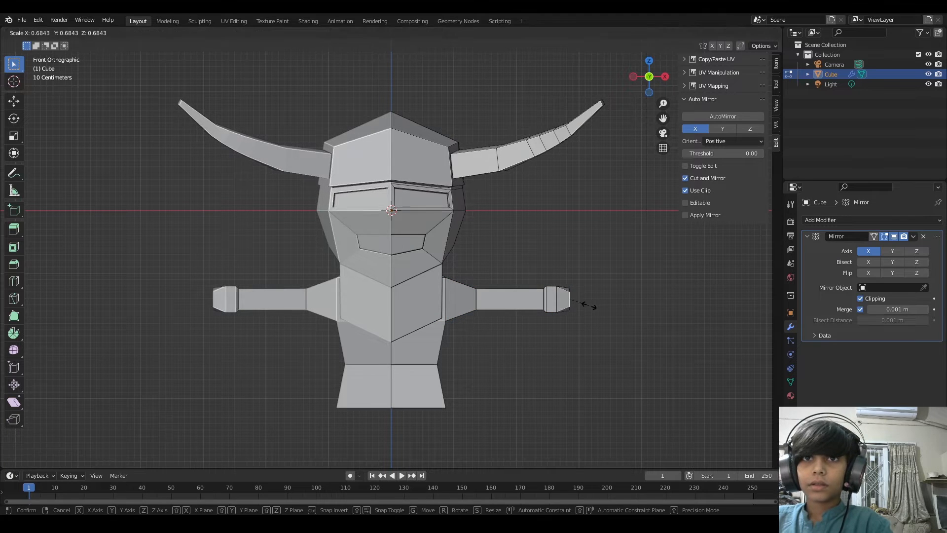
left_click(584, 304)
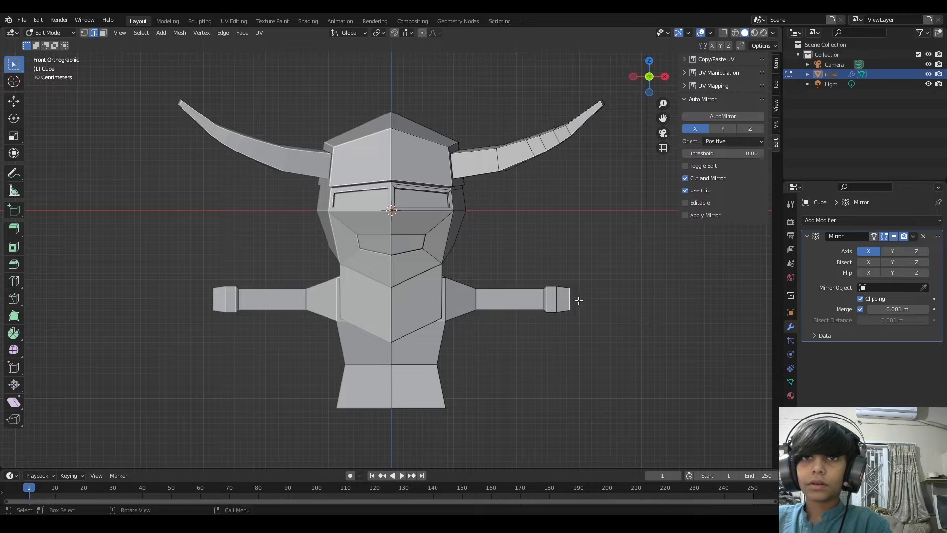
key("s")
right_click(577, 300)
Step: Select the edges around the hand's outer end and scale them to 0.934
middle_click_drag(577, 307, 510, 335)
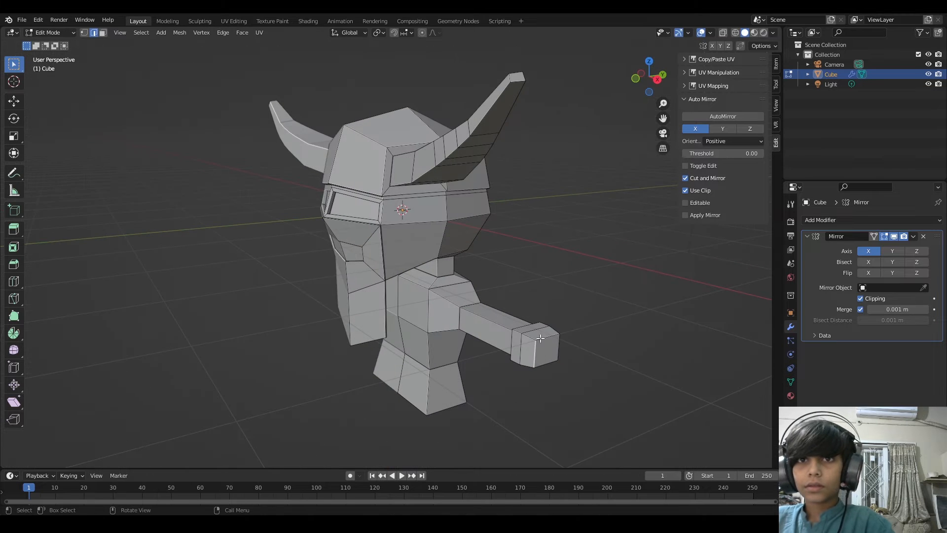
left_click(548, 364, "shift")
left_click(636, 79)
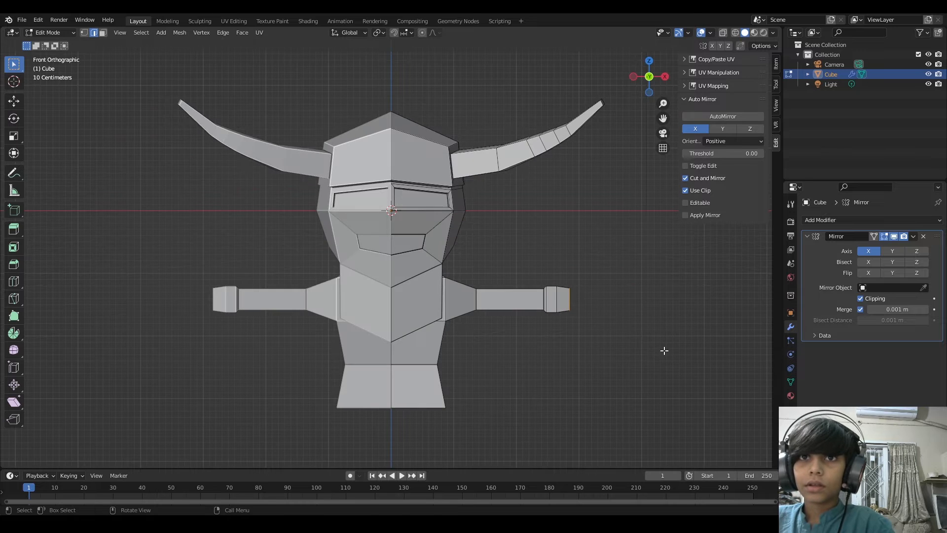
key("s")
left_click(653, 345)
Step: Try adding two evenly spaced loop cuts across the arm between the shoulder and the hand
key("ctrl+r")
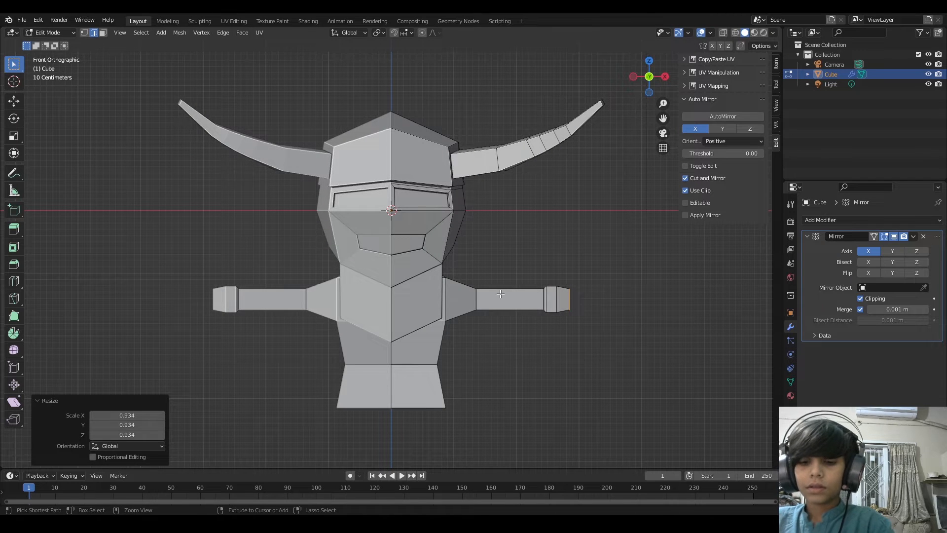
scroll(514, 296, "up", 1)
left_click(513, 294)
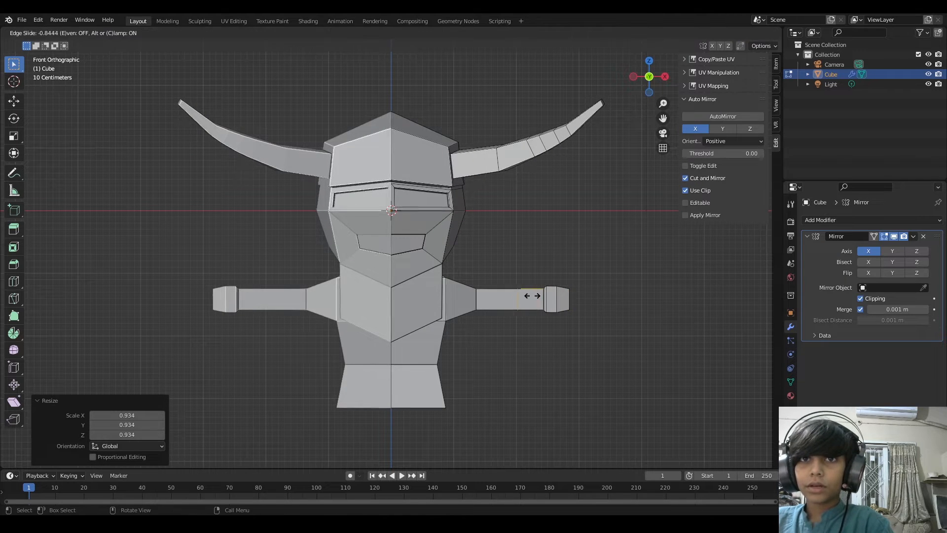
left_click(531, 301)
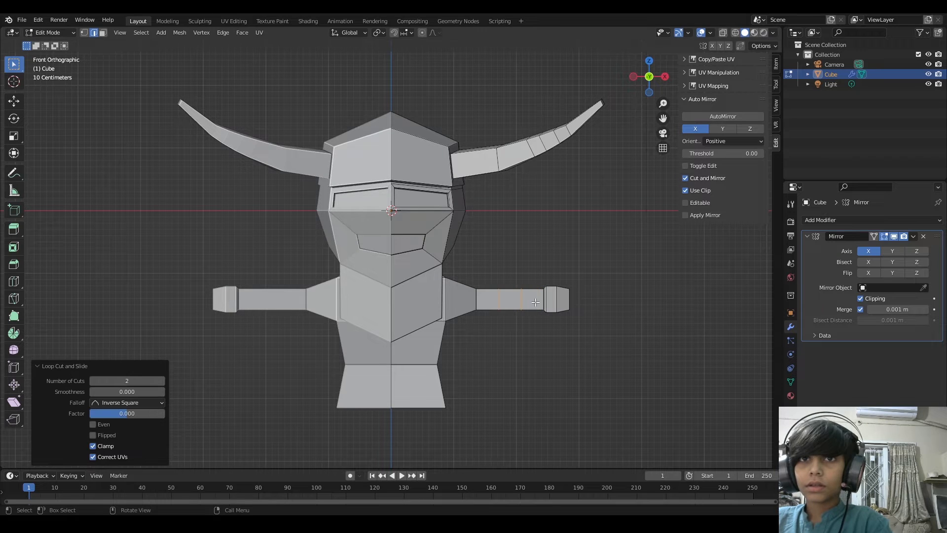
Step: Select all of the hand's faces and move them outward about 0.438 m along X to lengthen the arm
middle_click_drag(530, 302, 597, 338)
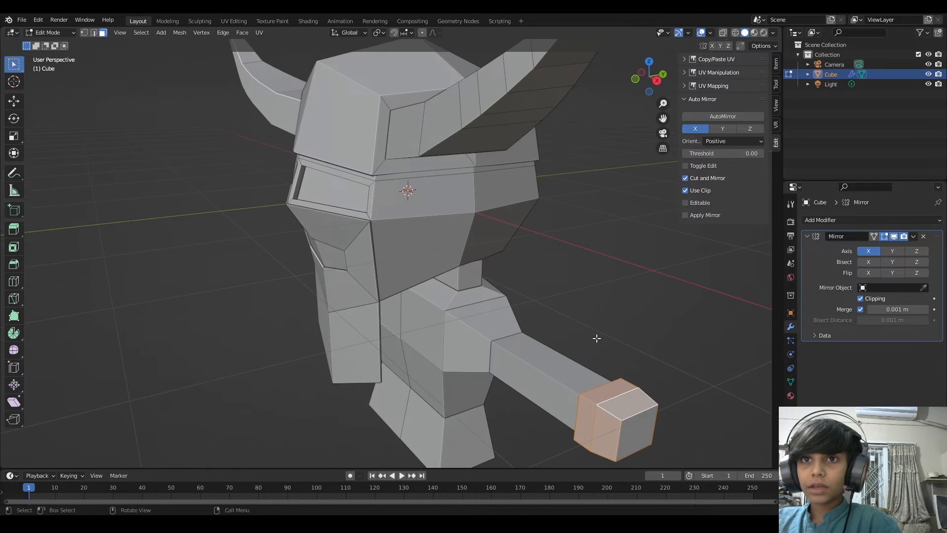
left_click(642, 437, "shift")
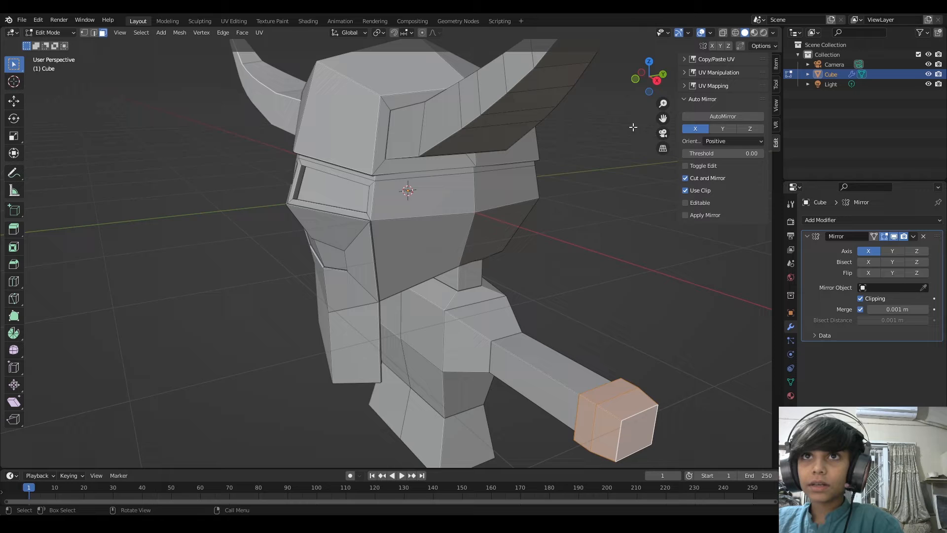
left_click(636, 80)
key("g")
key("x")
left_click(700, 399)
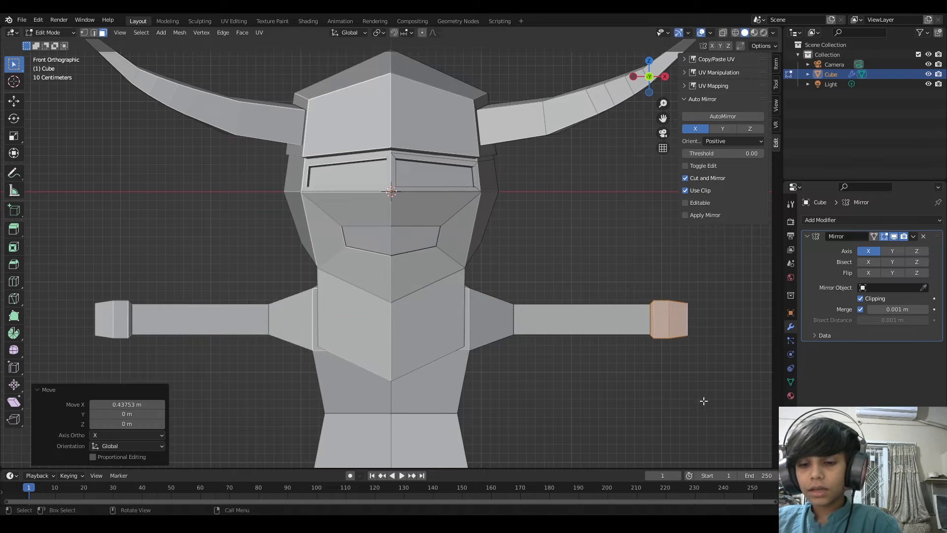
Step: Add two loop cuts across the lengthened arm between the shoulder and the hand
key("ctrl+r")
scroll(618, 333, "up", 1)
left_click(611, 336)
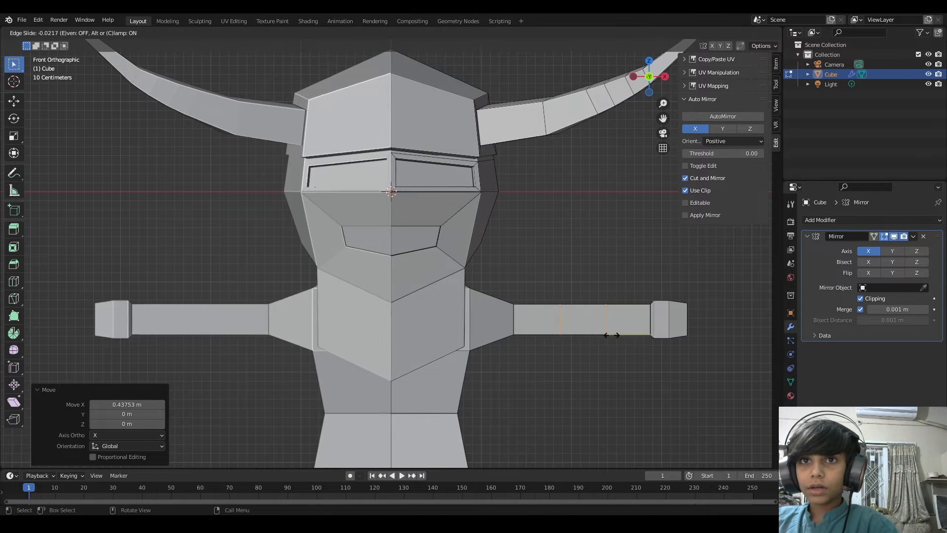
left_click(636, 335)
Step: Scale the arm's two new edge loops to 0.595 along X
key("s")
key("x")
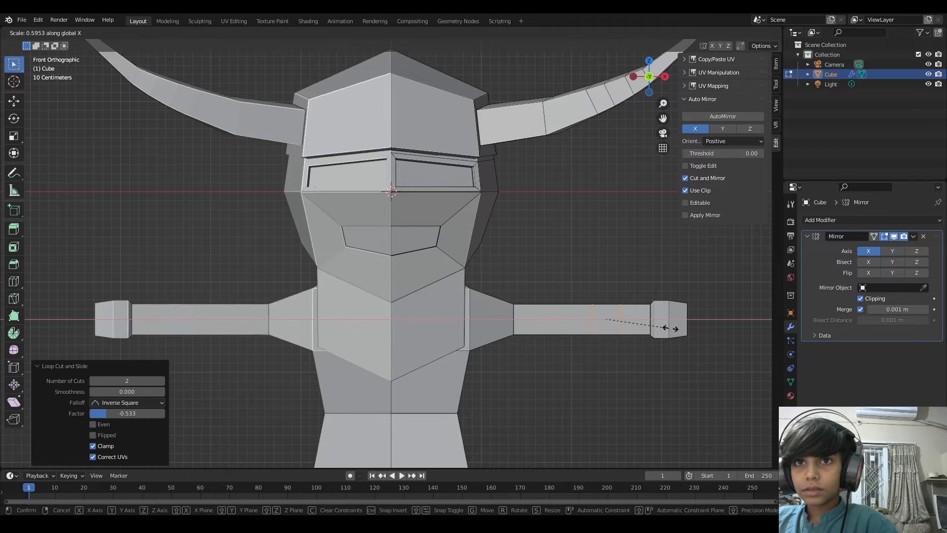
left_click(669, 328)
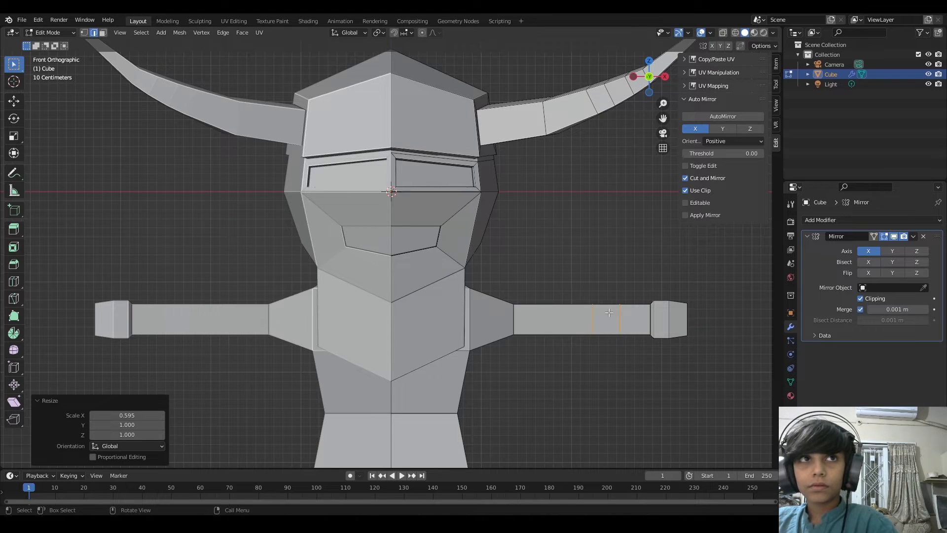
Step: Spin the band of faces between the arm's two loops through 360° in 12 steps
key("3")
middle_click_drag(612, 310, 564, 339)
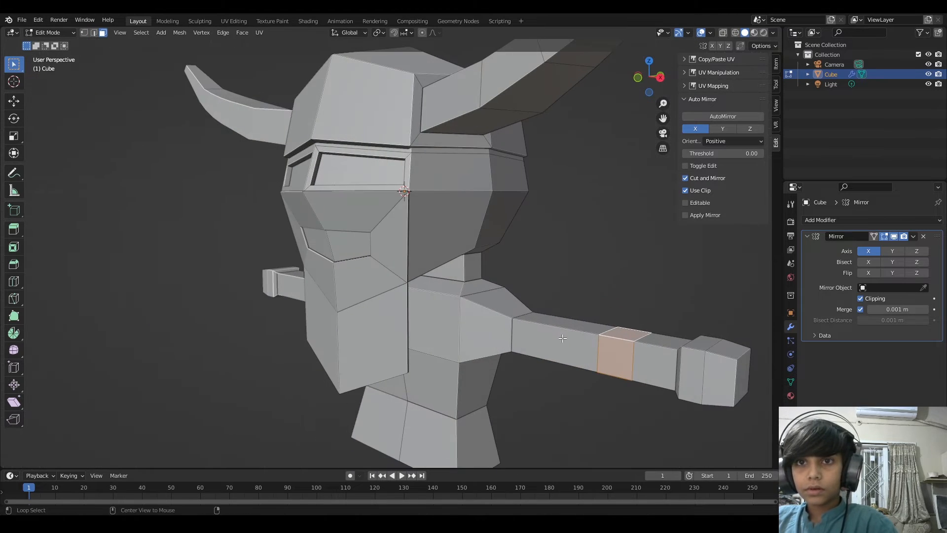
key("alt+e")
key("s")
middle_click_drag(640, 336, 744, 327)
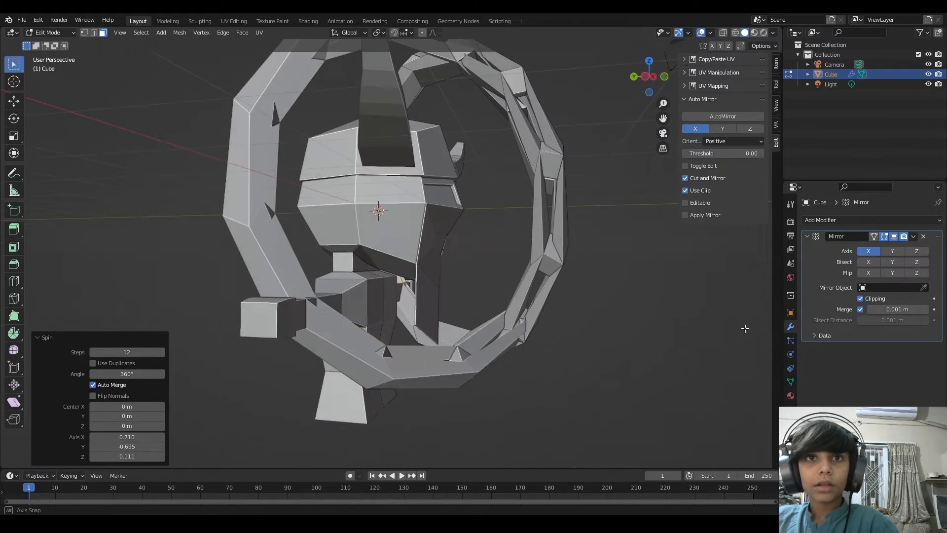
Step: Try selecting the spun ring's faces separately from the rest of the character
key("Tab")
middle_click_drag(641, 363, 512, 294)
key("Tab")
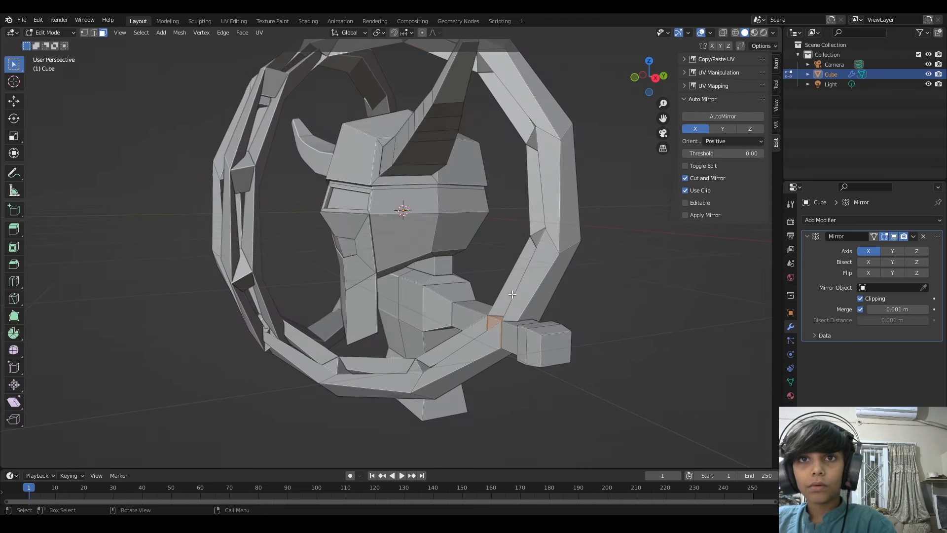
key("ctrl+l")
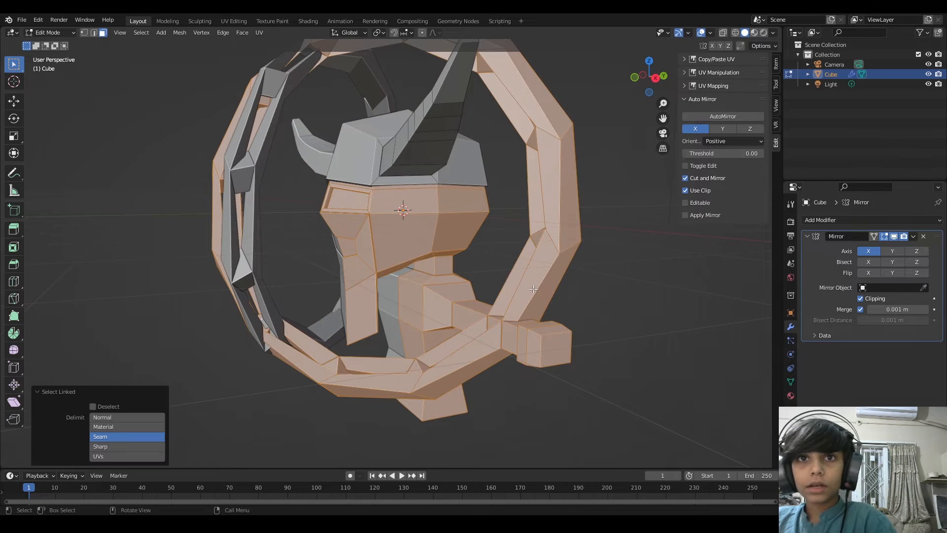
left_click_drag(563, 293, 562, 292)
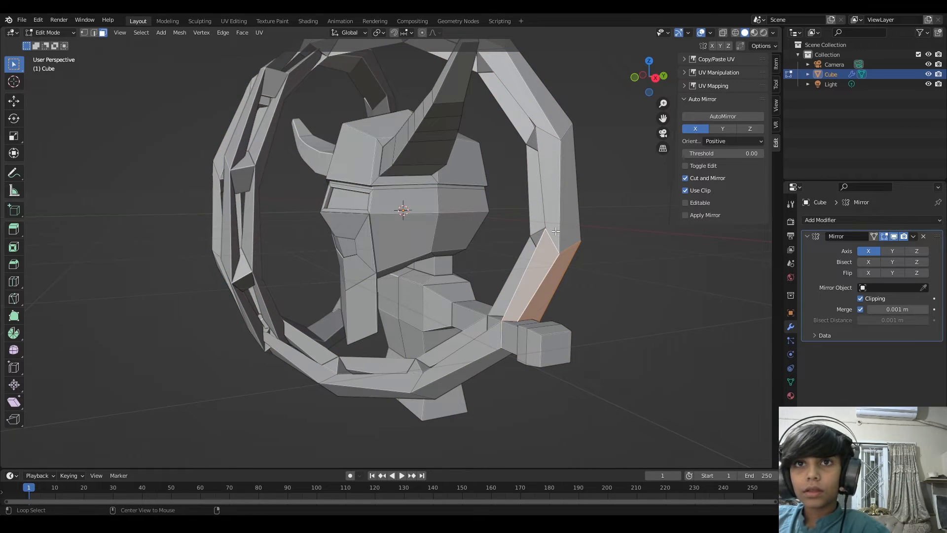
left_click(530, 166)
left_click(541, 117, "alt+shift")
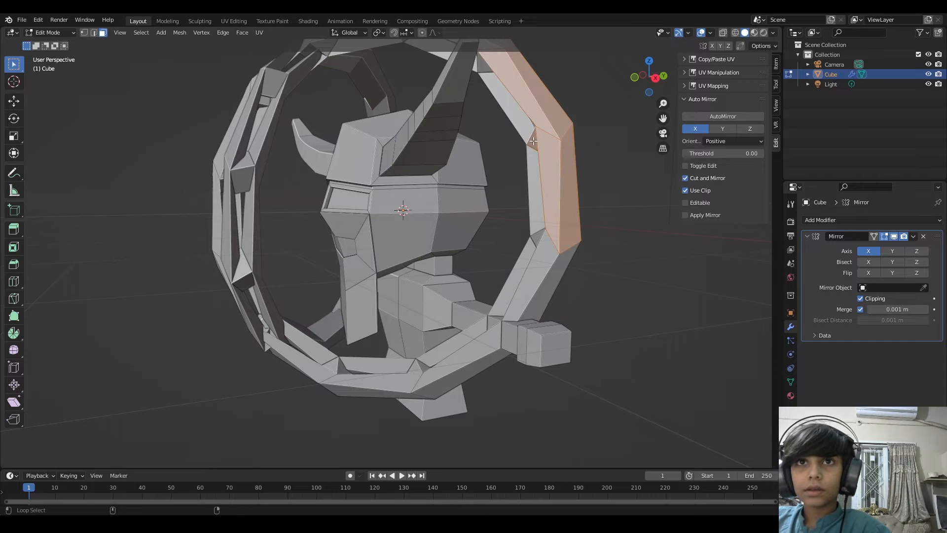
middle_click_drag(563, 253, 507, 259)
left_click(611, 327)
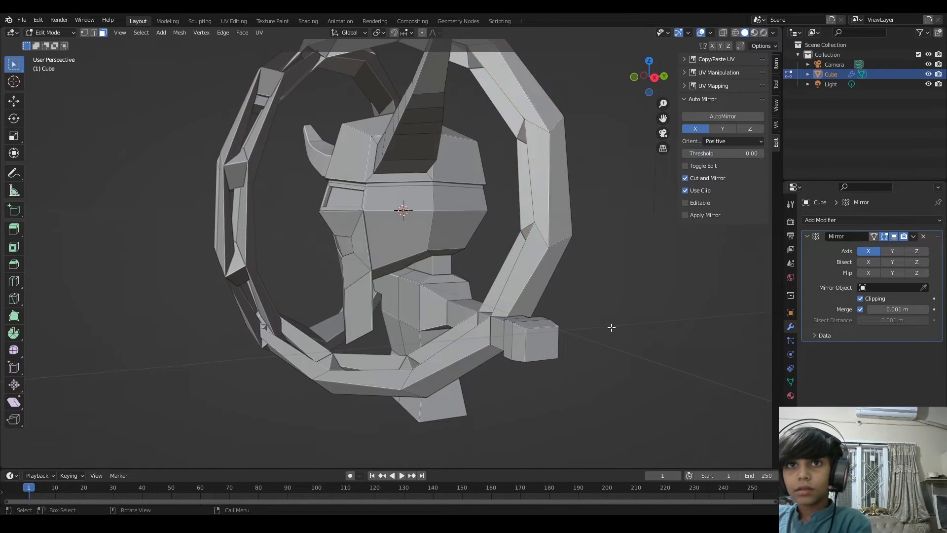
Step: Undo the spin and the scaling of the arm's two edge loops
key("ctrl+z")
key("ctrl+z")
key("ctrl+z")
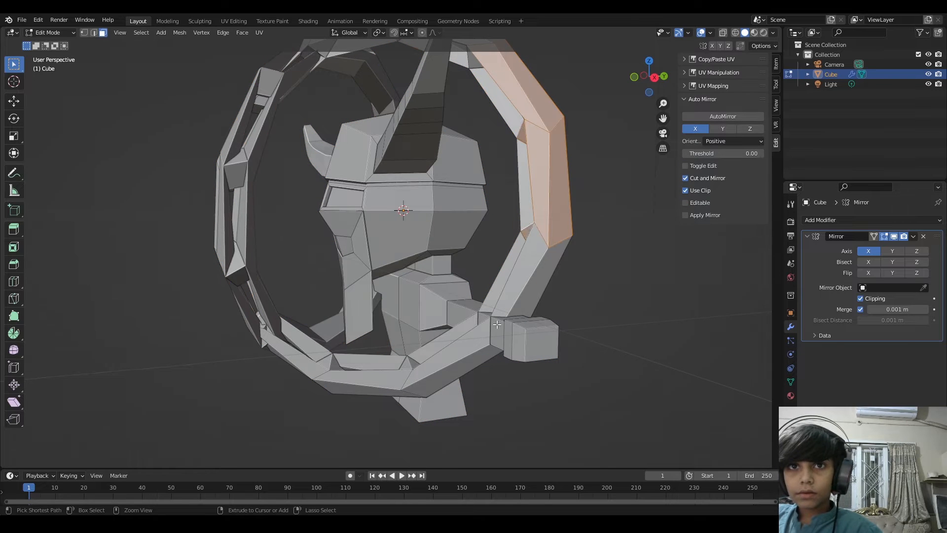
key("ctrl+z")
key("ctrl+z")
key("ctrl+z")
key("ctrl+z")
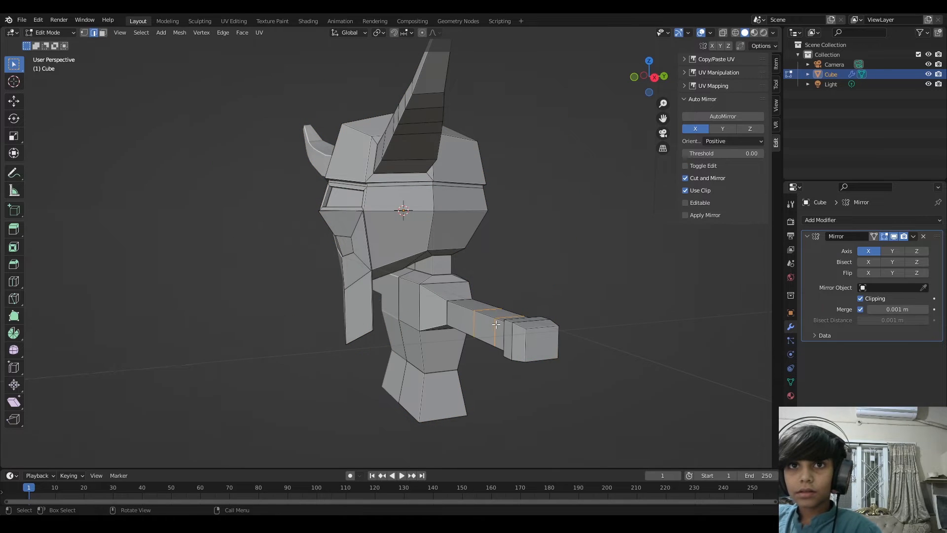
Step: Bring the arm's two edge loops closer together by scaling them to 0.555 along X
key("s")
key("x")
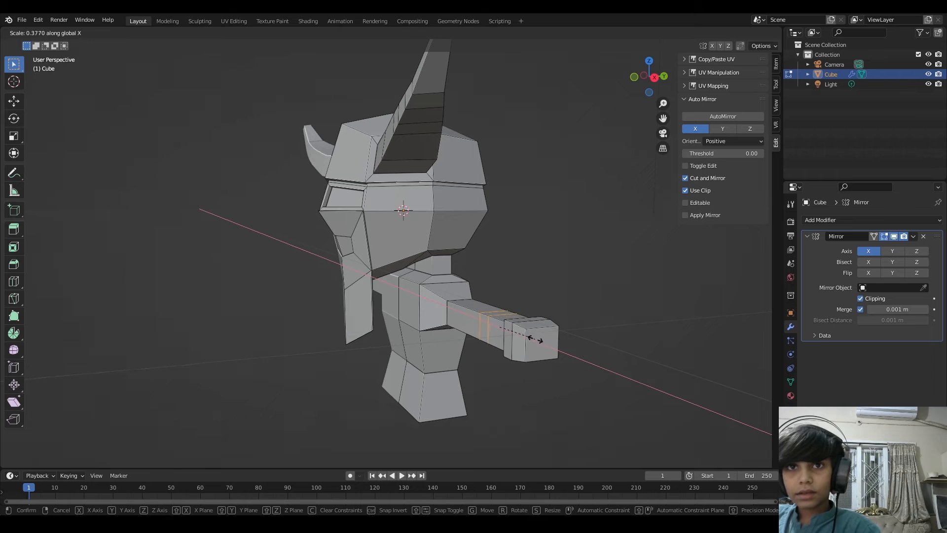
left_click(554, 341)
key("alt+e")
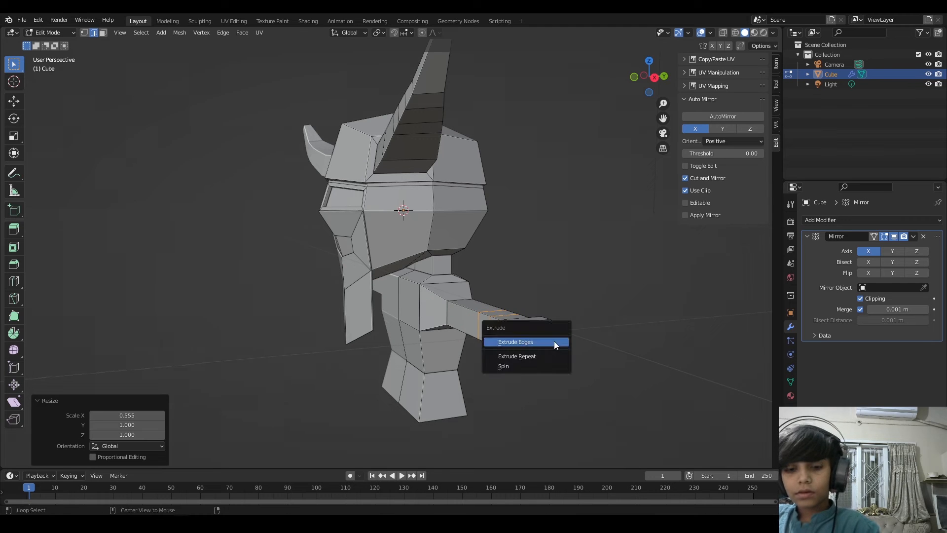
left_click(555, 342)
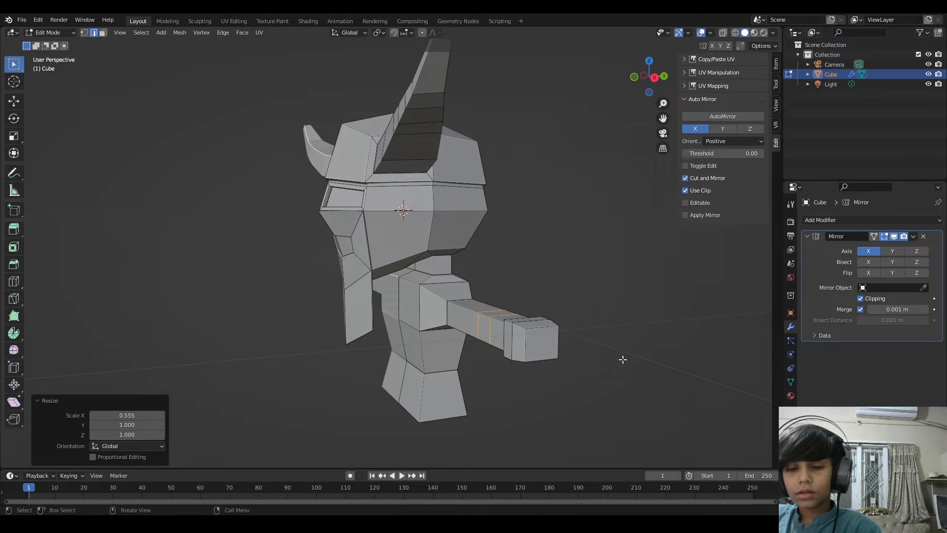
key("alt+e")
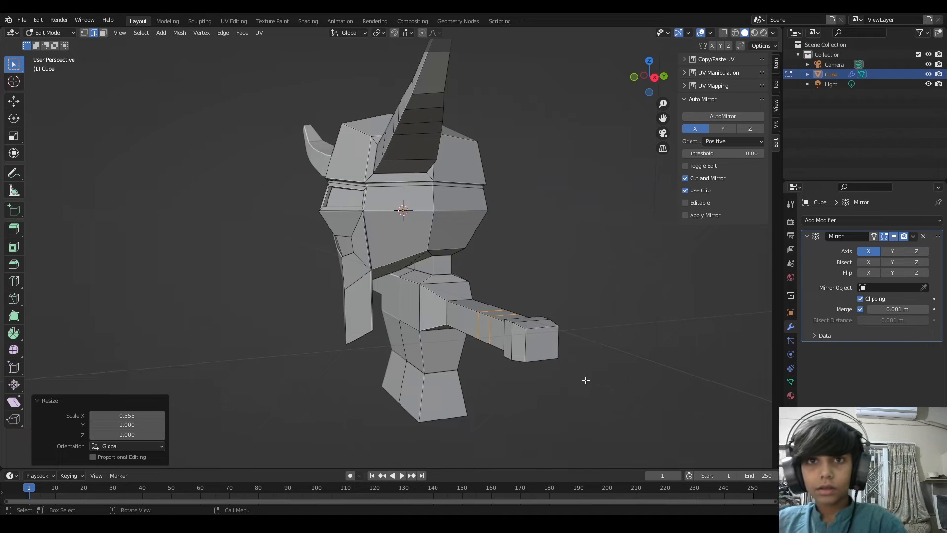
Step: Try extruding the narrow arm band's faces along their normals, try a spin on them instead, and undo both attempts
key("3")
key("alt+e")
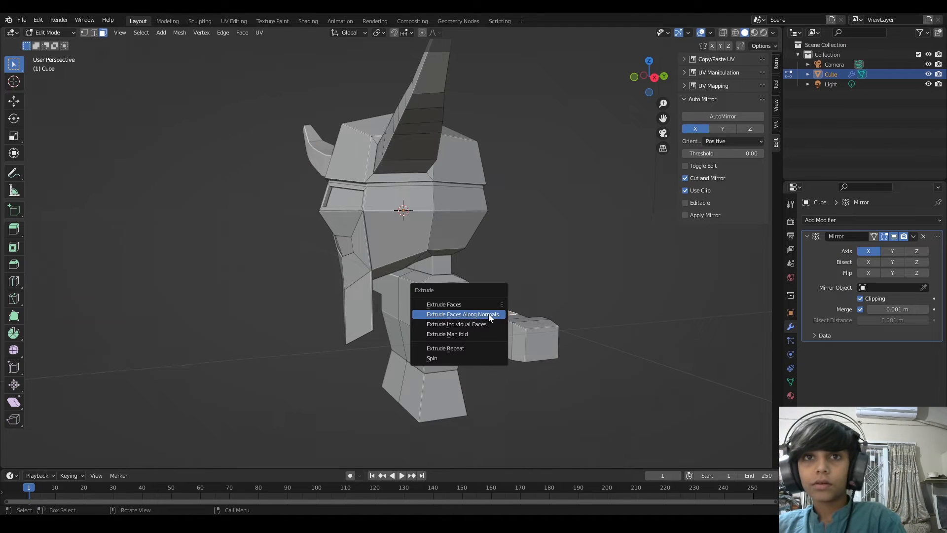
left_click(489, 314)
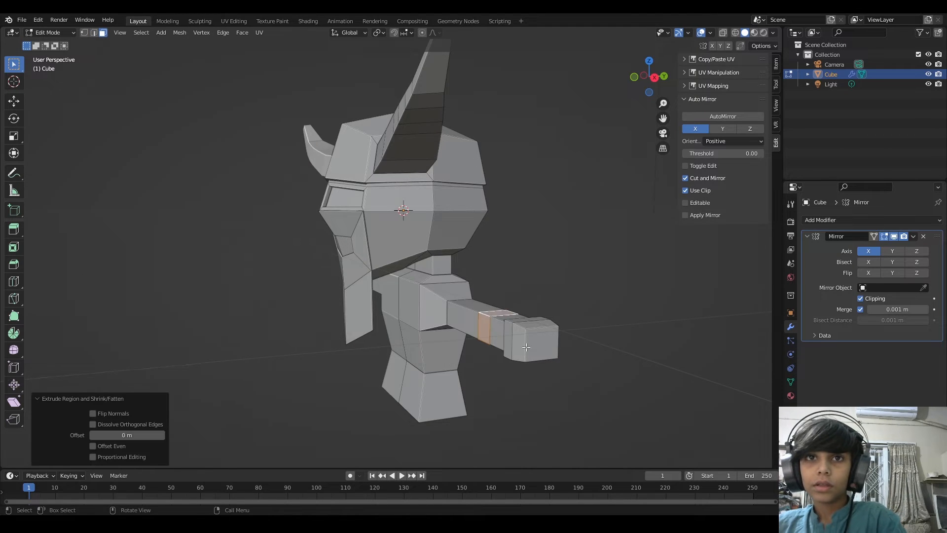
key("ctrl+z")
key("alt+e")
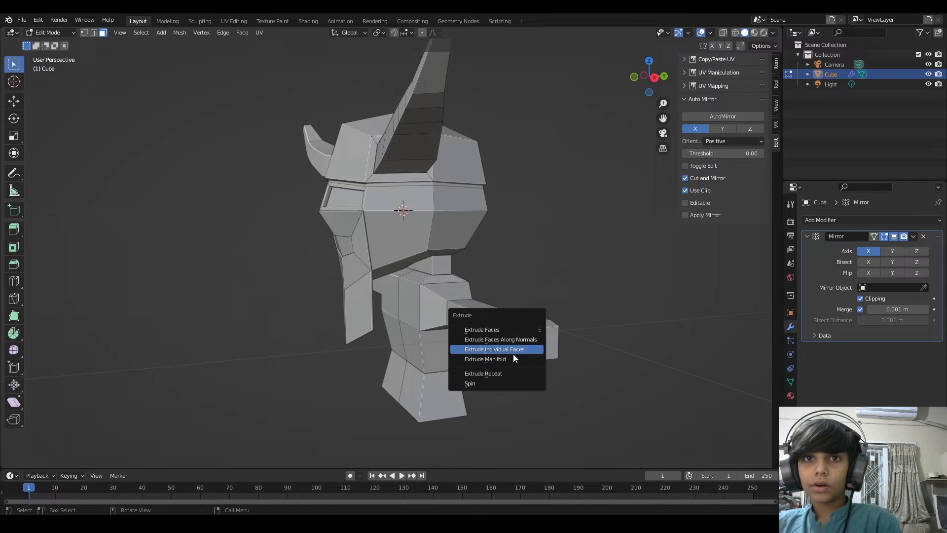
left_click(507, 383)
middle_click_drag(507, 383, 594, 374)
key("ctrl+z")
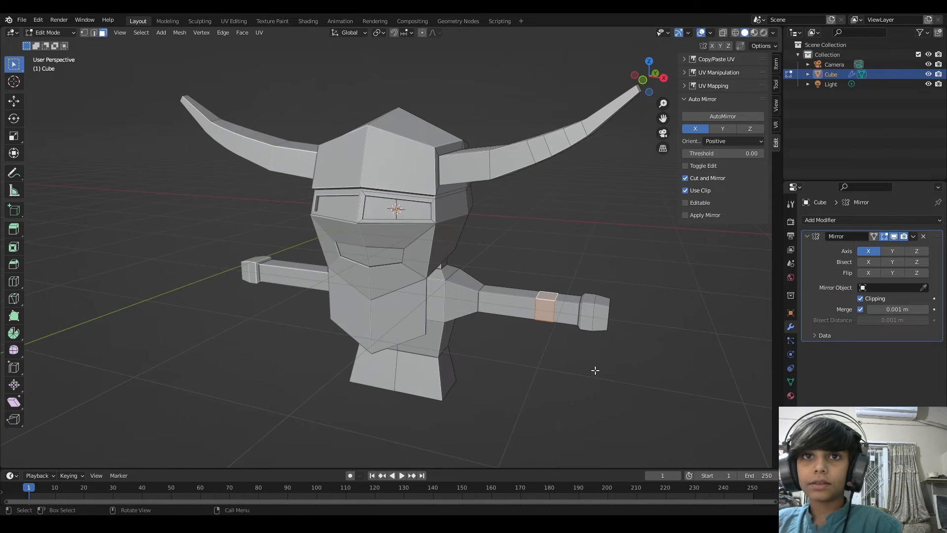
Step: Extrude the arm band's faces outward along their normals by about 0.025 m with even offset
scroll(595, 370, "up", 2)
key("alt+e")
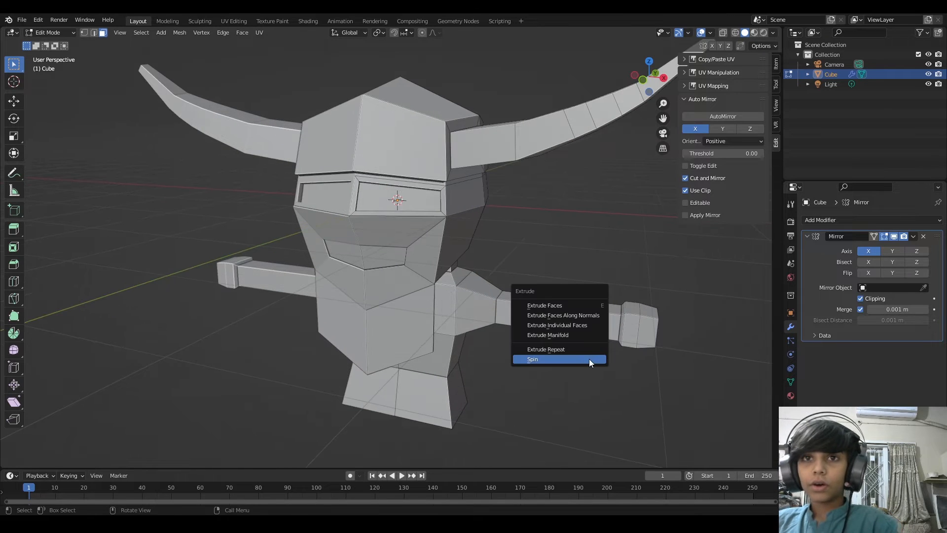
left_click(568, 318)
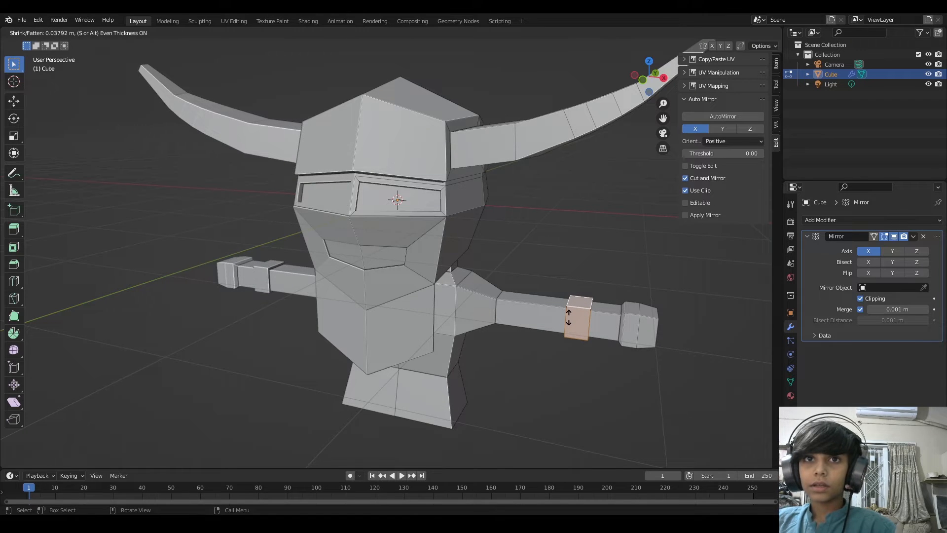
left_click(569, 318)
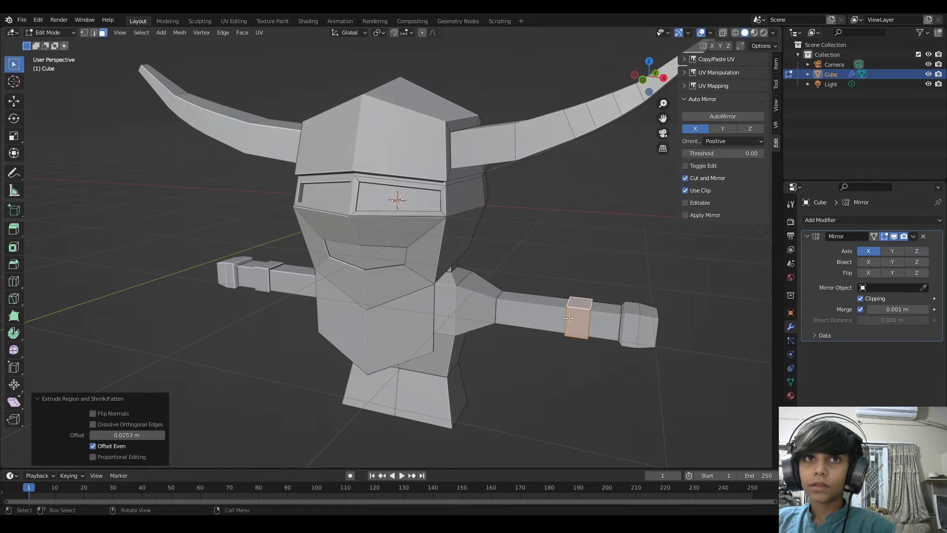
Step: Turn off mirror clipping and extrude the torso's bottom face straight down by about 0.38 m to start the legs
middle_click_drag(515, 330, 517, 440)
left_click(461, 427)
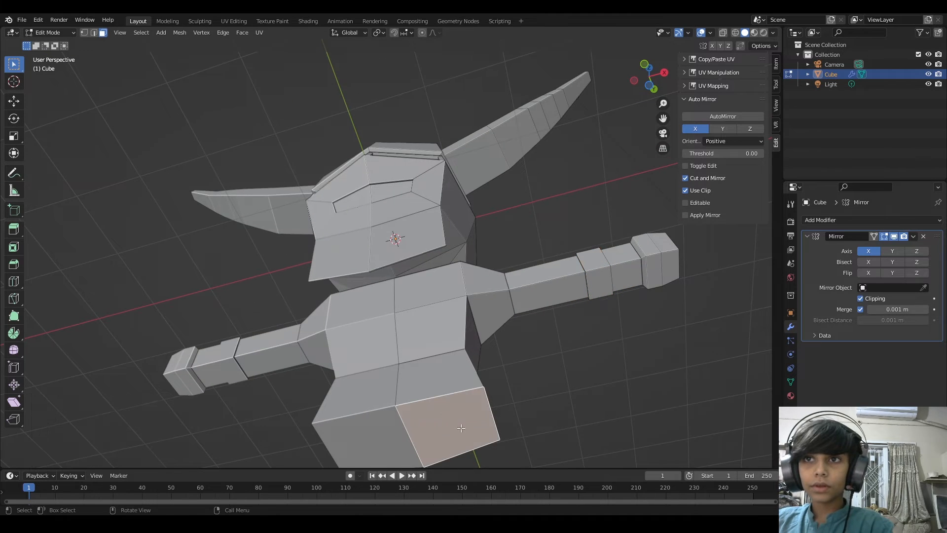
left_click(857, 298)
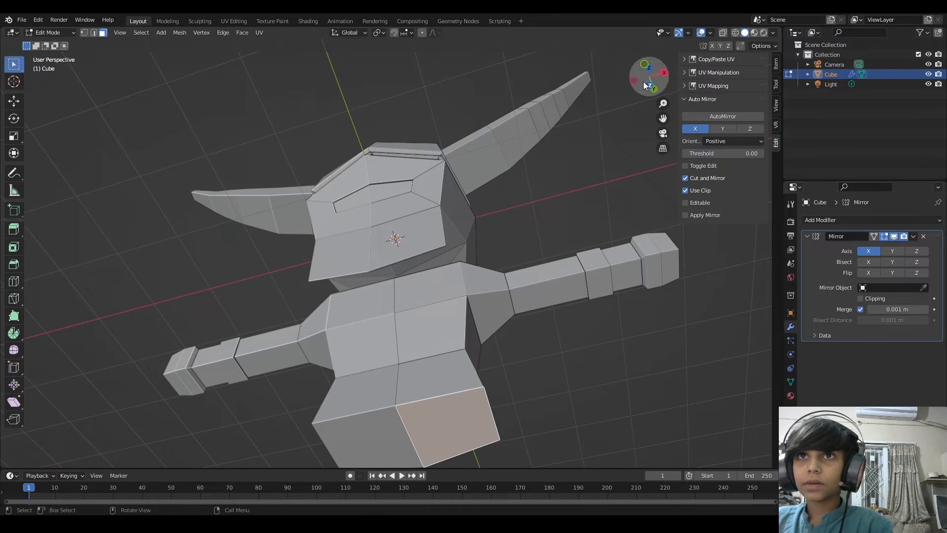
left_click(643, 63)
key("e")
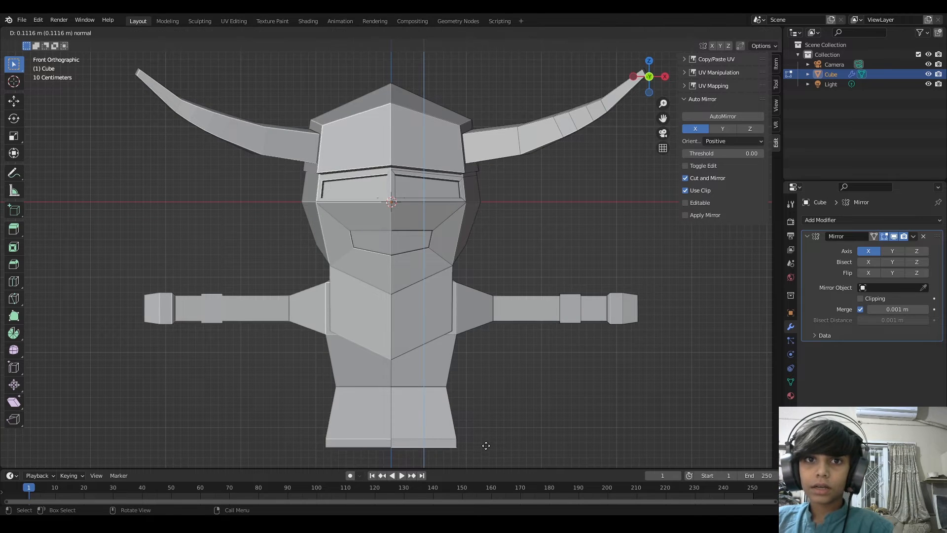
left_click(488, 456)
scroll(508, 434, "down", 2)
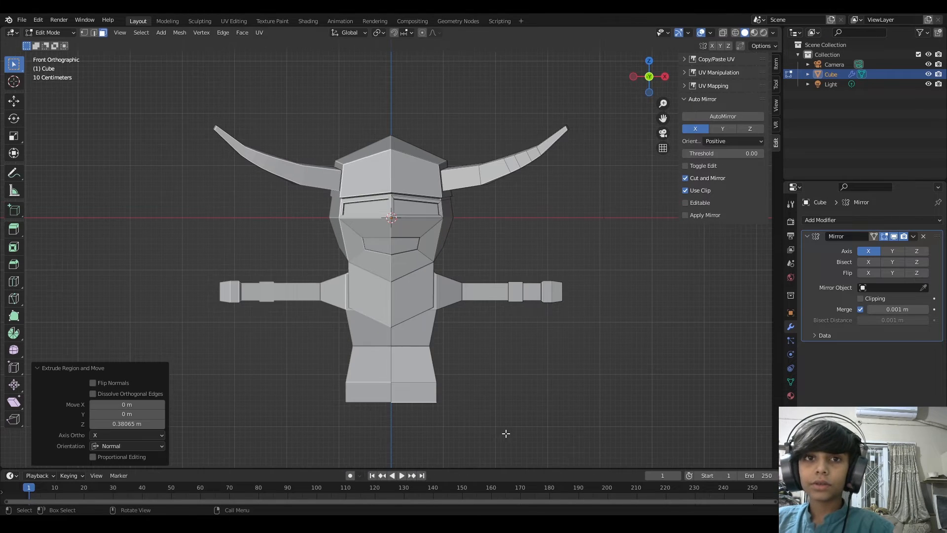
Step: Scale the leg's bottom face to 0.909 and shift it outward along X by about 0.07 m to separate the legs
key("s")
left_click(497, 433)
key("x")
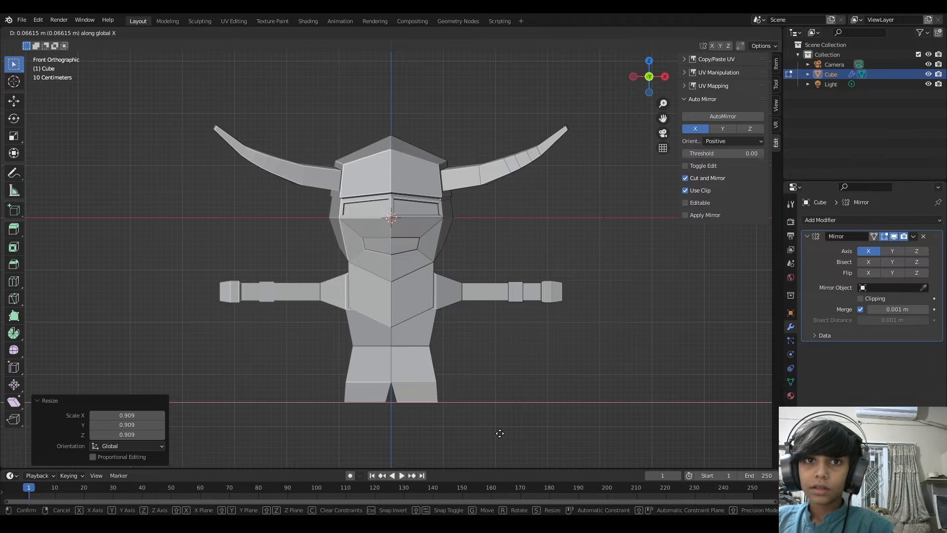
left_click(500, 433)
Step: Extrude the leg's bottom face by 0.671 m and lengthen the leg by moving that face further down along Z
key("e")
left_click(495, 44)
scroll(509, 192, "down", 2)
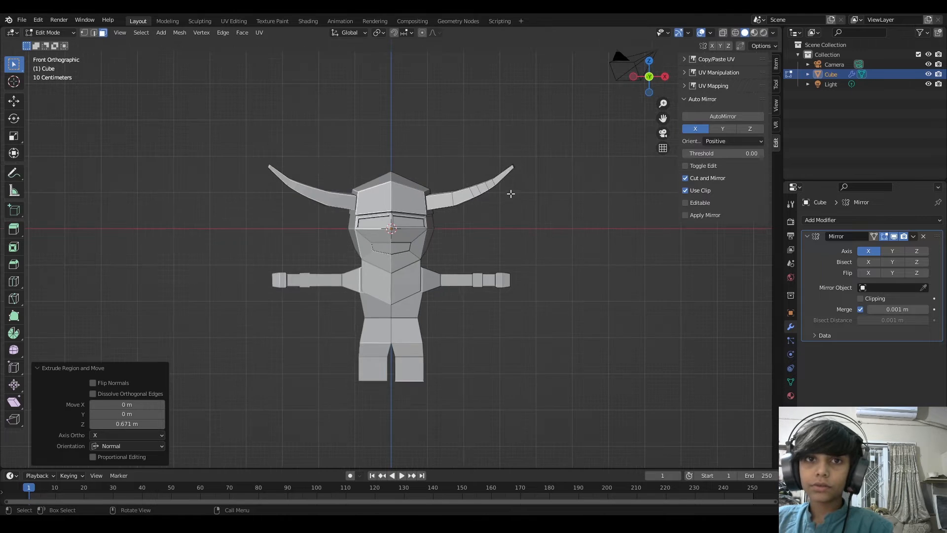
middle_click_drag(511, 191, 518, 83, "shift")
key("g")
key("z")
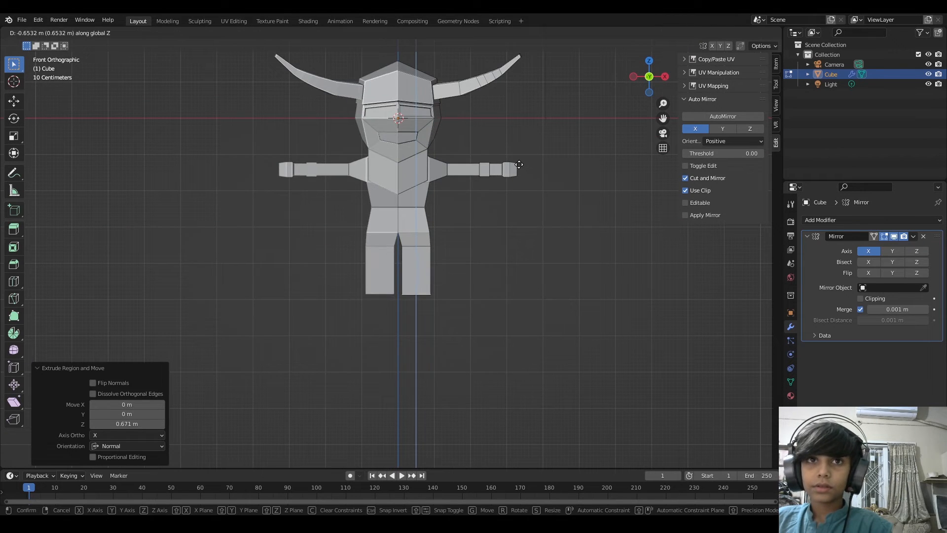
left_click(520, 173)
Step: Taper the leg by scaling its bottom face to 0.590, and extrude that face down about 0.26 m for the foot block
key("s")
left_click(499, 257)
key("e")
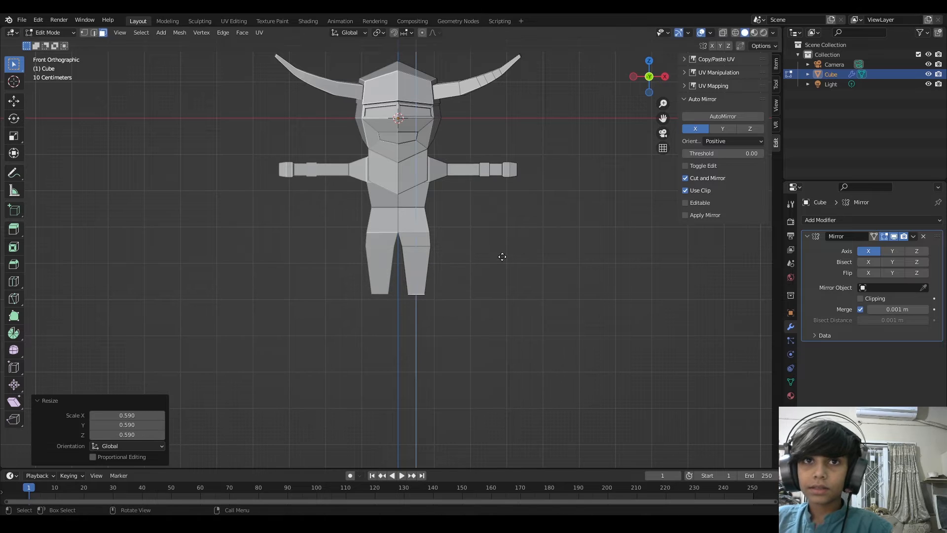
left_click(501, 266)
Step: Add one centred vertical loop cut running through the leg and torso, and inspect the result in Object Mode
key("ctrl+r")
left_click(416, 256)
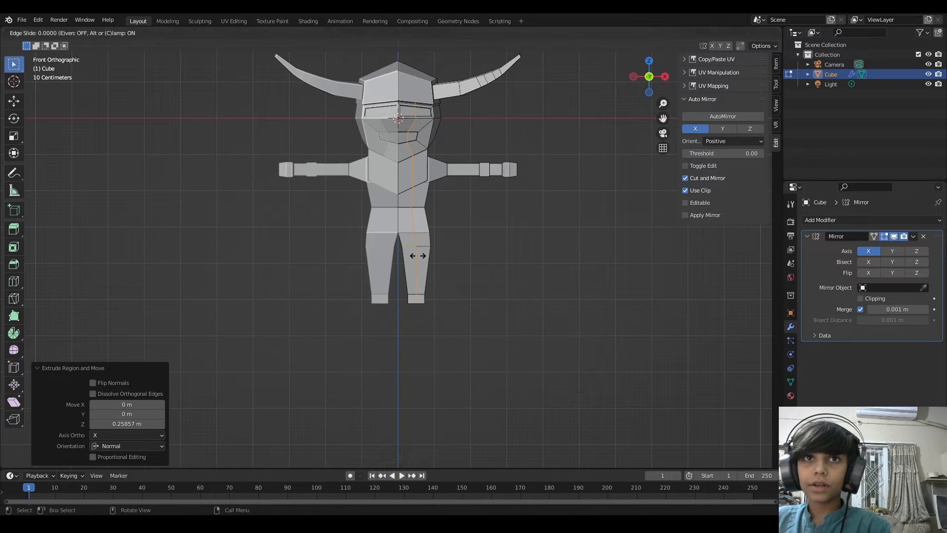
right_click(417, 256)
scroll(426, 275, "up", 3)
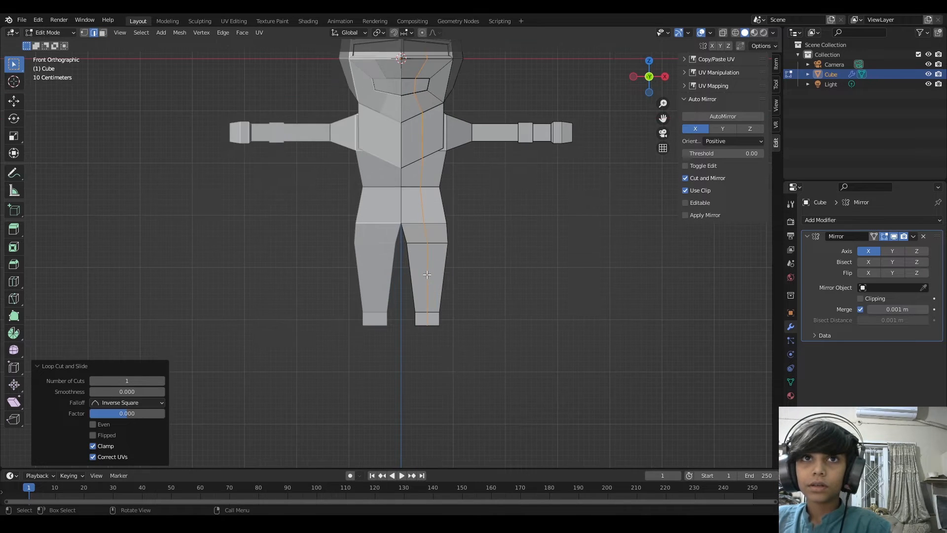
key("Tab")
mouse_move(425, 274)
middle_mouse_down()
mouse_move(344, 281)
mouse_move(416, 283)
middle_mouse_up()
key("Tab")
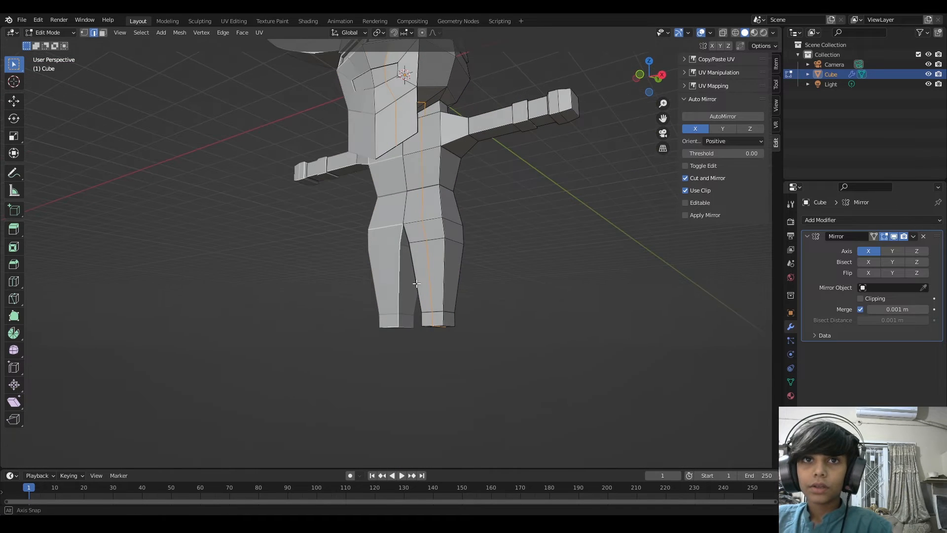
Step: Add one centred horizontal loop cut around the foot block at the end of the leg
left_click(640, 75)
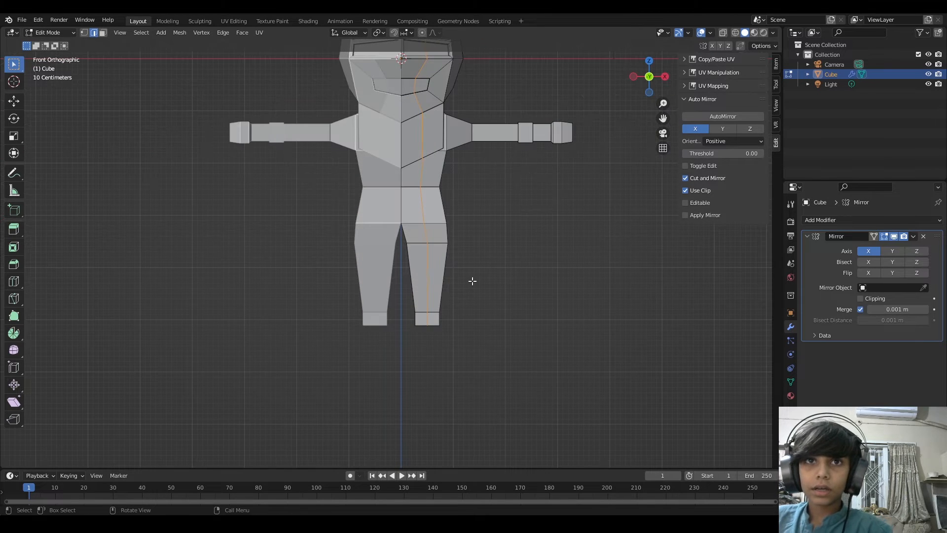
scroll(442, 321, "up", 2)
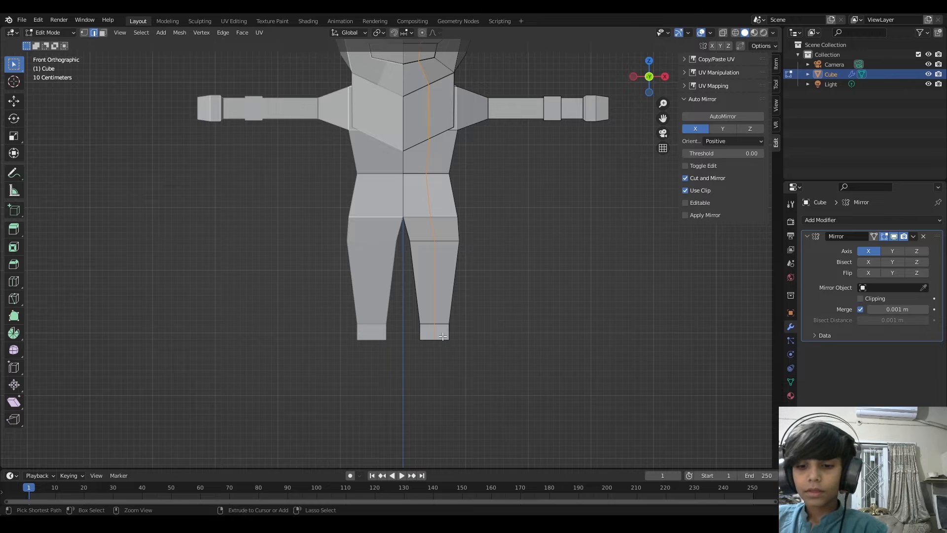
left_click(455, 333)
right_click(456, 336)
Step: Extrude the lower front faces of the foot block forward to form the foot
key("3")
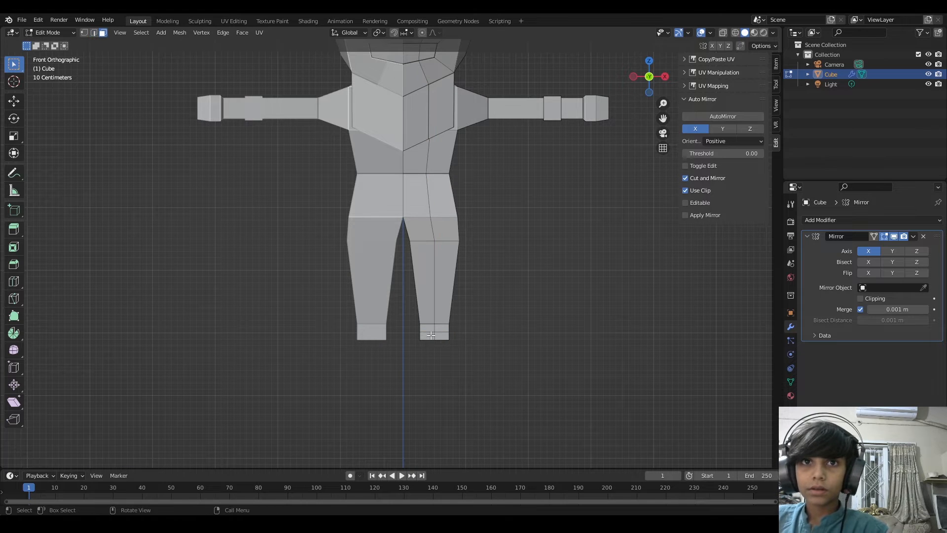
middle_click_drag(441, 336, 419, 355)
key("e")
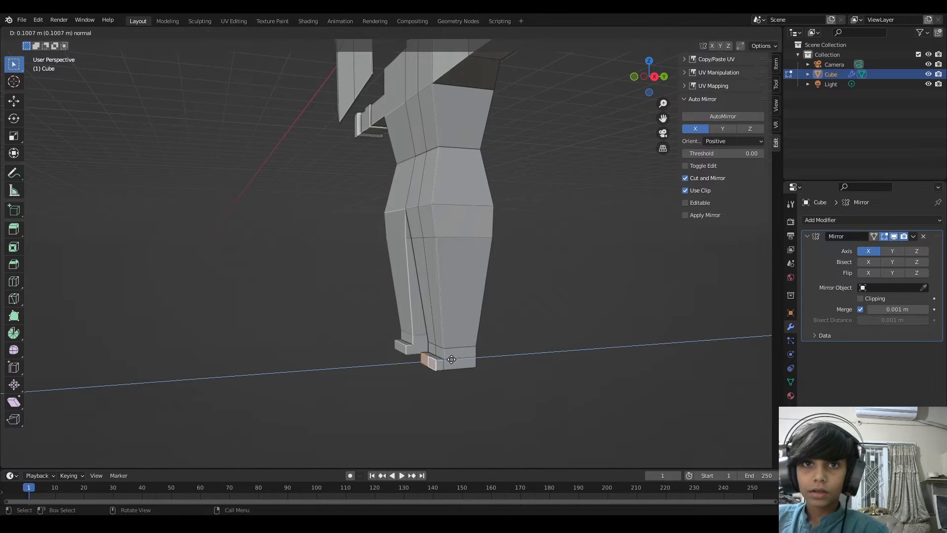
left_click(416, 356)
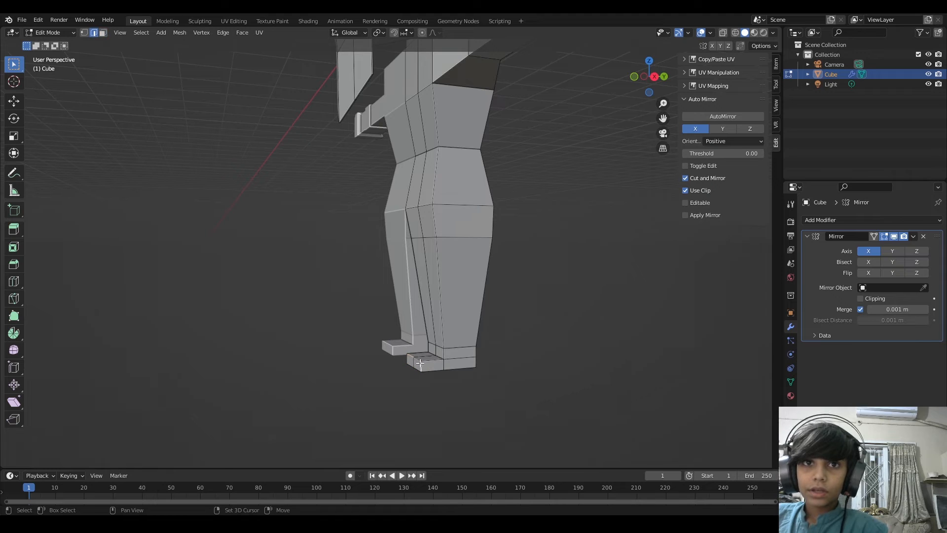
Step: Slide the upper front edges of the foot downward so the toe slopes
key("g")
key("g")
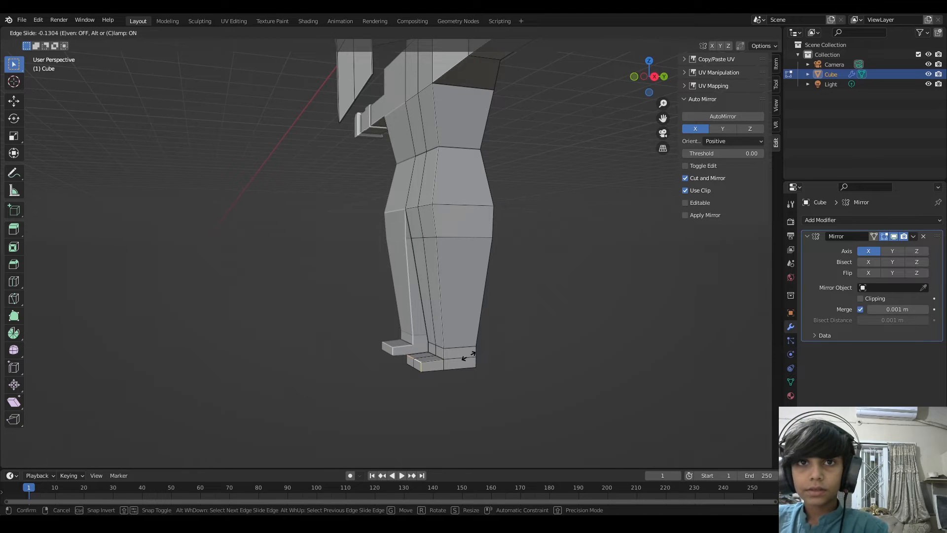
left_click(468, 359)
Step: Try moving the toe's front edges along X, and undo the move
key("g")
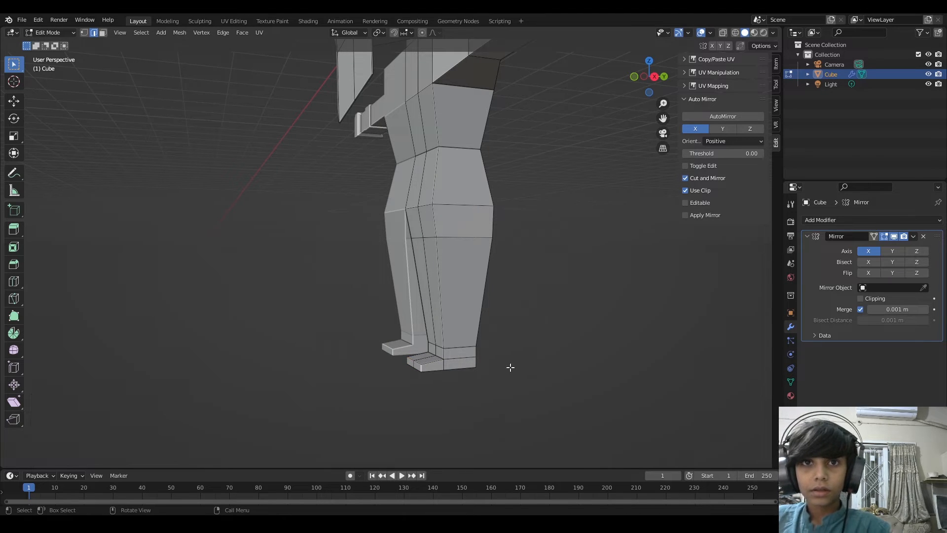
key("x")
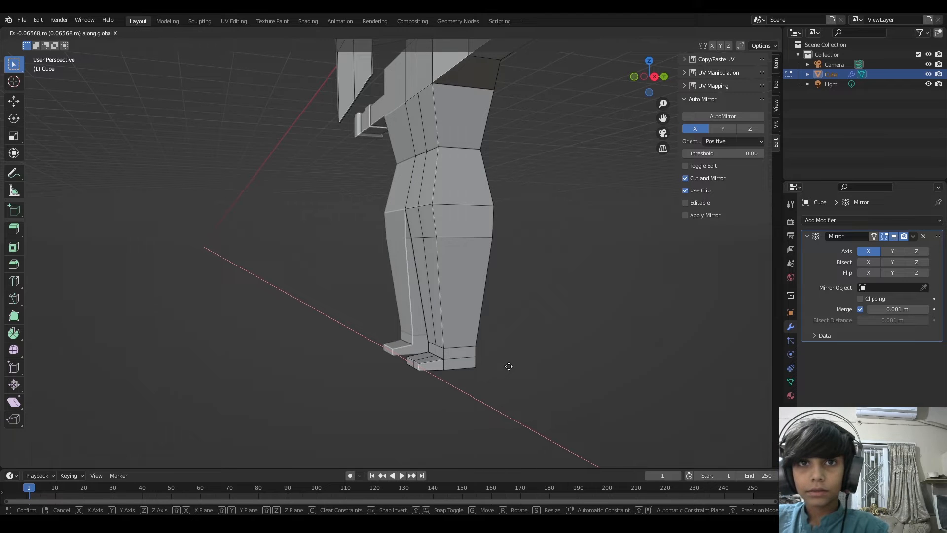
left_click(507, 366)
key("ctrl+z")
Step: Narrow the toe by scaling its front edges to about 0.62 along X
key("s")
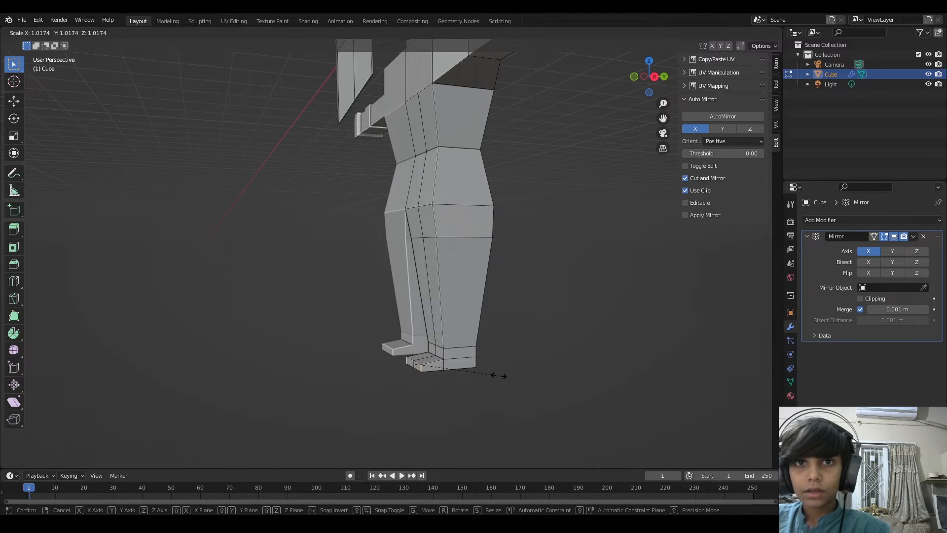
key("x")
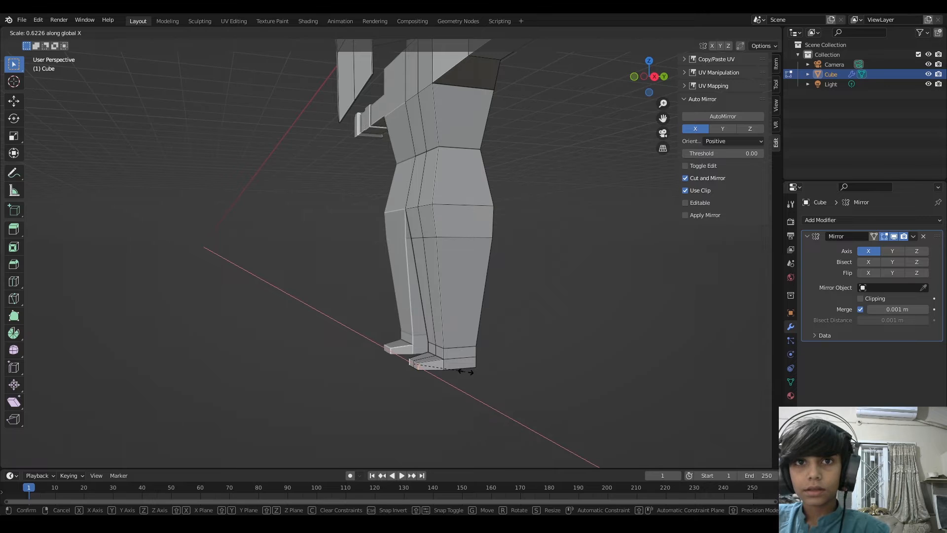
left_click(467, 371)
Step: Return to Object Mode and raise the whole character about 6.13 m along Z above the grid
key("Tab")
middle_click_drag(466, 371, 537, 386)
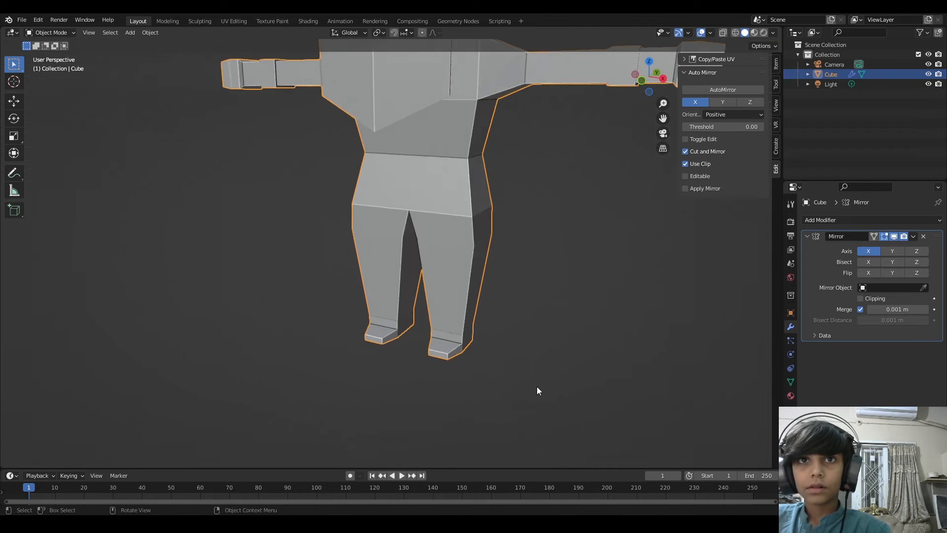
scroll(538, 388, "down", 10)
key("g")
key("z")
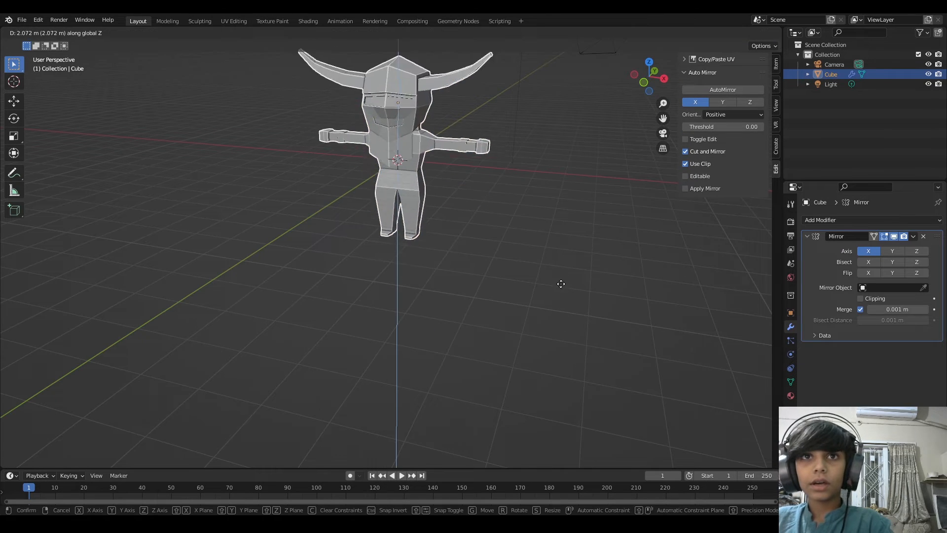
left_click(564, 167)
Step: Add a 32-vertex mesh circle at the origin and enlarge it into a wide base outline beneath the character
key("shift+a")
mouse_move(552, 167)
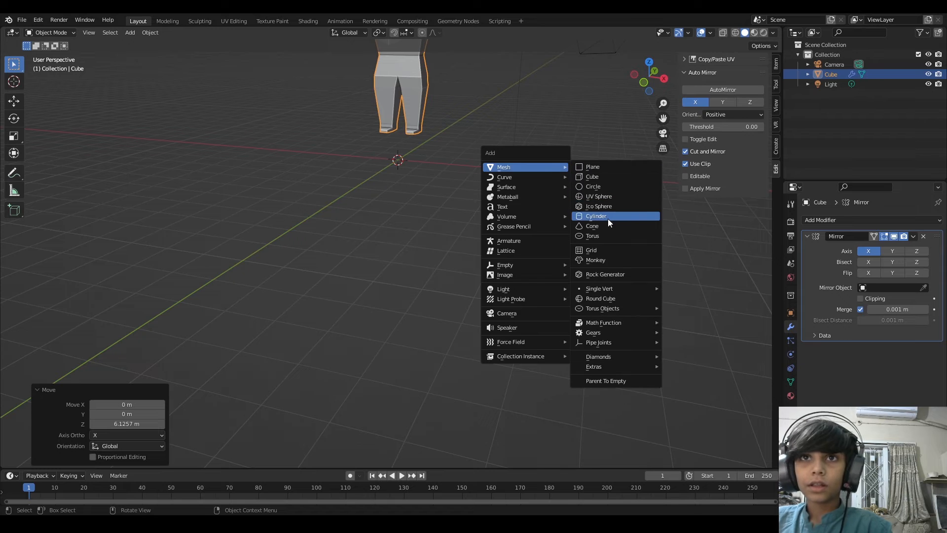
left_click(603, 187)
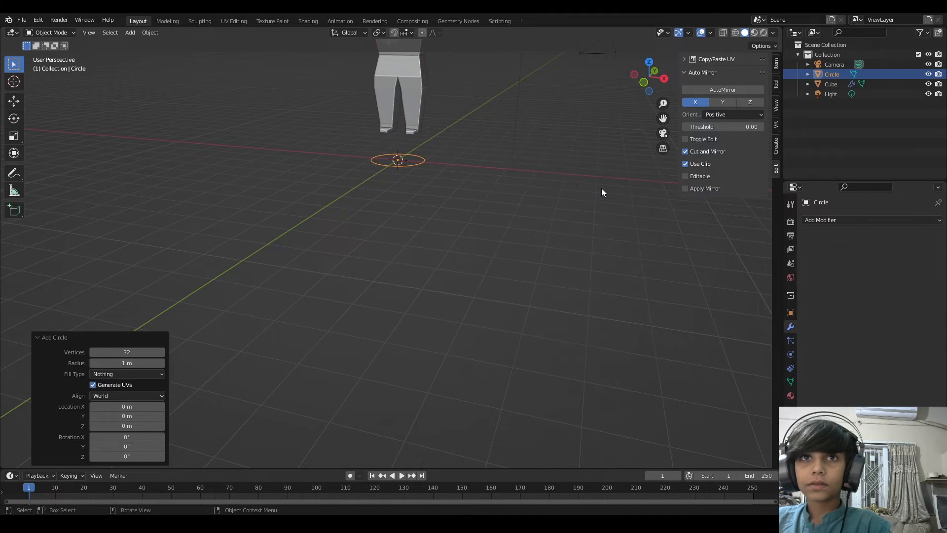
key("s")
left_click(247, 158)
Step: Fill the circle with a face in Edit Mode and extrude it upward about 1.02 m into a disc
key("Tab")
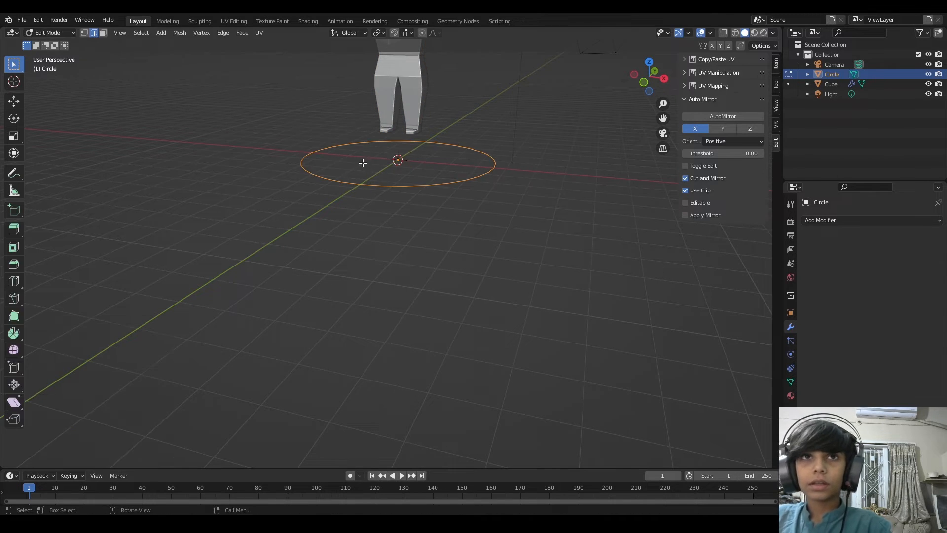
key("f")
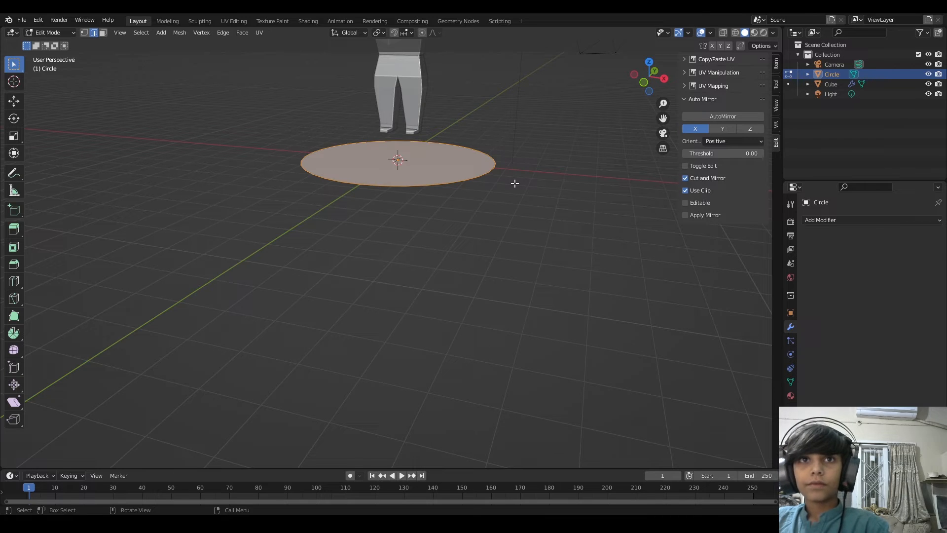
key("e")
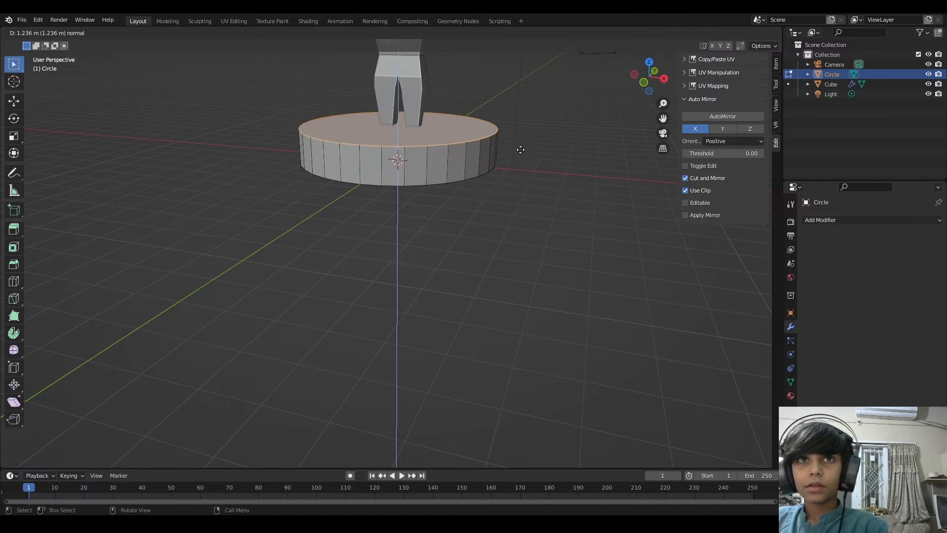
left_click(521, 154)
Step: Cut one horizontal edge loop around the disc's side, slid slightly below mid-height
key("ctrl+r")
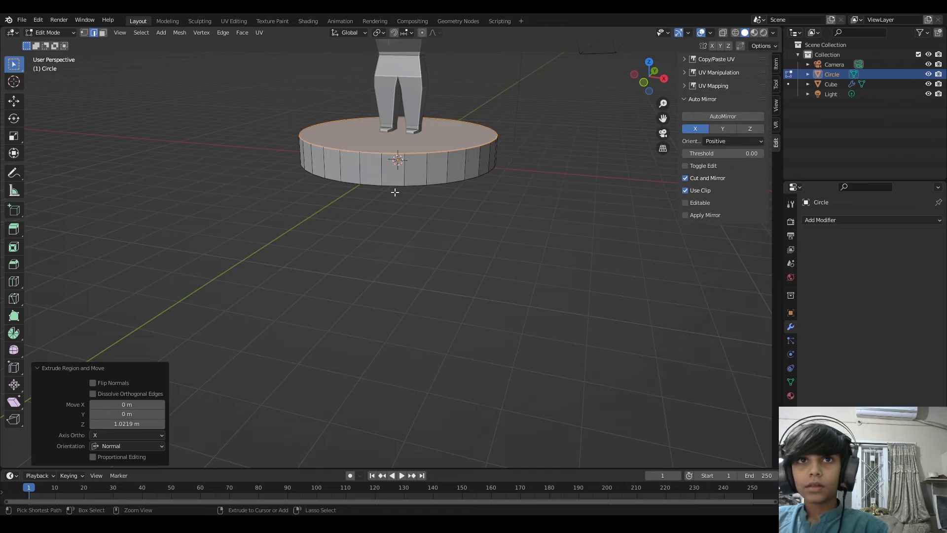
left_click(413, 179)
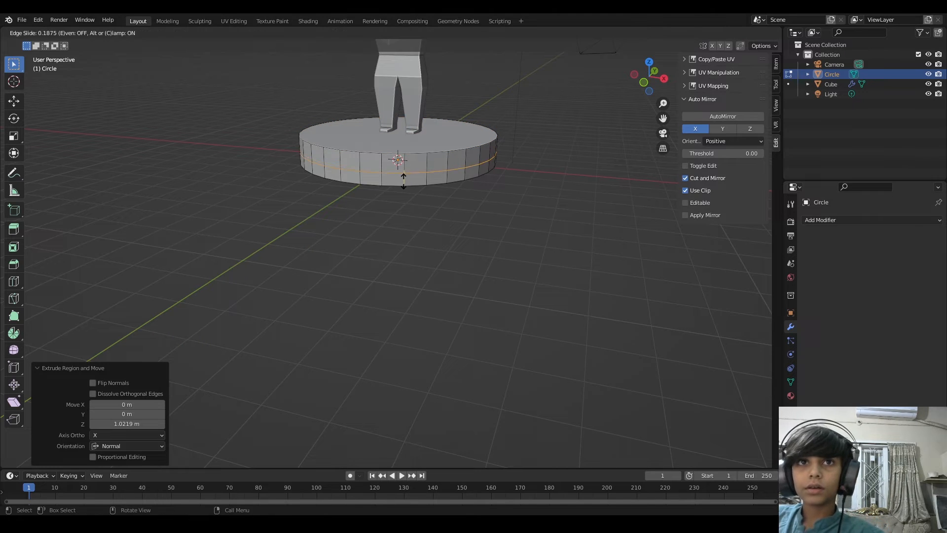
left_click(404, 181)
Step: Select the ring of side faces below the new loop and extrude it along normals about 0.07 m
left_click(370, 176, "alt")
key("alt+e")
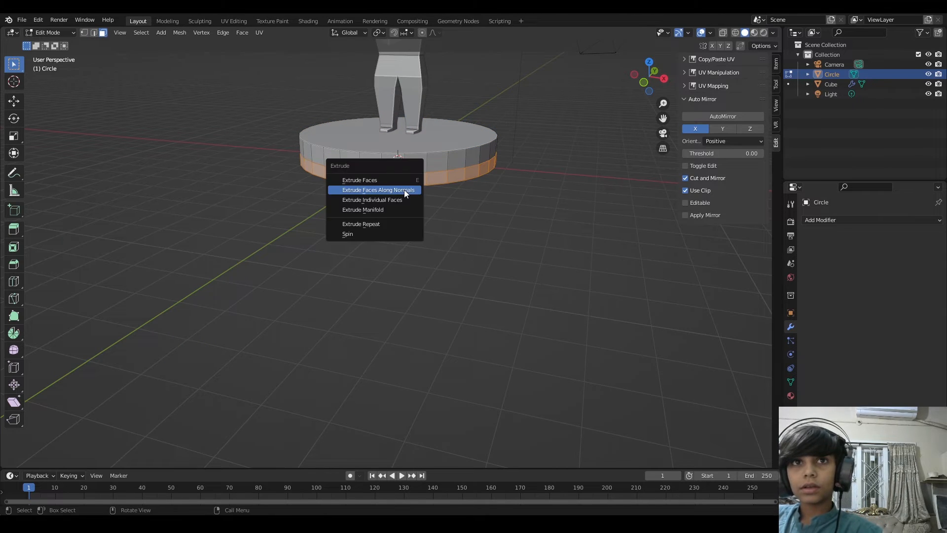
left_click(405, 192)
left_click(403, 189)
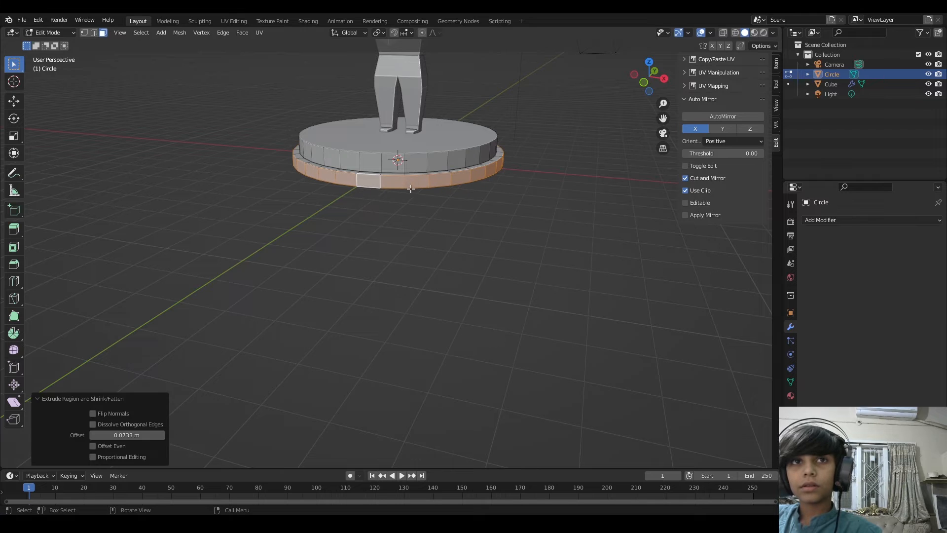
Step: Scale the whole pedestal in Object Mode to about 1.32 along Z
key("Tab")
key("s")
key("z")
left_click(510, 185)
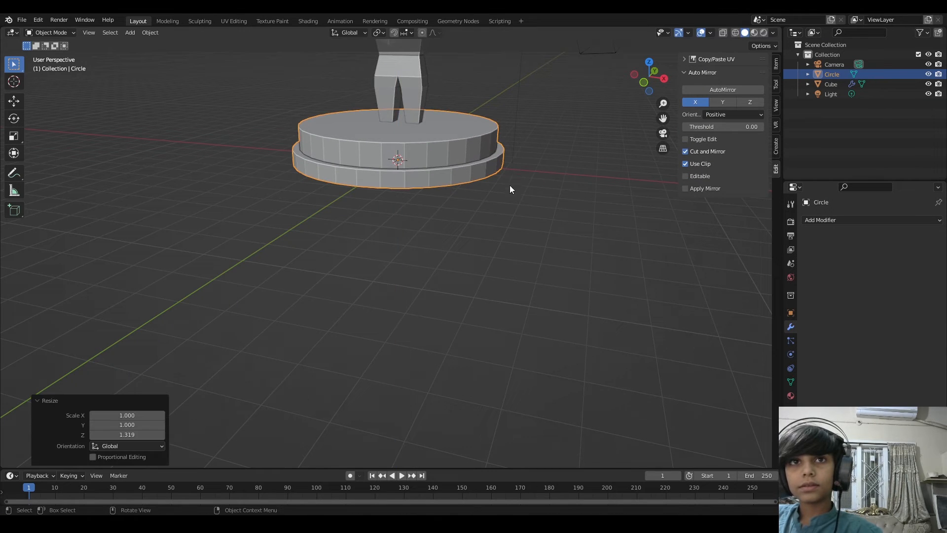
Step: Scale the pedestal's lower ring outward in Edit Mode into a wide bottom step, and return to Object Mode
key("Tab")
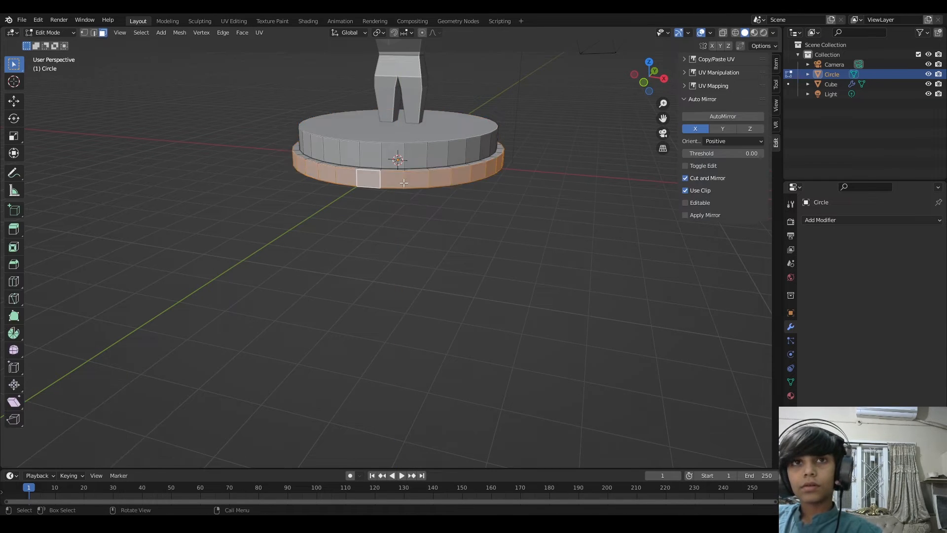
key("s")
left_click(423, 183)
key("Tab")
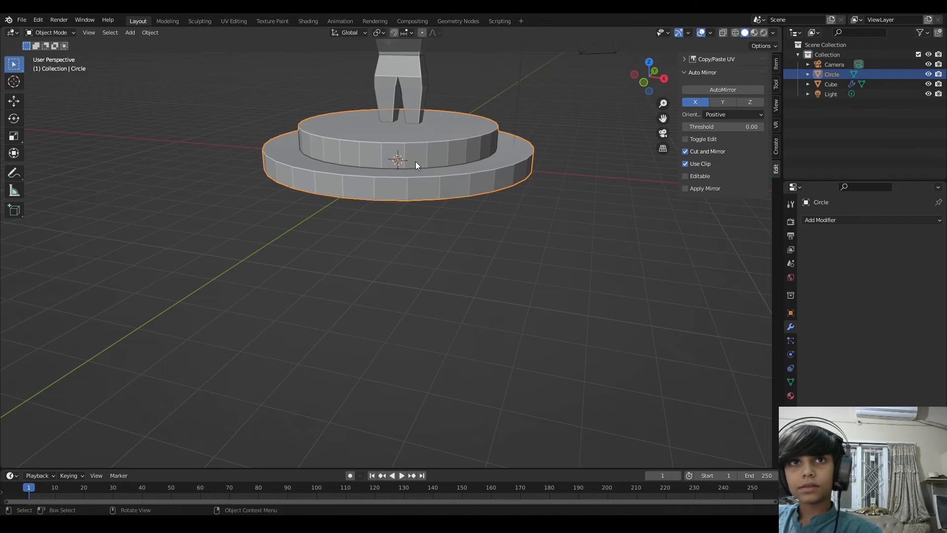
Step: Raise the character about 0.29 m along Z so its feet stand on the pedestal's top
left_click(411, 103)
key("g")
key("z")
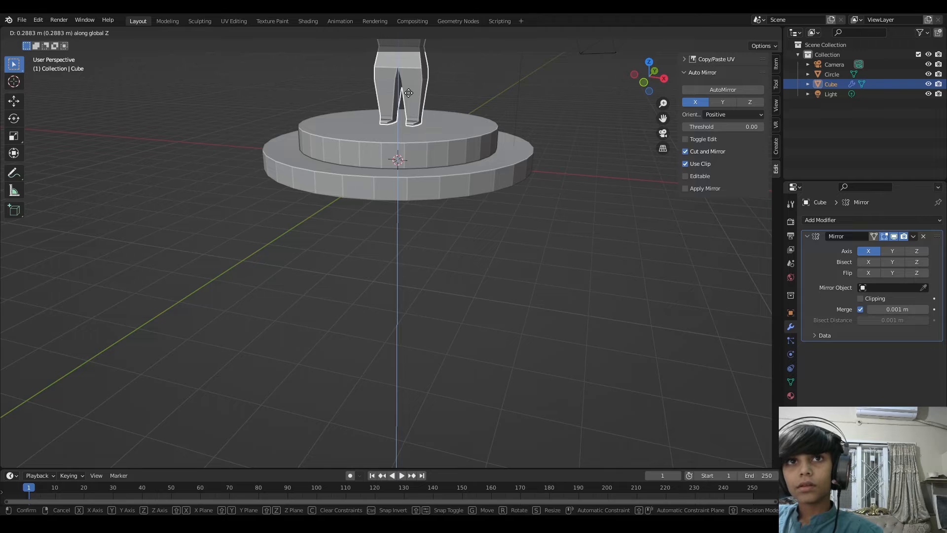
left_click(409, 93)
Step: Give the pedestal a new material with a black base color and display it in the Shading workspace
scroll(463, 169, "down", 3)
left_click(429, 203)
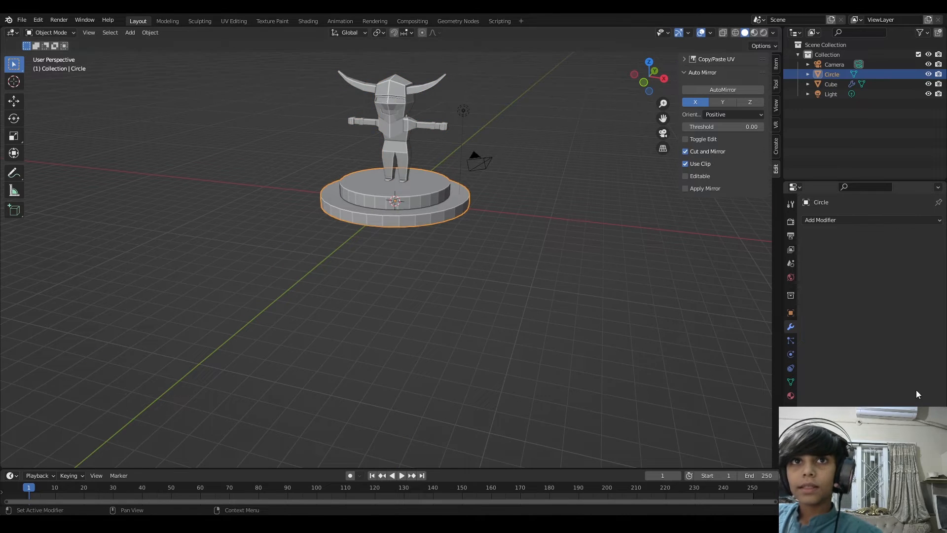
left_click(791, 382)
left_click(791, 396)
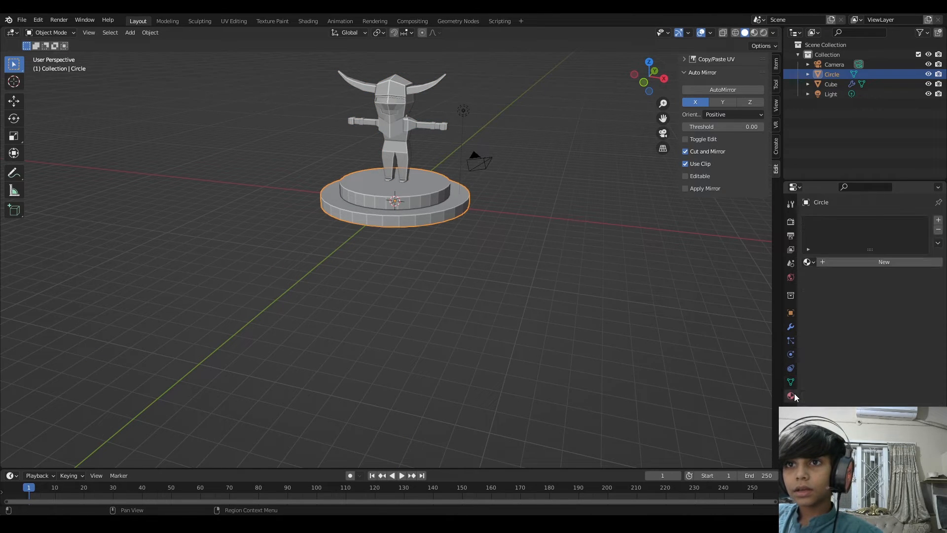
left_click(903, 262)
left_click(906, 366)
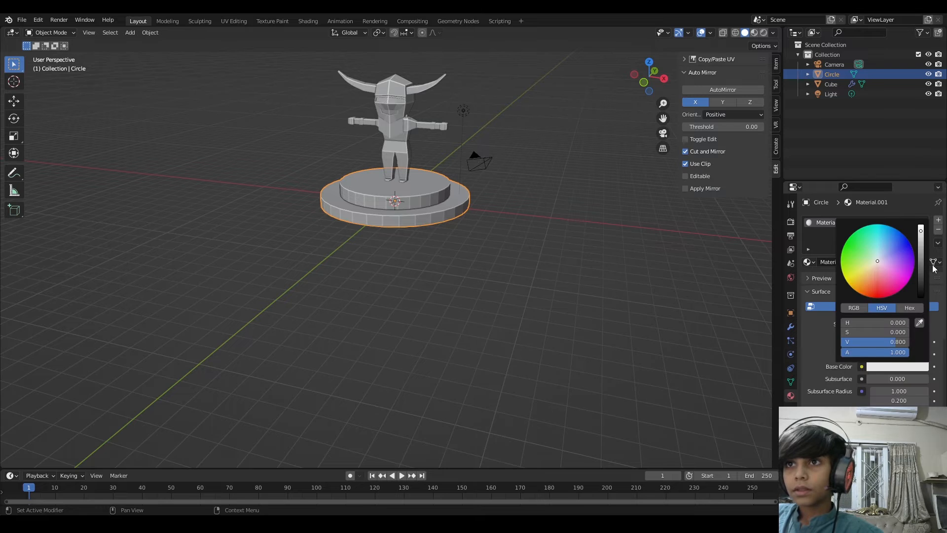
left_click_drag(921, 274, 919, 299)
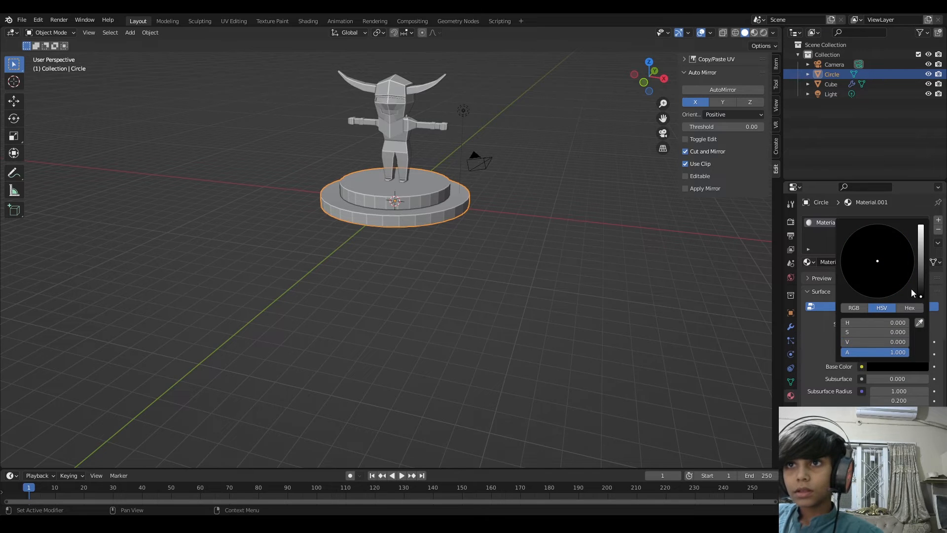
left_click(754, 33)
left_click(304, 21)
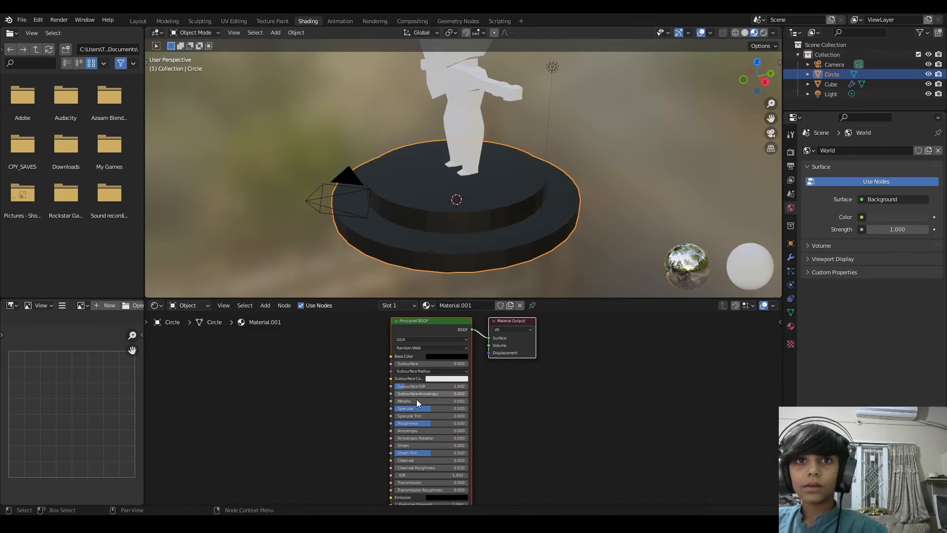
Step: Try adding an Image Texture node to the pedestal's material with its Color linked to Base Color
key("shift+a")
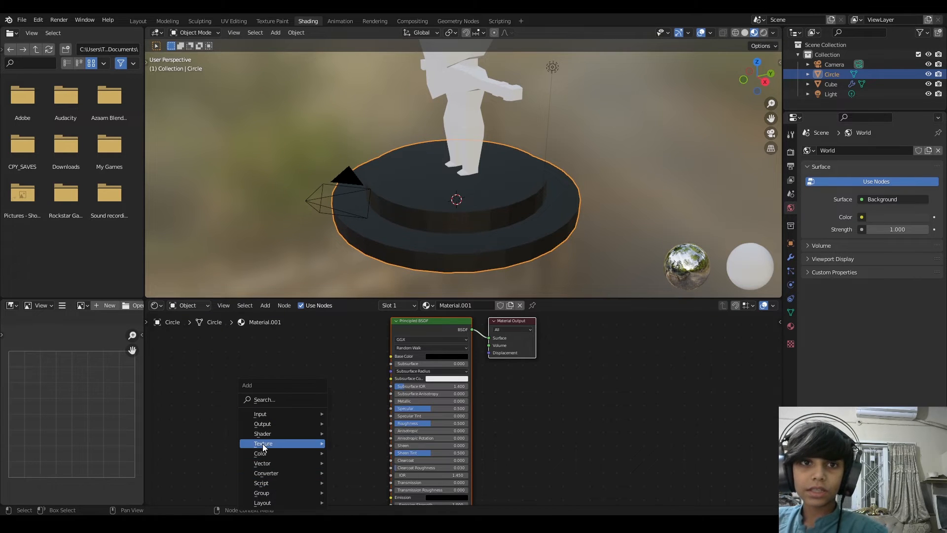
mouse_move(263, 443)
left_click(351, 368)
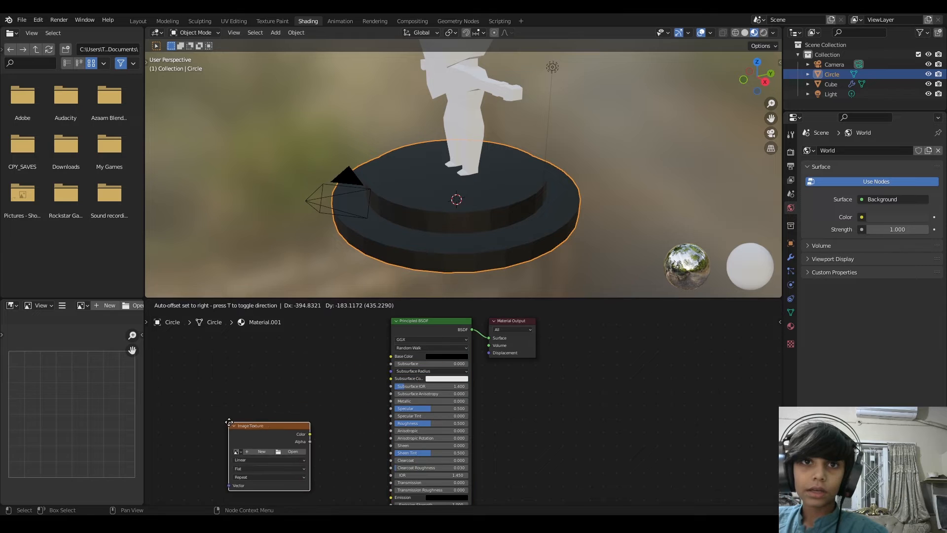
left_click(207, 389)
left_click_drag(287, 400, 357, 384)
left_click_drag(289, 398, 340, 381)
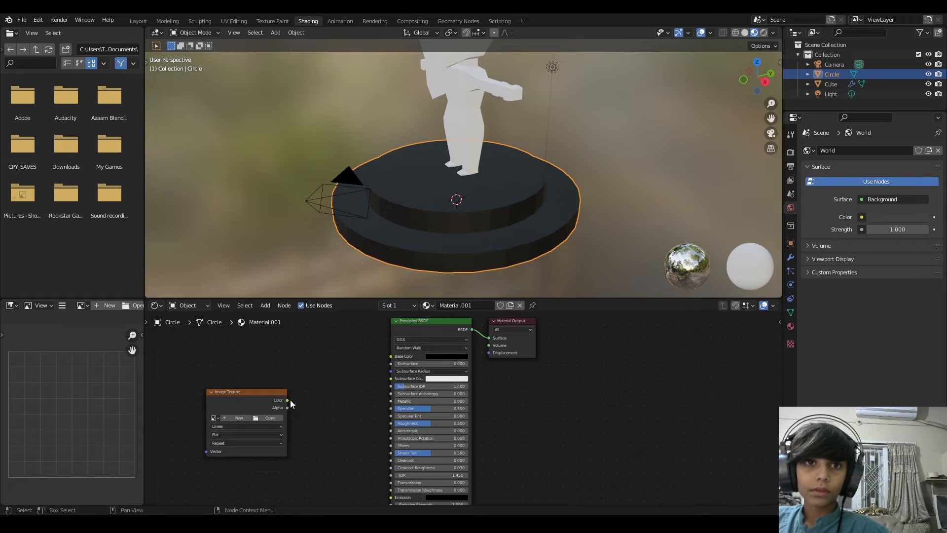
left_click_drag(286, 399, 390, 355)
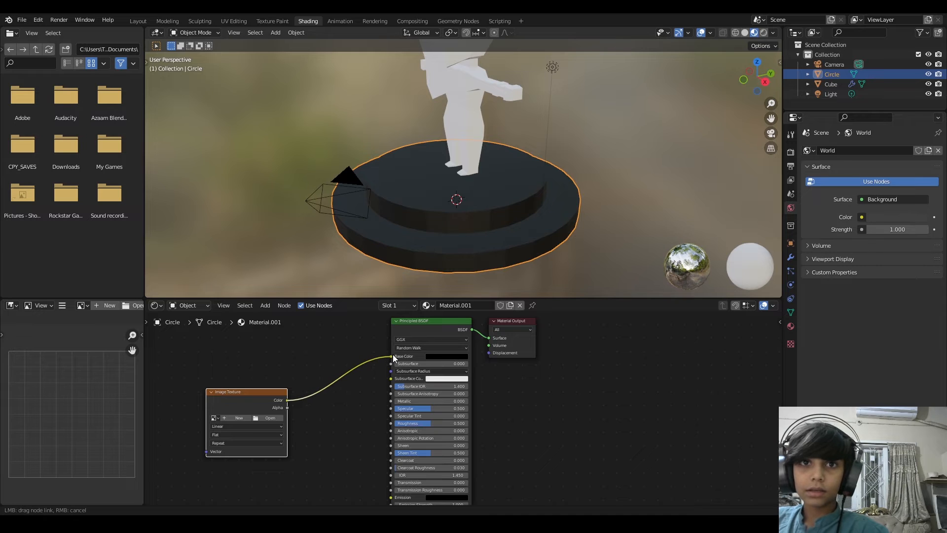
Step: Try linking the pedestal's Image Texture Alpha output to the Principled BSDF Tangent input
middle_click_drag(382, 394, 382, 315)
scroll(331, 329, "down", 1)
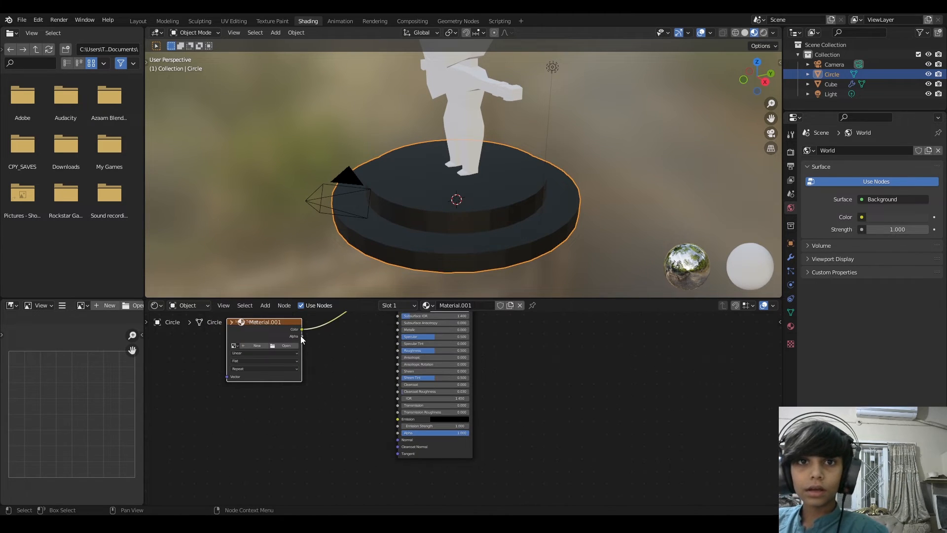
left_click_drag(302, 336, 395, 454)
scroll(358, 354, "down", 1)
scroll(379, 313, "down", 2)
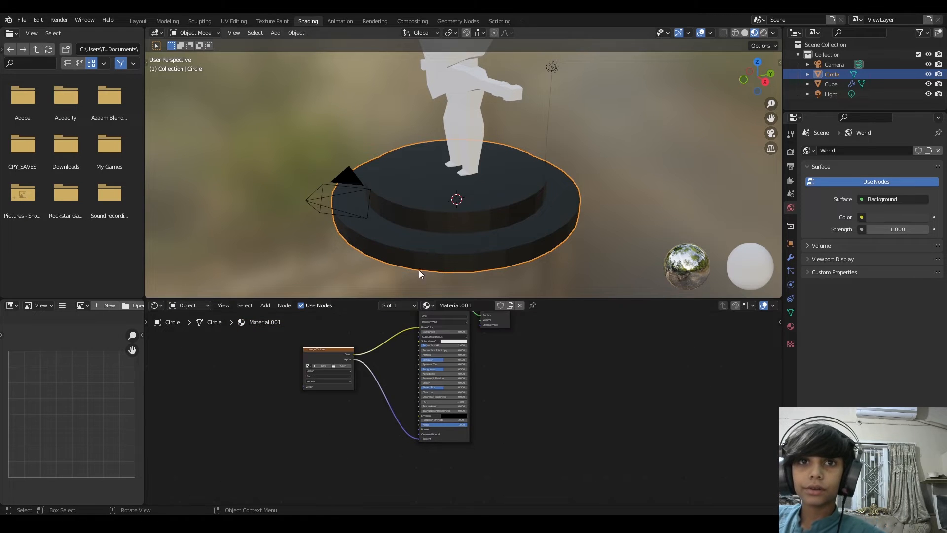
scroll(457, 186, "down", 2)
Step: Delete the Image Texture node from the pedestal's material
left_click(469, 127)
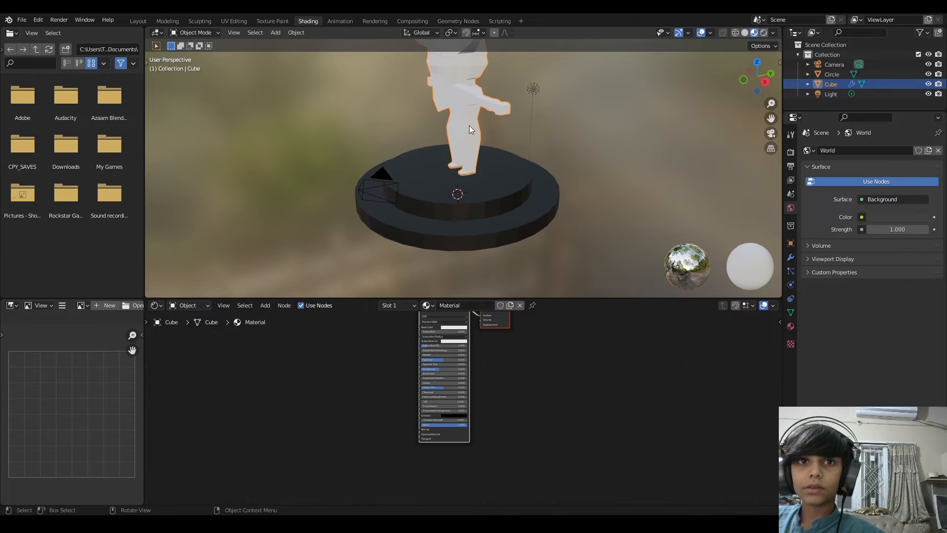
left_click(459, 223)
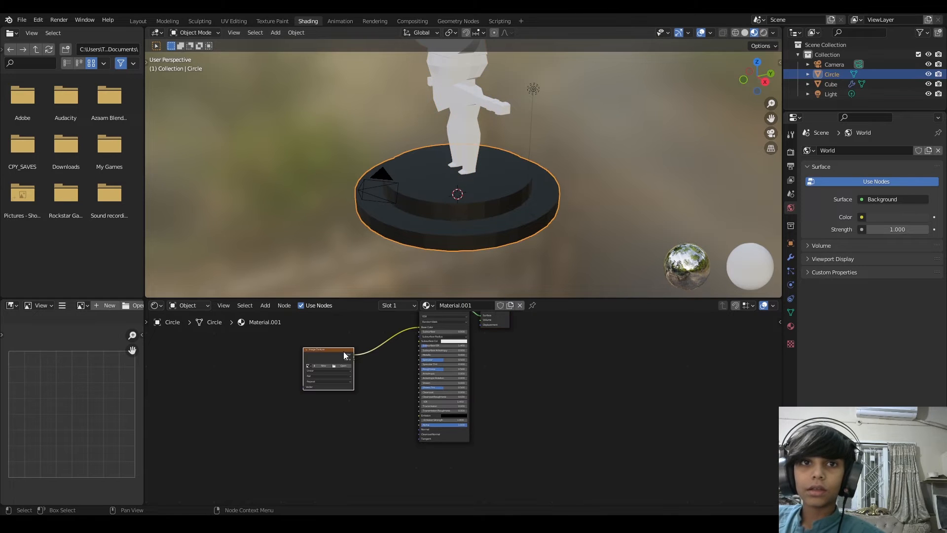
key("x")
Step: Add an Image Texture node to the character's material and link its Color output to Base Color
left_click(477, 137)
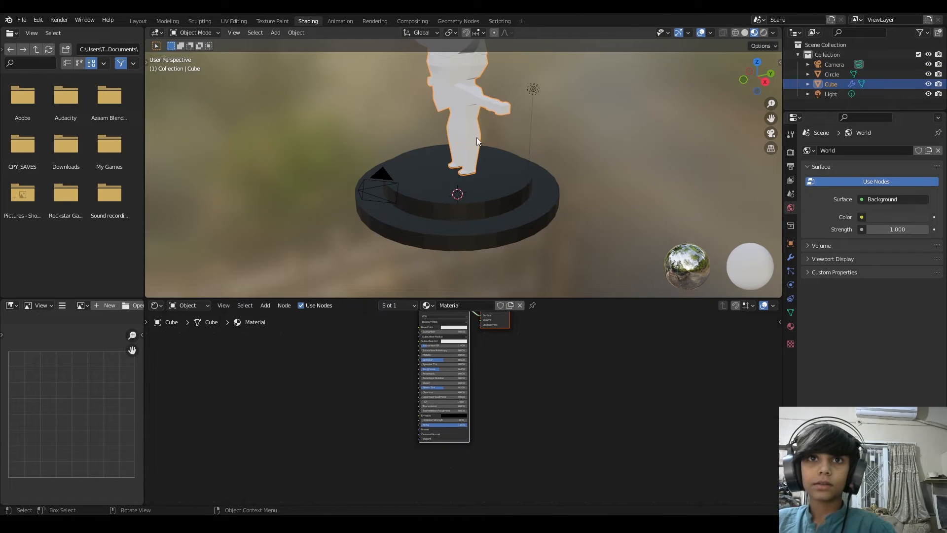
scroll(316, 429, "up", 3)
middle_click_drag(317, 429, 347, 395)
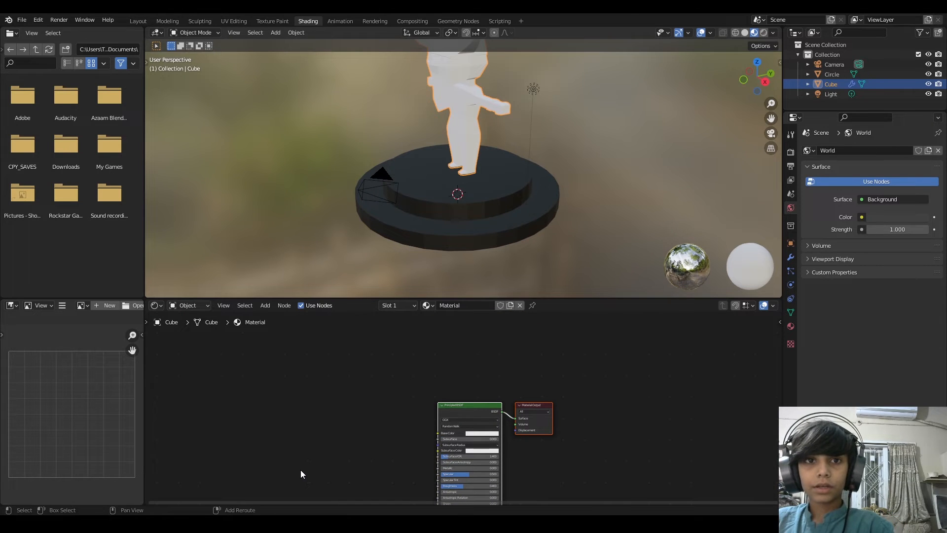
key("shift+a")
mouse_move(282, 444)
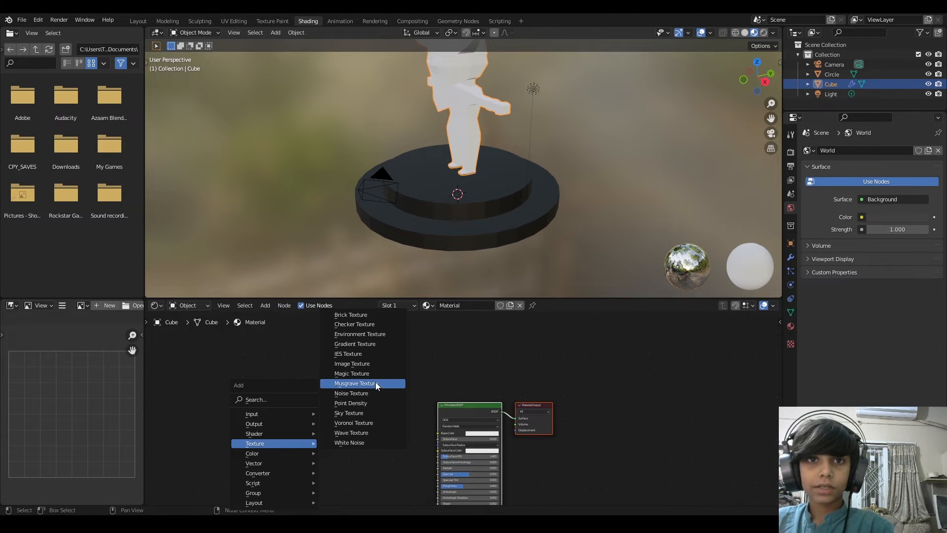
left_click(369, 365)
left_click(317, 440)
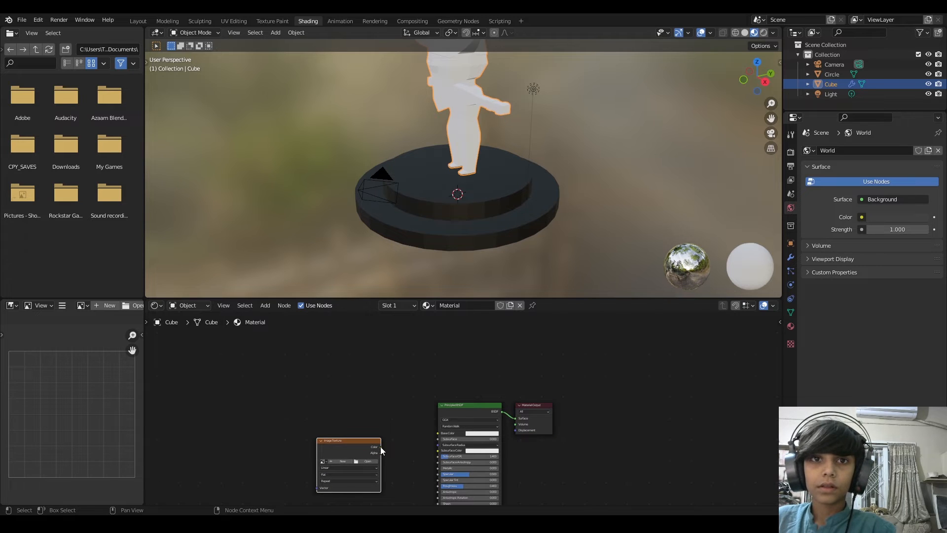
left_click_drag(381, 447, 438, 432)
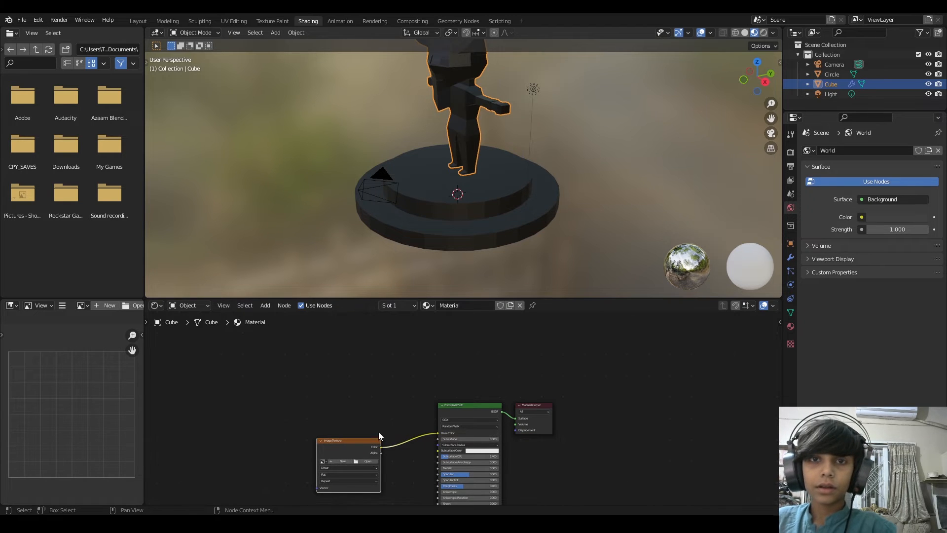
Step: Link the character's Image Texture Alpha output to the Principled BSDF Emission input
middle_click_drag(379, 433, 360, 291)
scroll(399, 425, "up", 2)
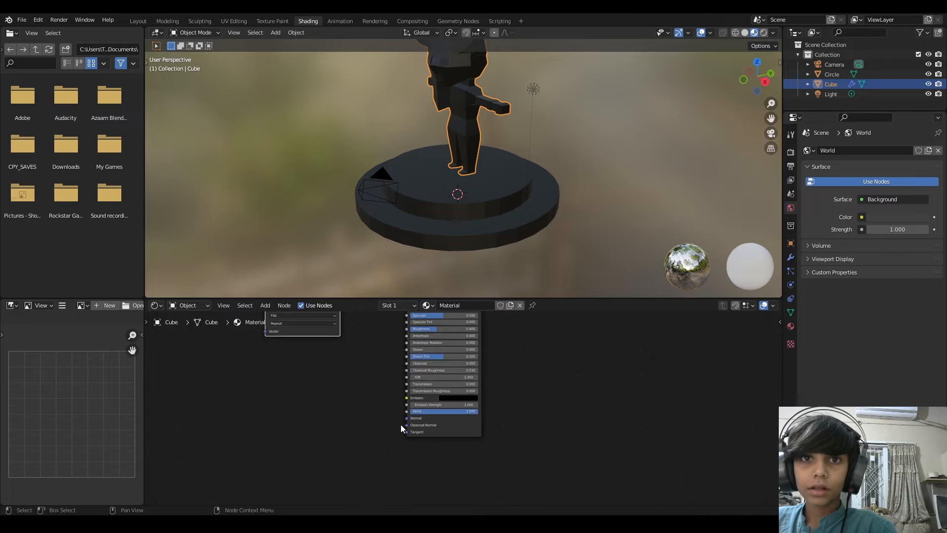
scroll(401, 424, "up", 1)
middle_click_drag(366, 328, 388, 381)
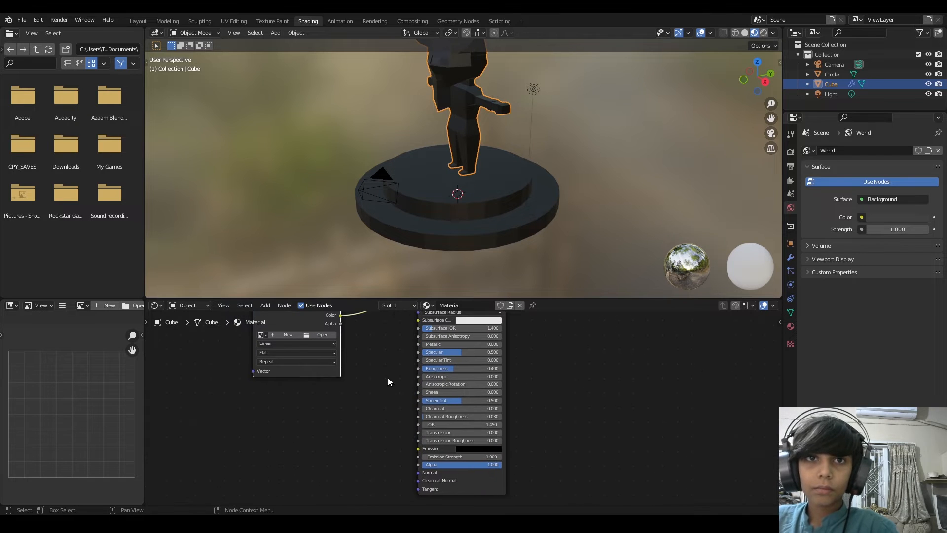
left_click_drag(341, 324, 416, 449)
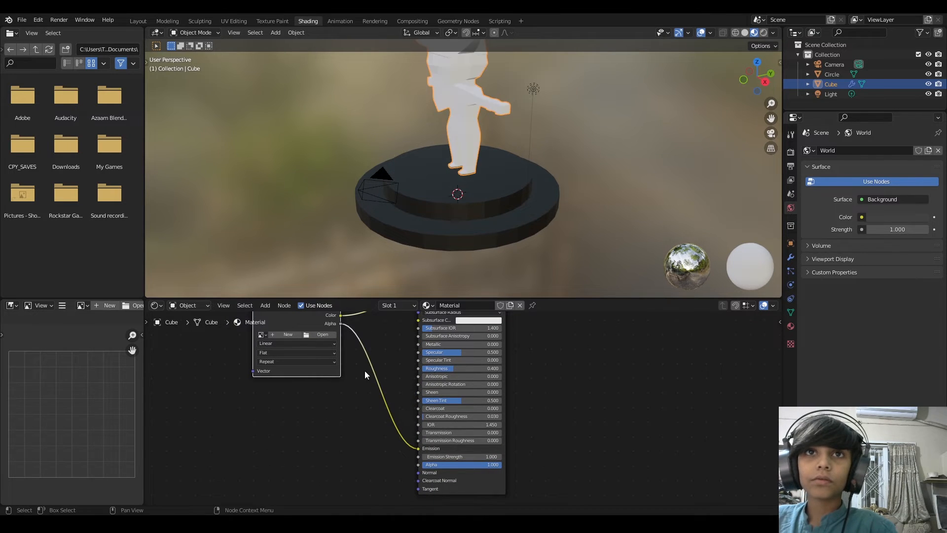
Step: Load ImphenziaPalette01 (1).png into the character's Image Texture node and set its interpolation to Closest
scroll(354, 363, "down", 1)
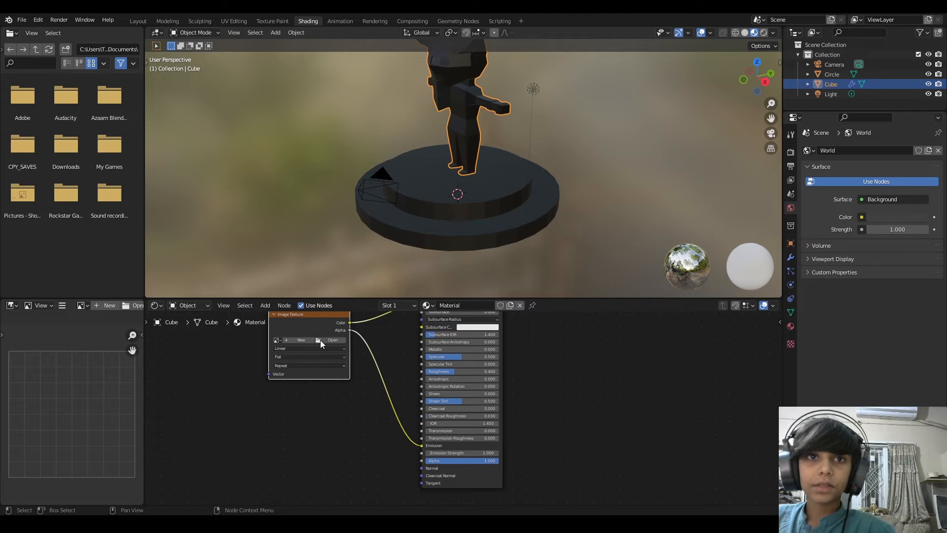
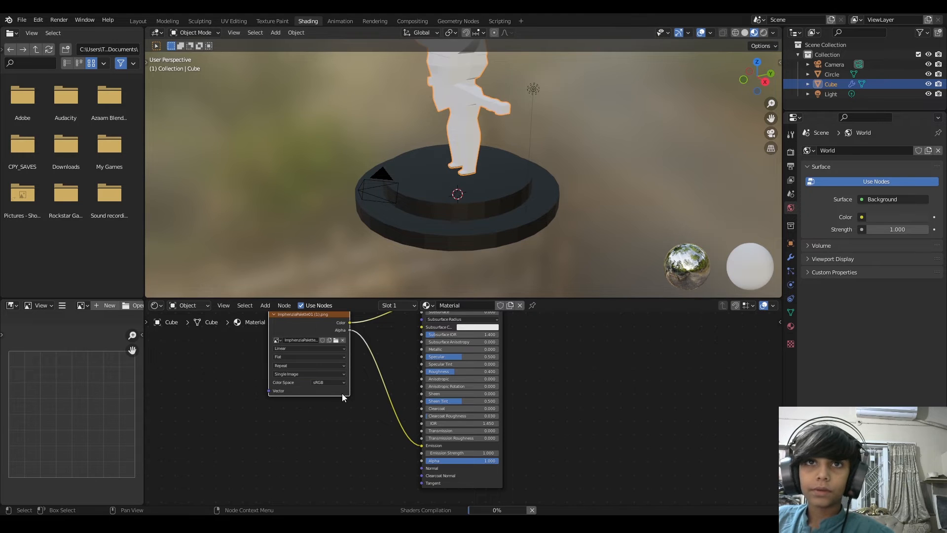
left_click(315, 349)
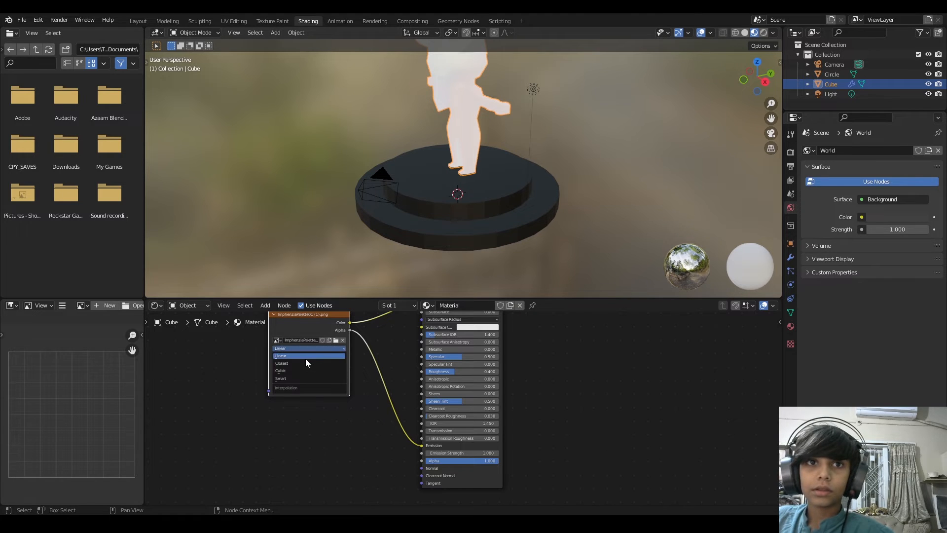
left_click(303, 363)
Step: Remove the link between the palette texture's Alpha output and the Principled BSDF Emission input
scroll(304, 363, "down", 1)
middle_click_drag(473, 192, 567, 217)
left_click_drag(425, 442, 407, 424)
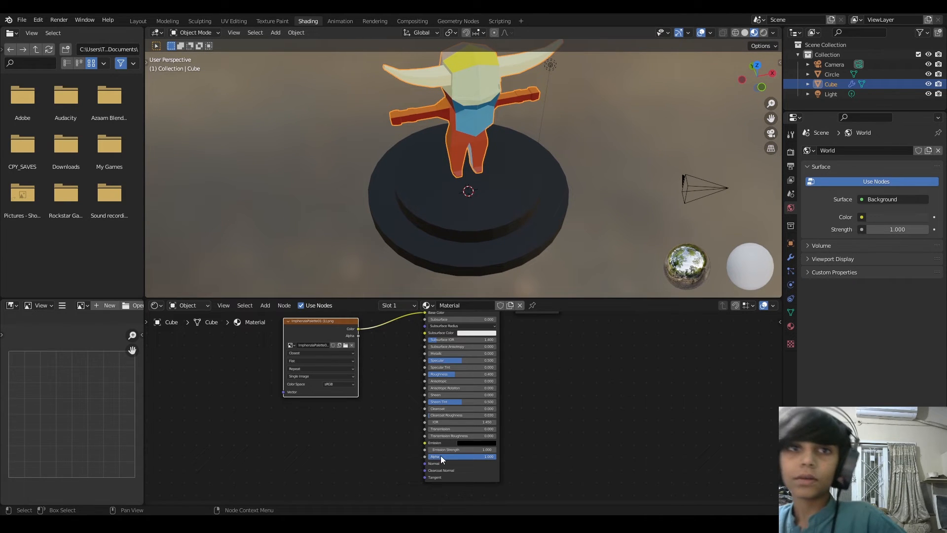
middle_click_drag(454, 223, 383, 182)
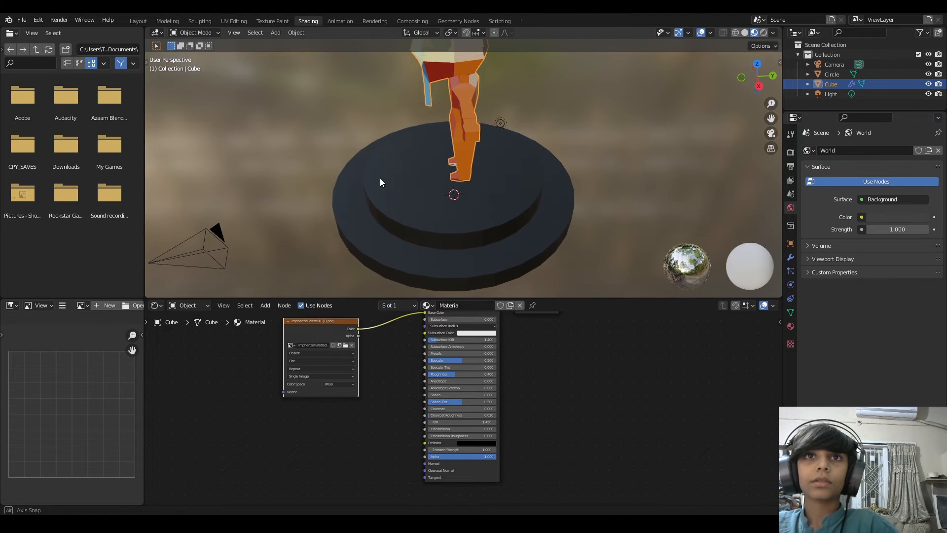
Step: Switch to the UV Editing workspace, narrow the UV editor to enlarge the 3D viewport, and frame the UV origin
left_click(241, 23)
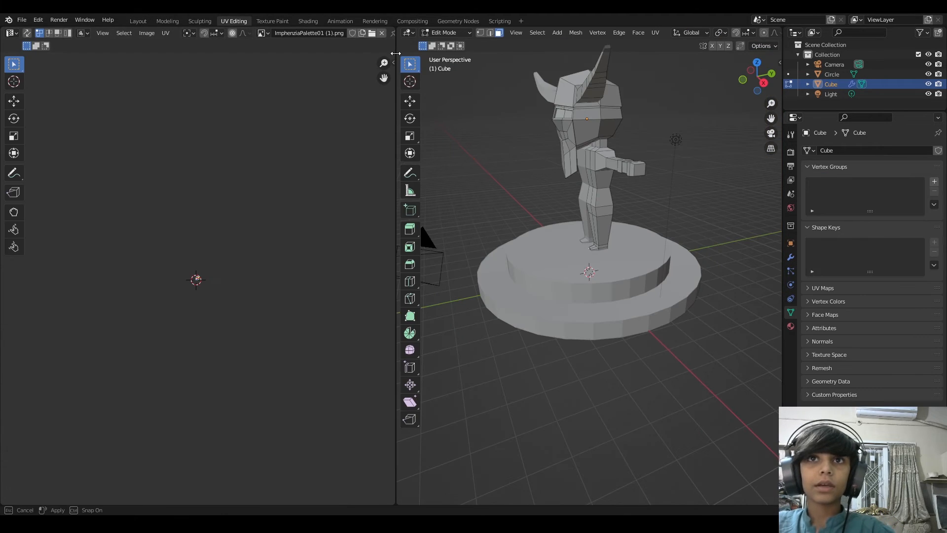
left_click_drag(397, 60, 230, 65)
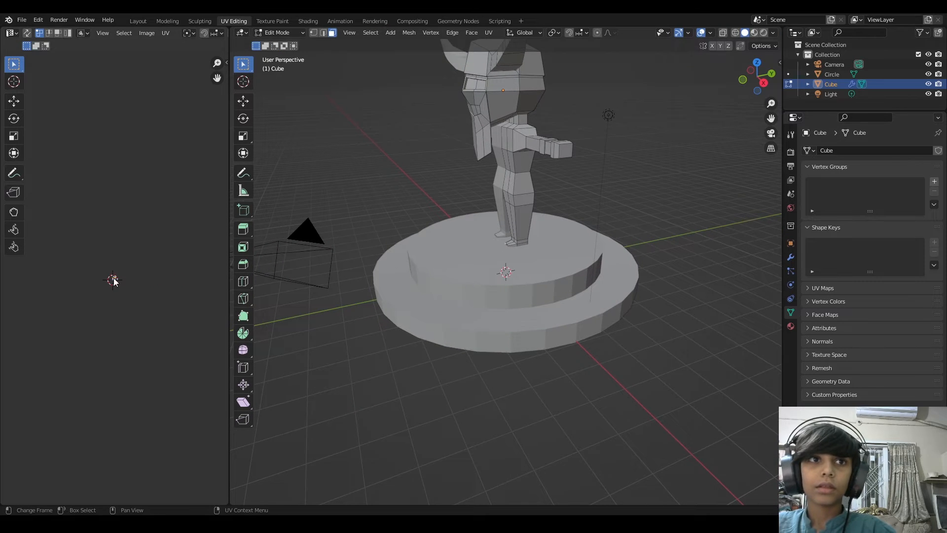
scroll(113, 289, "up", 12)
Step: Select the whole character mesh and scale all its UVs to 0 so they collapse to one point
key("l")
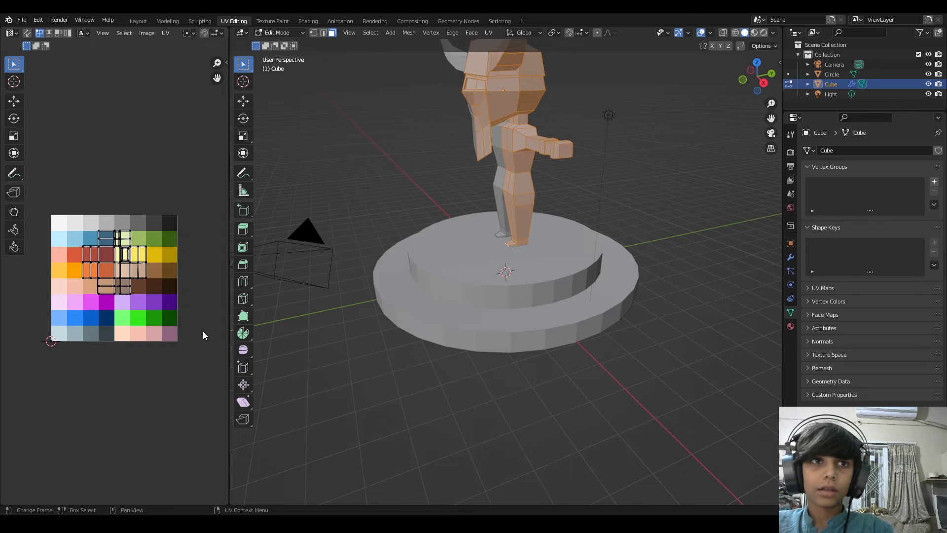
key("a")
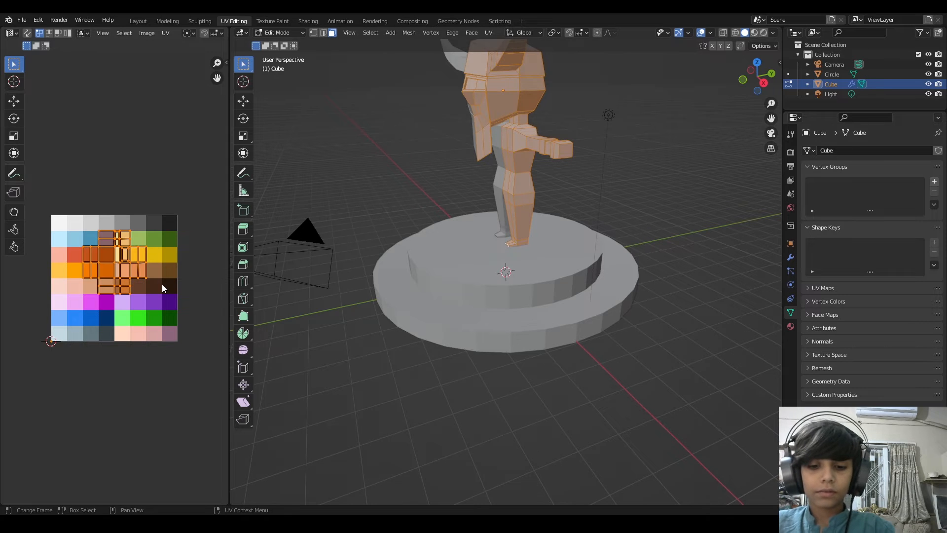
key("s")
key("0")
key("Return")
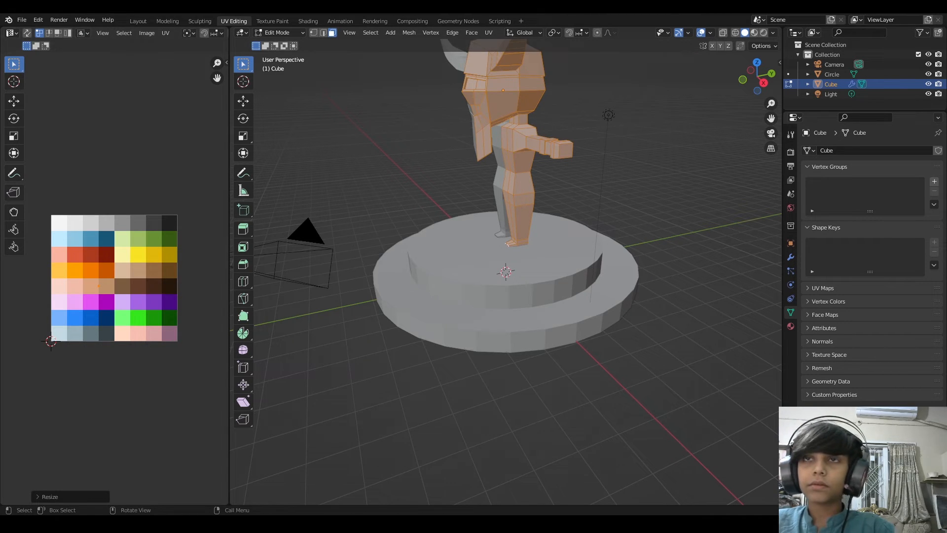
Step: Set the solid viewport's colour mode to Texture and move the character's collapsed UVs onto the peach skin swatch
left_click(773, 33)
left_click(805, 166)
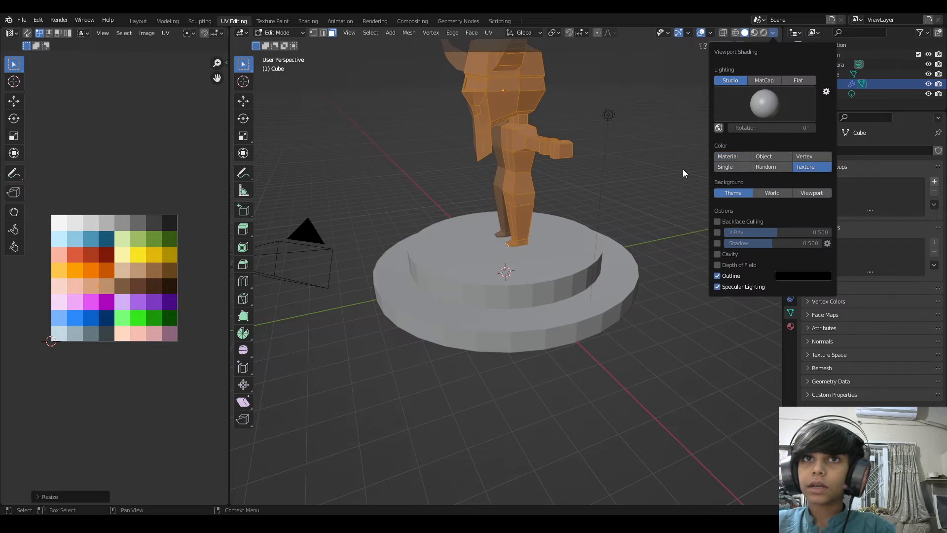
middle_click_drag(502, 213, 525, 217)
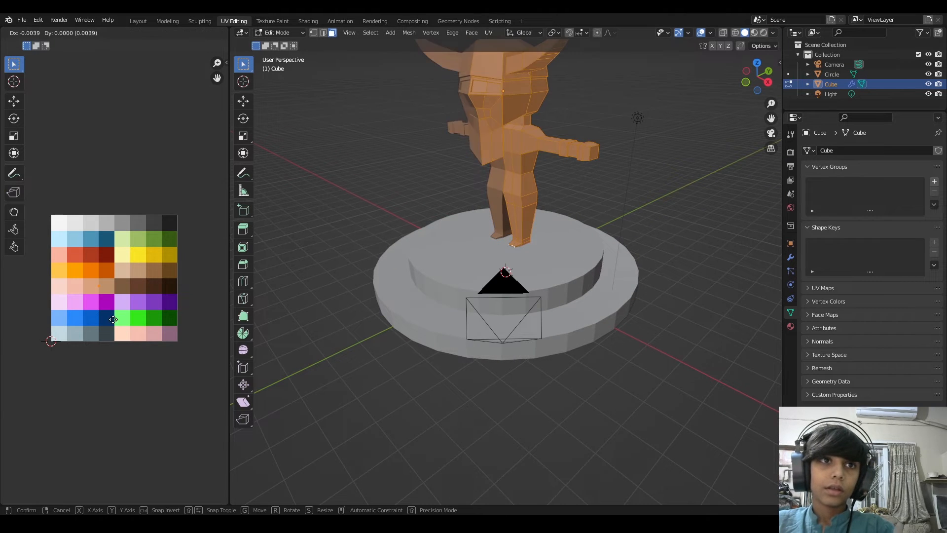
key("Tab")
middle_click_drag(312, 270, 382, 266)
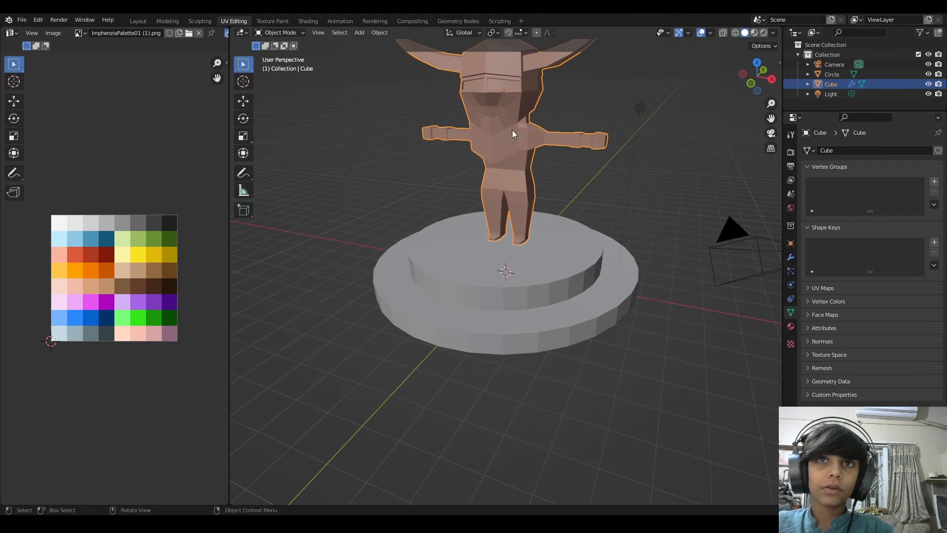
Step: Select the faces on top of the character's shoulder and across the upper back in Edit Mode
key("Tab")
scroll(497, 139, "up", 1)
left_click(535, 107, "alt")
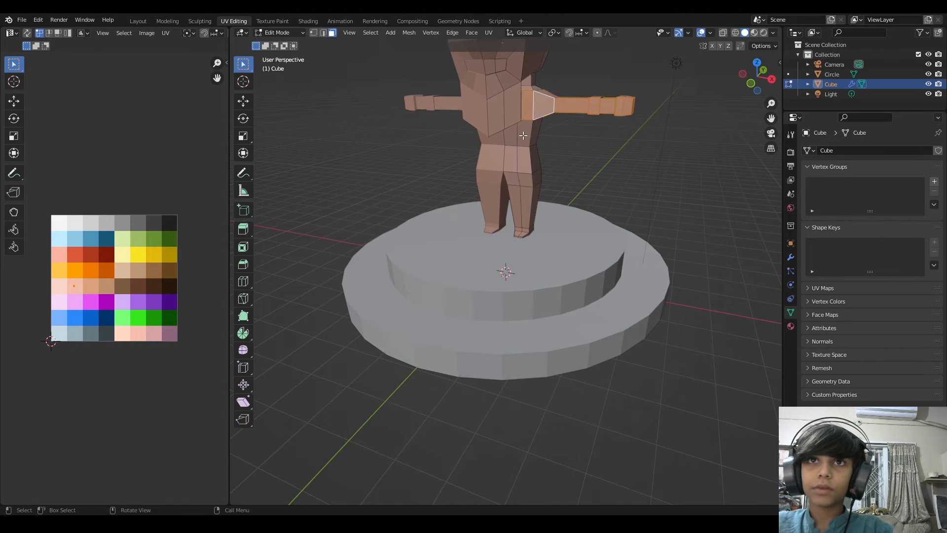
middle_click_drag(535, 107, 490, 150)
left_click(528, 125, "alt")
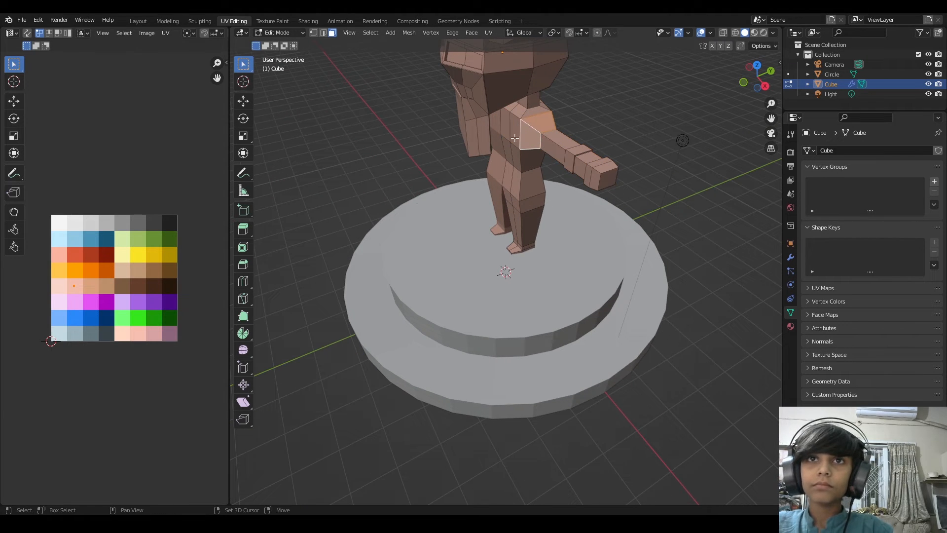
middle_click_drag(516, 122, 518, 149)
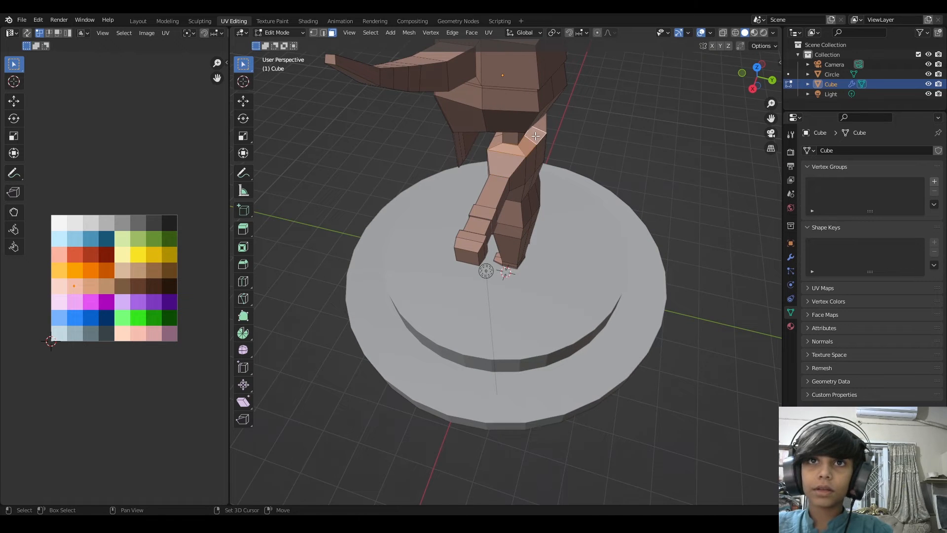
Step: Try extruding the selected shoulder and upper-back faces slightly and shifting them along the Z axis
key("e")
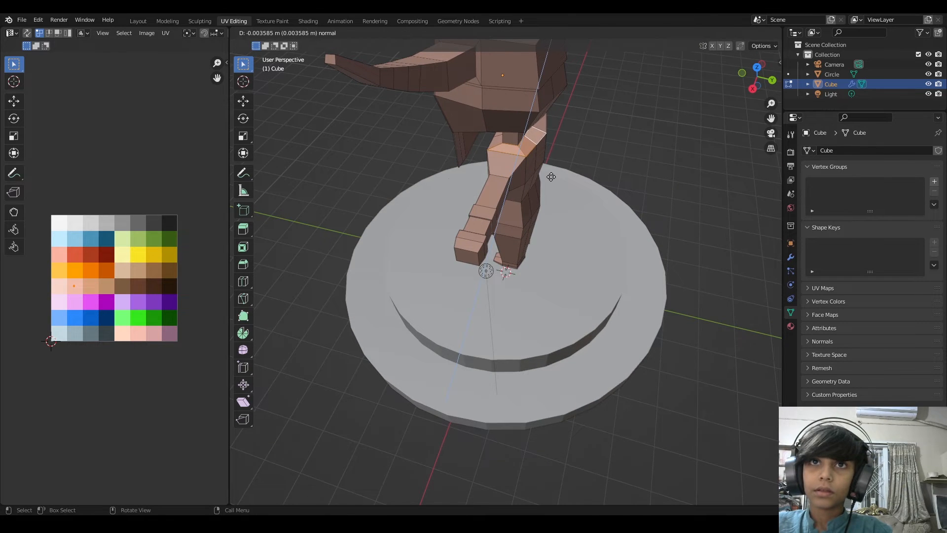
left_click(551, 176)
scroll(537, 165, "up", 3)
middle_click_drag(534, 163, 463, 176)
scroll(462, 176, "down", 2)
key("g")
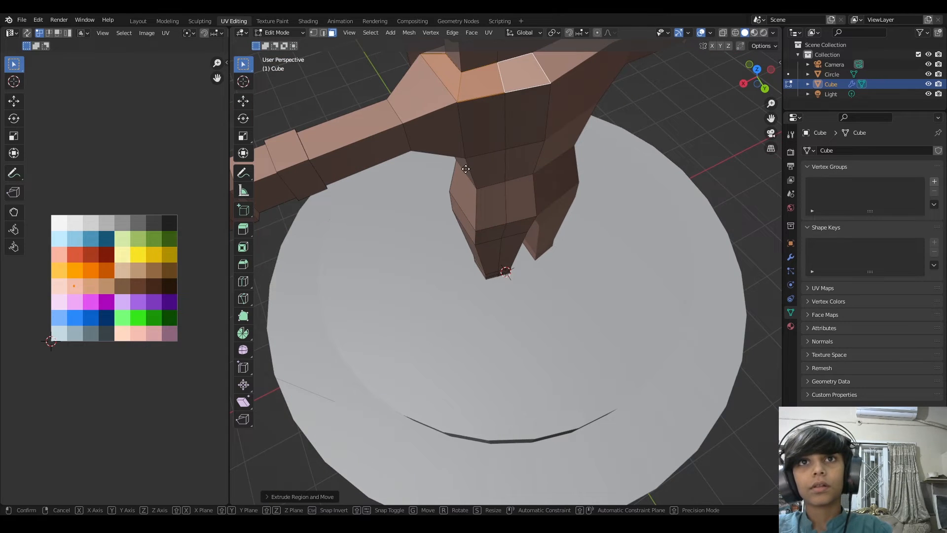
key("z")
left_click(466, 167)
Step: Try extruding the thin rear rim faces backward and down behind the body as a cape in the right view
left_click(485, 98)
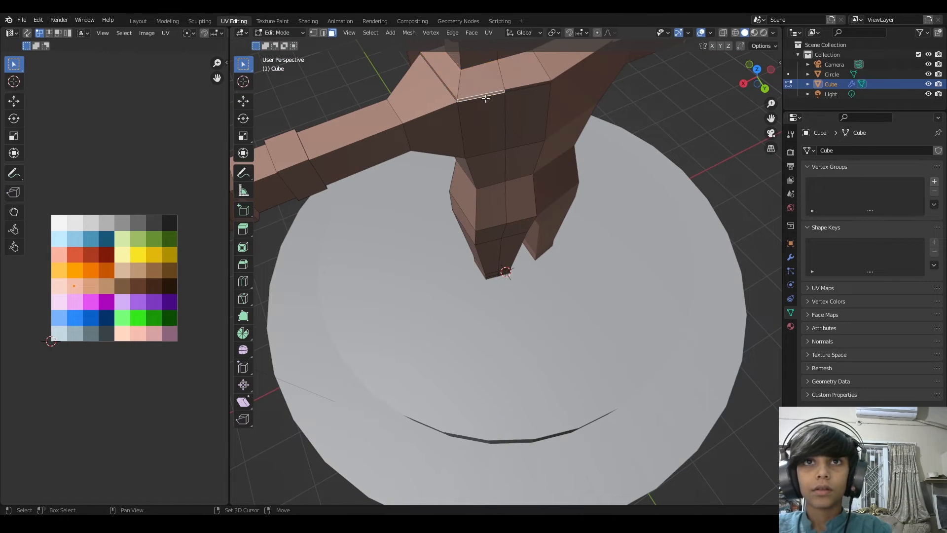
left_click(513, 90, "shift")
left_click(743, 83)
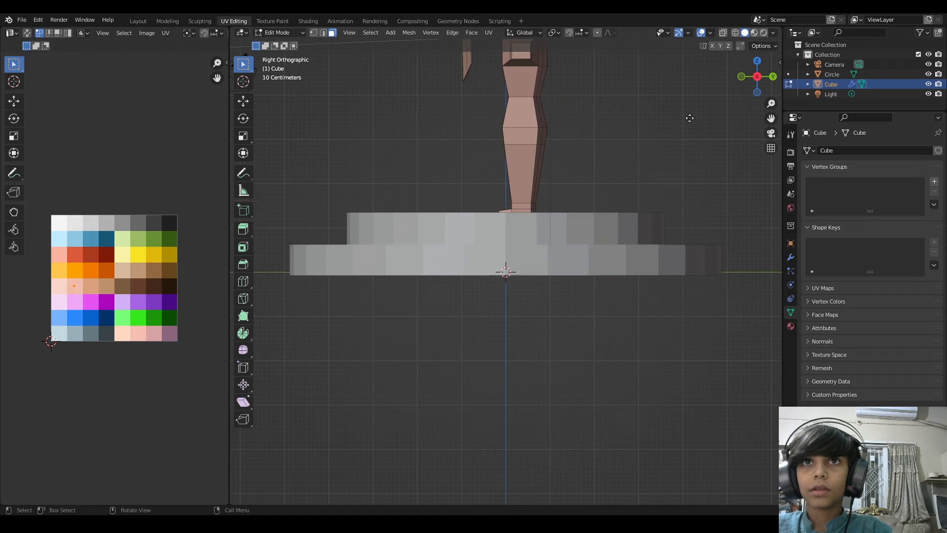
key("e")
left_click(695, 122)
scroll(695, 135, "down", 2)
key("e")
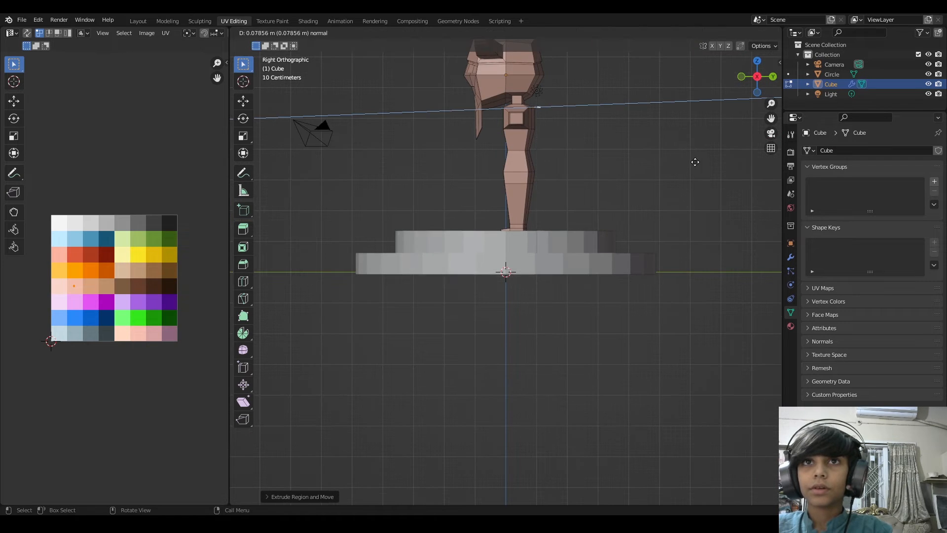
left_click(718, 167)
key("g")
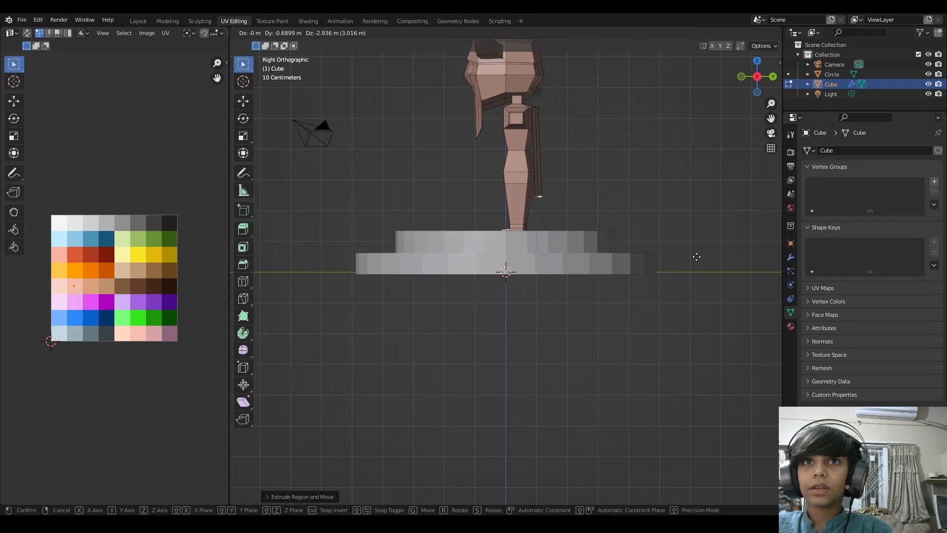
key("Escape")
middle_click_drag(698, 253, 656, 236)
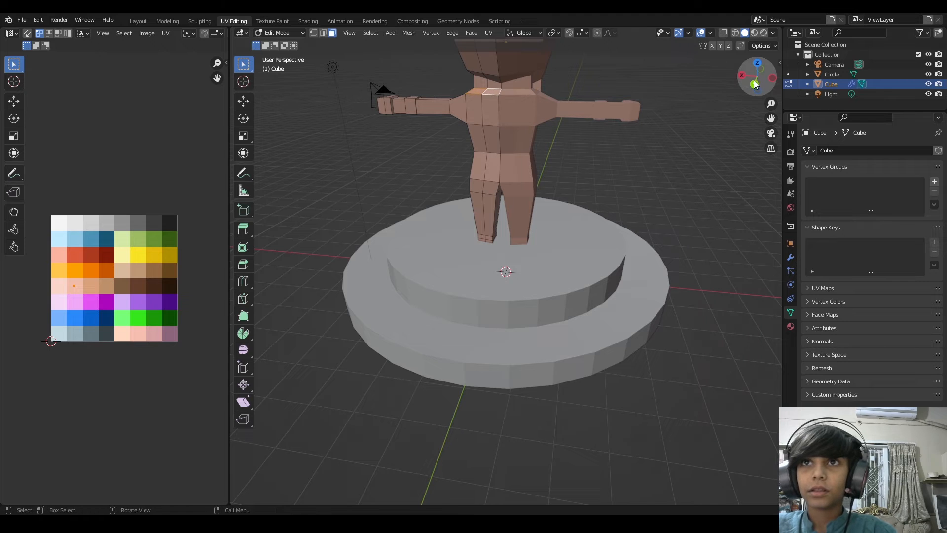
Step: Enable Clipping on the character's Mirror modifier
left_click(790, 257)
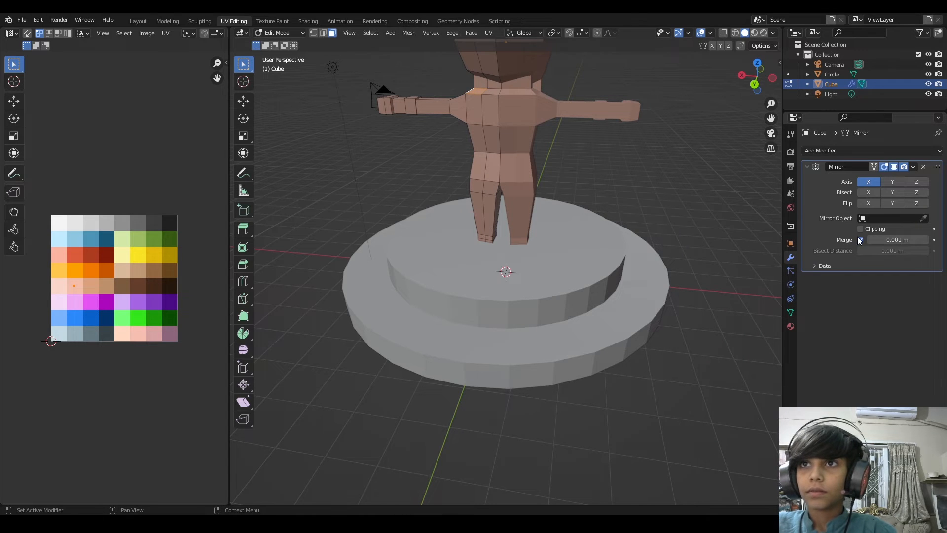
key("e")
right_click(481, 184)
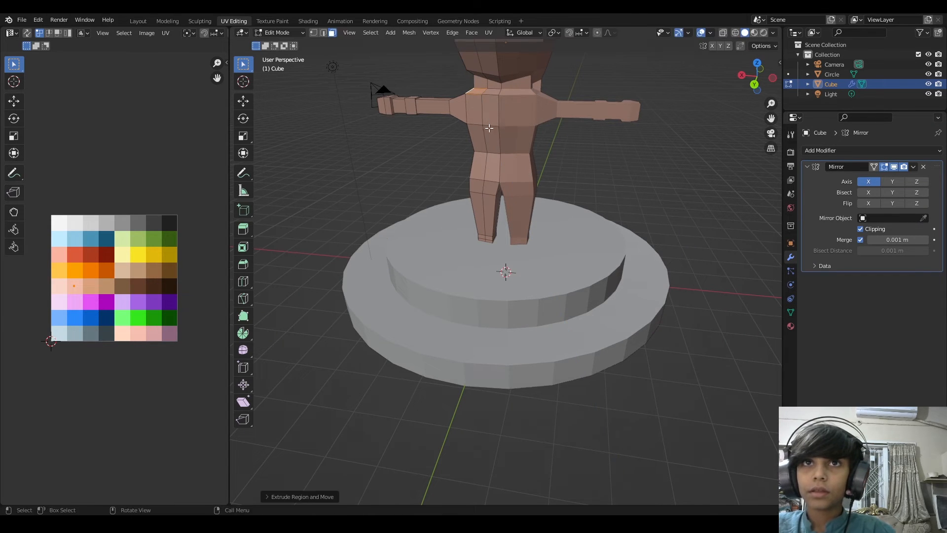
Step: Extrude the selected shoulder and upper-back faces about 0.044 m along their normals in the right view
middle_click_drag(488, 92, 505, 170)
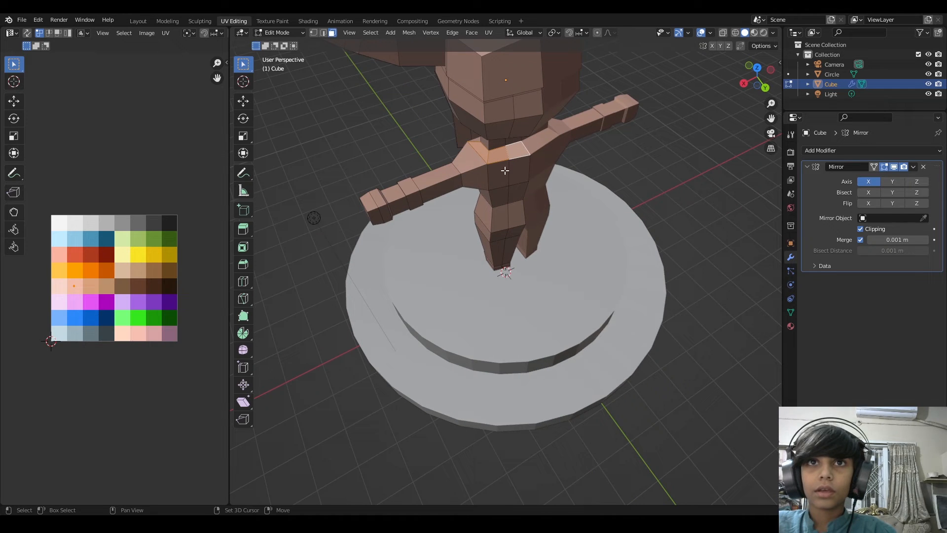
left_click(744, 83)
key("e")
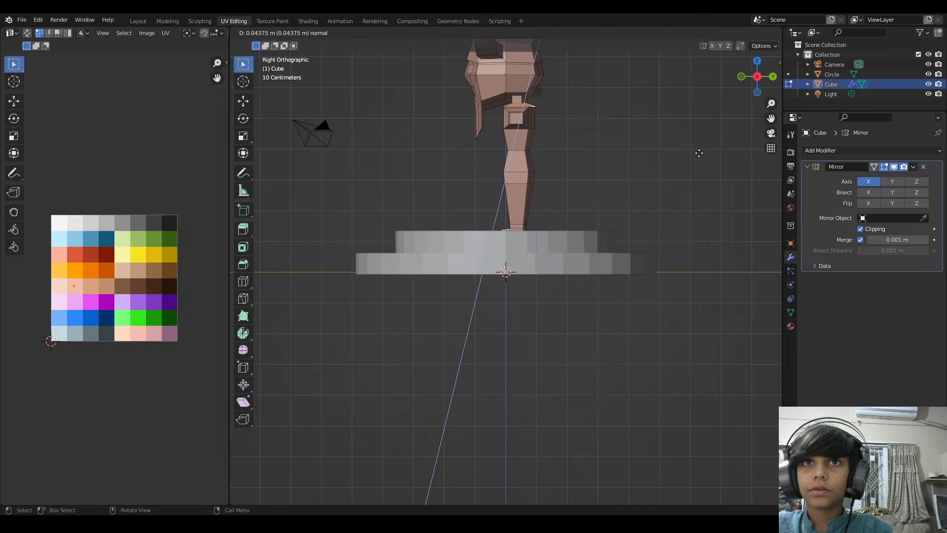
left_click(699, 153)
Step: Extrude the raised rim's thin rear faces backward and pull them down behind the legs to form a cape
middle_click_drag(676, 215, 617, 257)
scroll(575, 290, "up", 5)
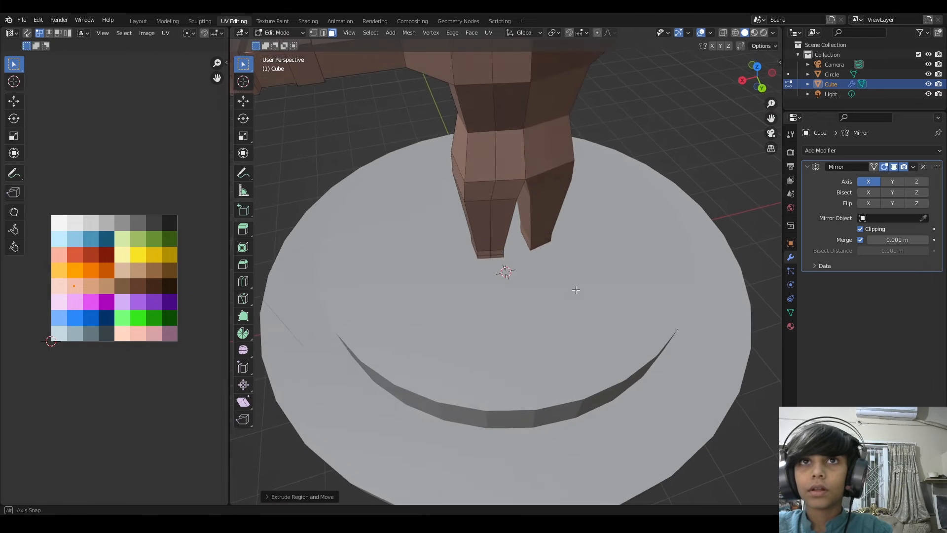
middle_click_drag(576, 290, 472, 123)
left_click(475, 113)
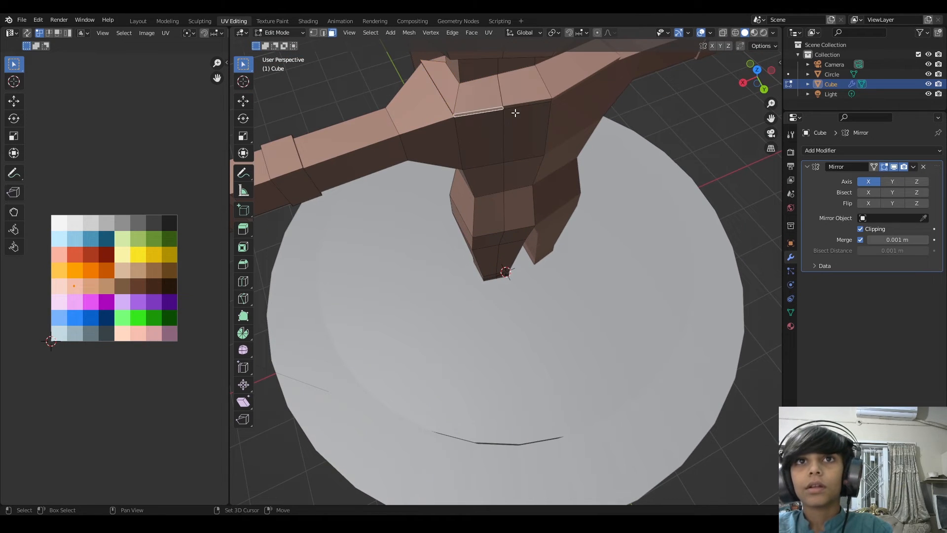
left_click(744, 83)
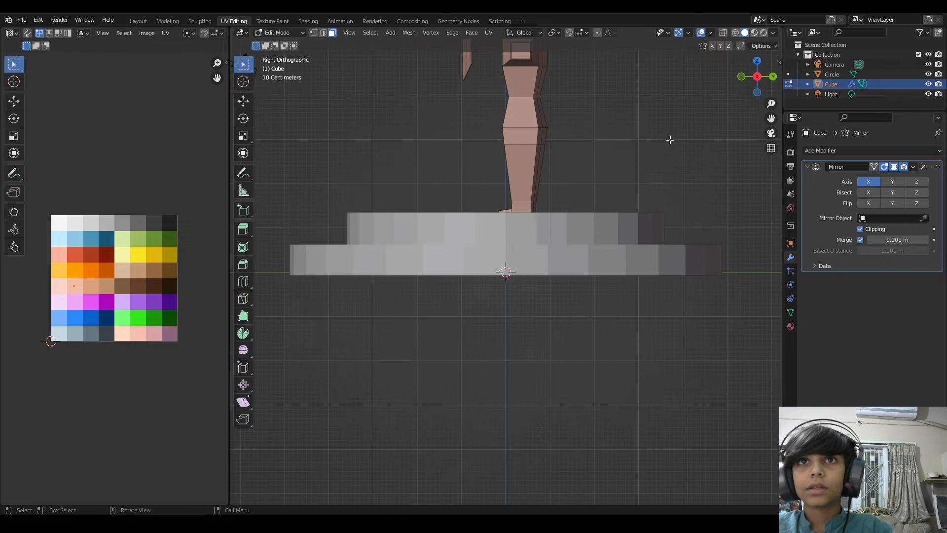
scroll(671, 143, "down", 2)
key("e")
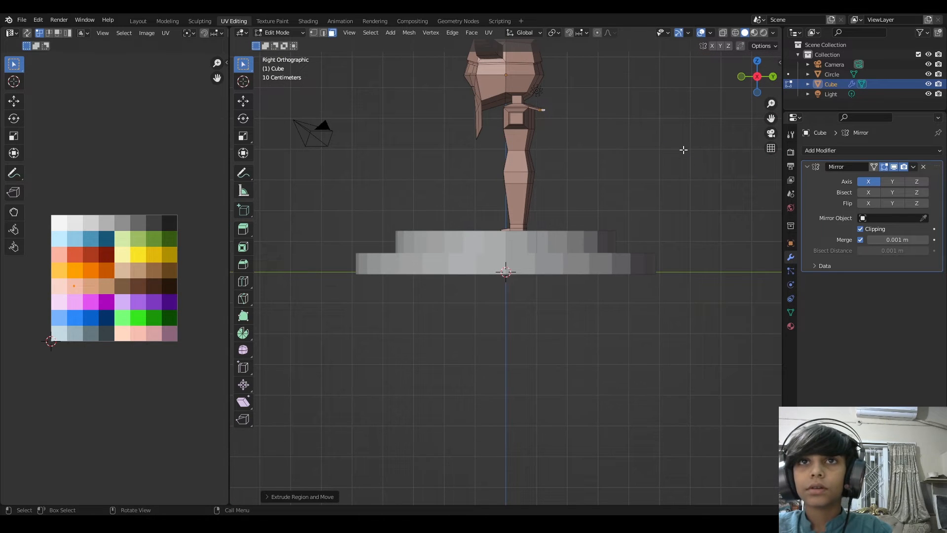
key("g")
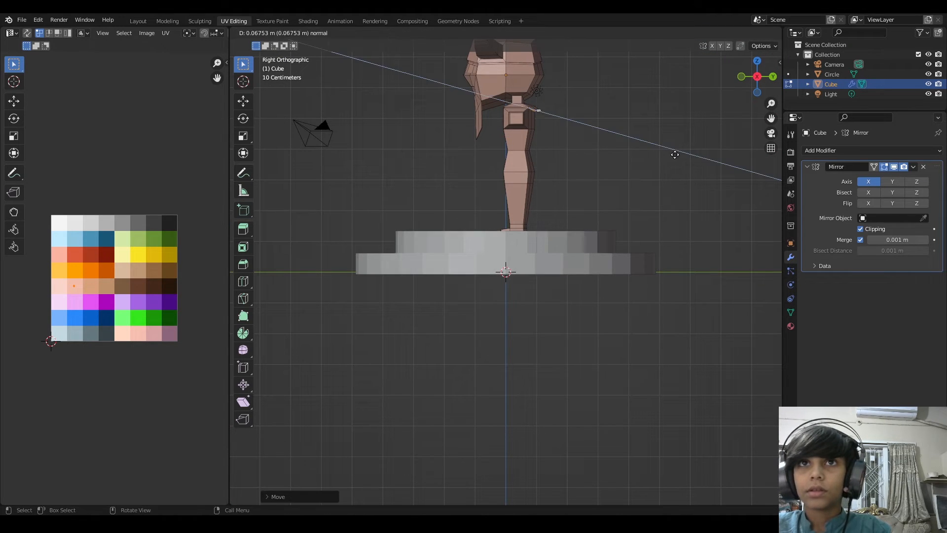
left_click(672, 252)
middle_click_drag(672, 252, 558, 226)
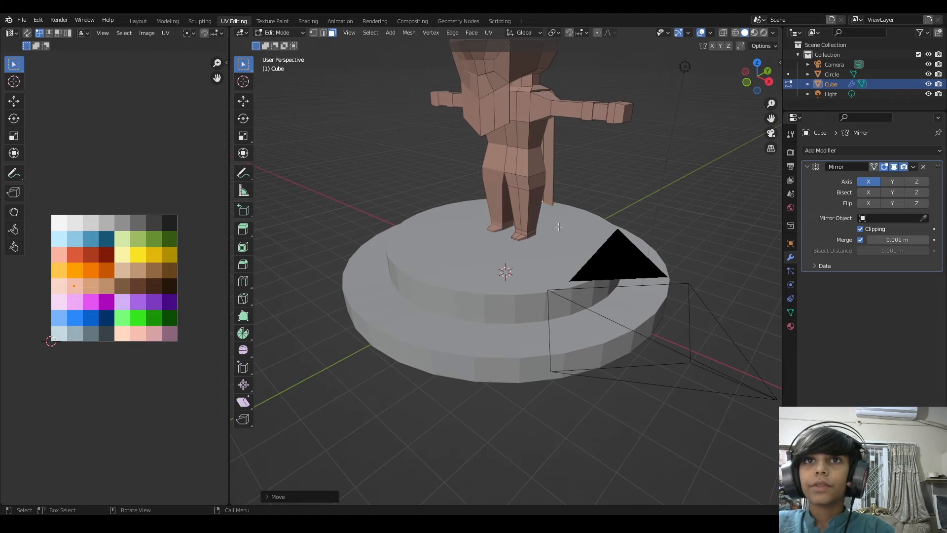
Step: Select the torso and hip faces of the body and colour them with the palette's dark grey swatch
left_click(539, 109)
left_click(521, 113, "shift")
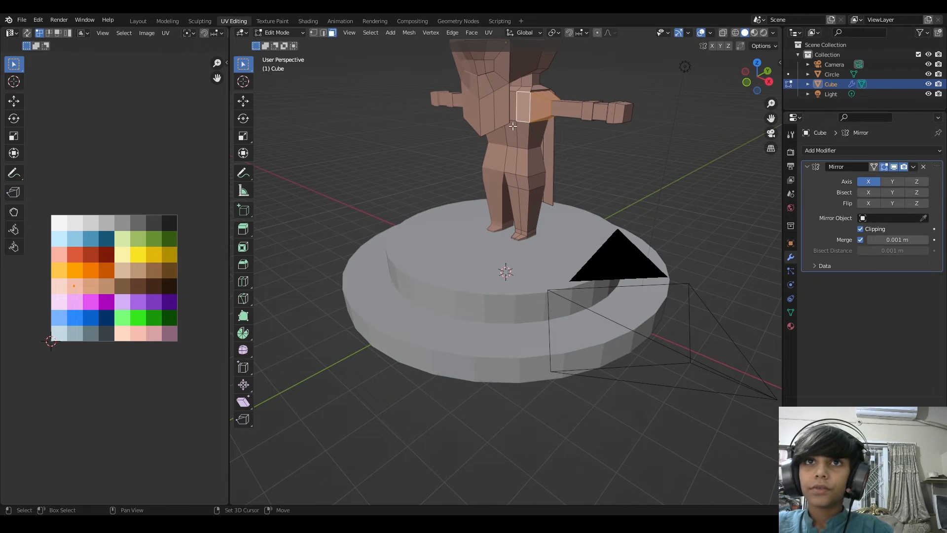
left_click(514, 110, "shift")
left_click(516, 138, "shift")
left_click(530, 139, "shift")
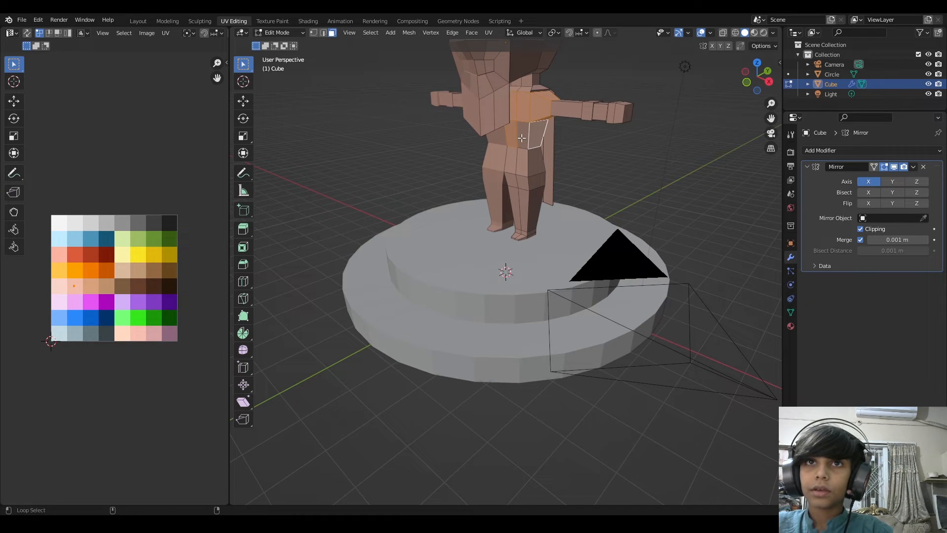
left_click(523, 137, "alt+shift")
left_click(529, 138, "alt+shift")
middle_click_drag(528, 159, 476, 149)
left_click(512, 173, "alt+shift")
scroll(463, 166, "up", 1)
left_click(523, 90, "alt+shift")
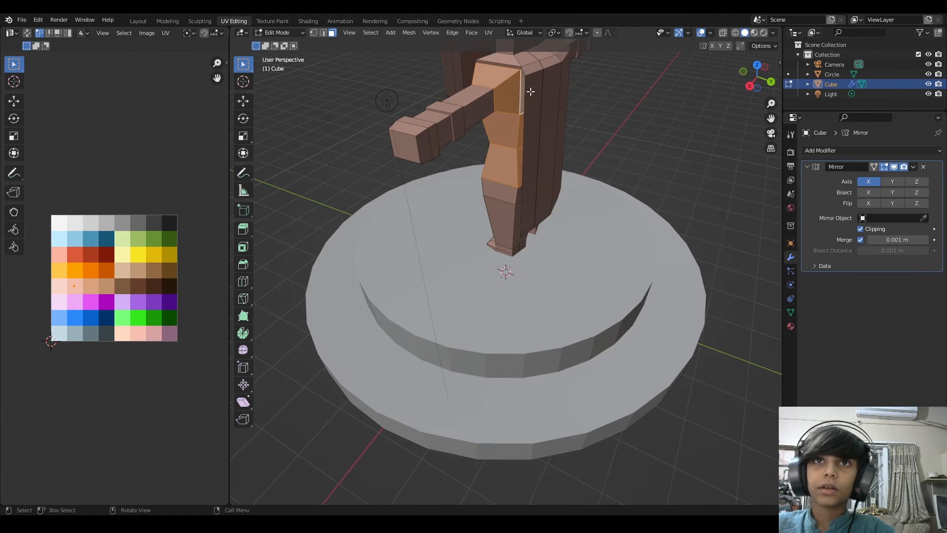
middle_click_drag(528, 89, 322, 209)
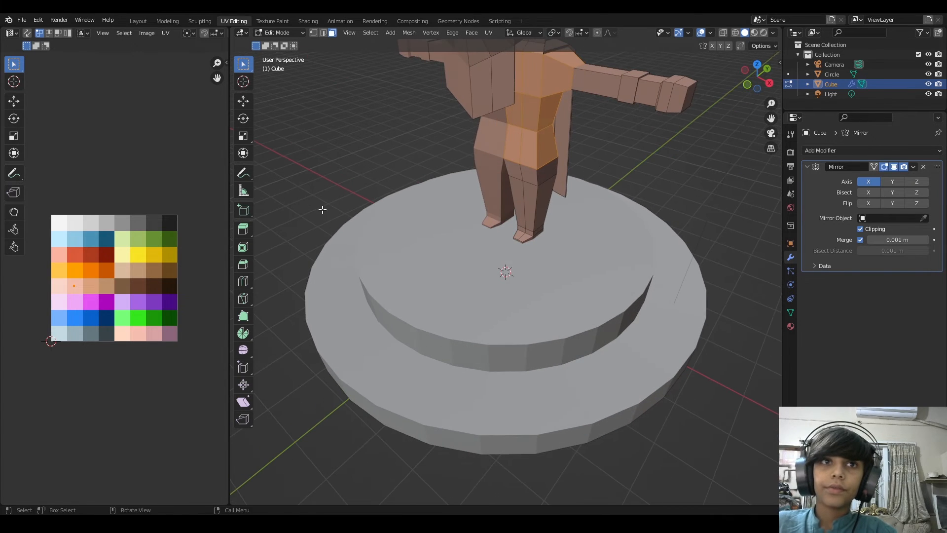
key("g")
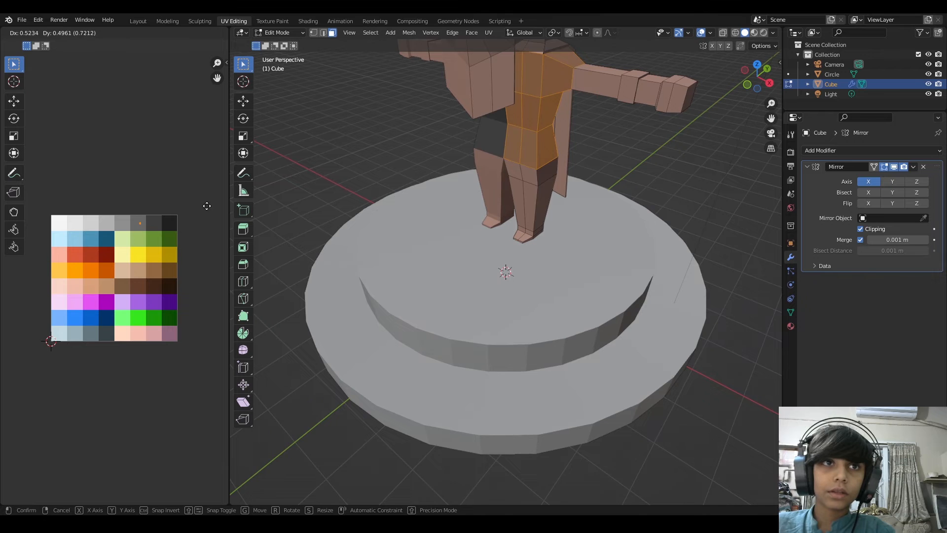
left_click(202, 205)
key("Tab")
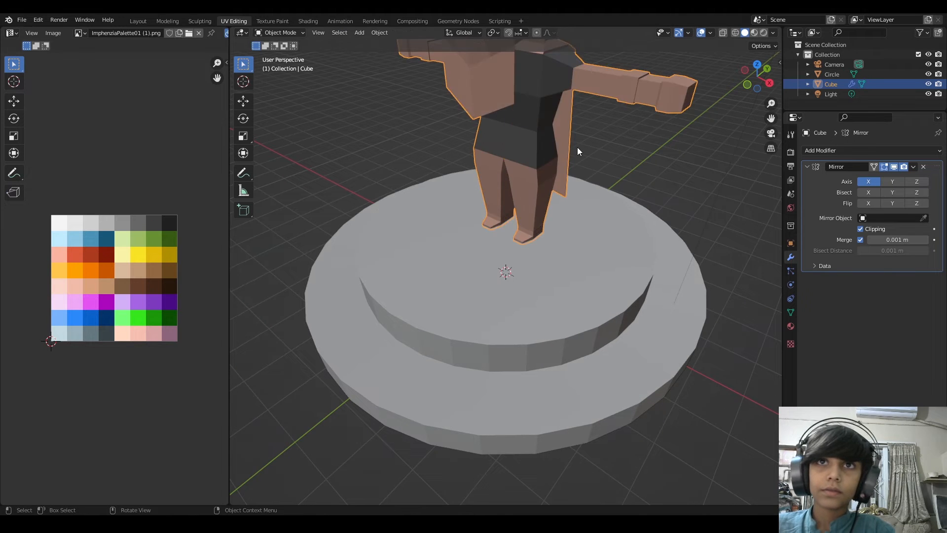
Step: Try a lighter grey on the torso and hip faces and return them to the dark grey swatch
middle_click_drag(577, 147, 546, 188)
key("Tab")
key("g")
left_click(155, 249)
key("Tab")
key("Tab")
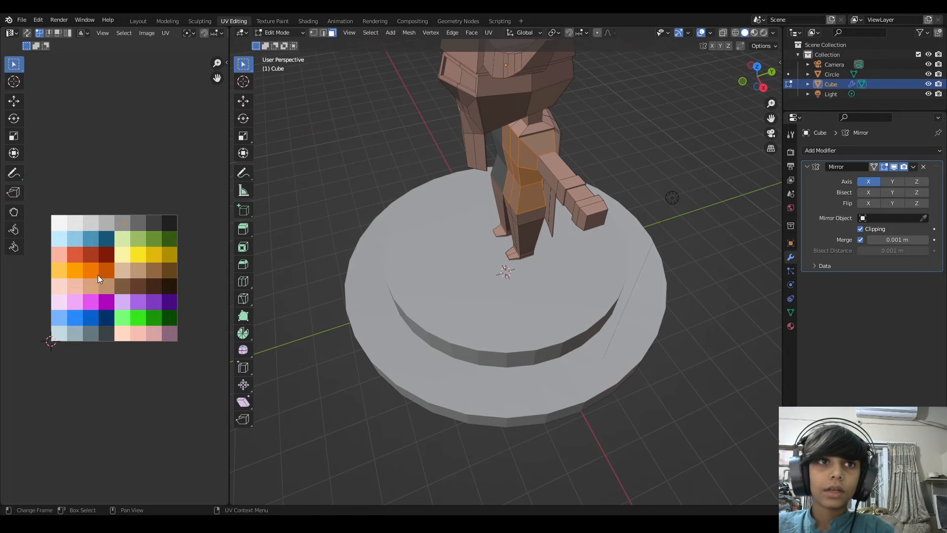
key("g")
left_click(116, 272)
key("Tab")
key("Tab")
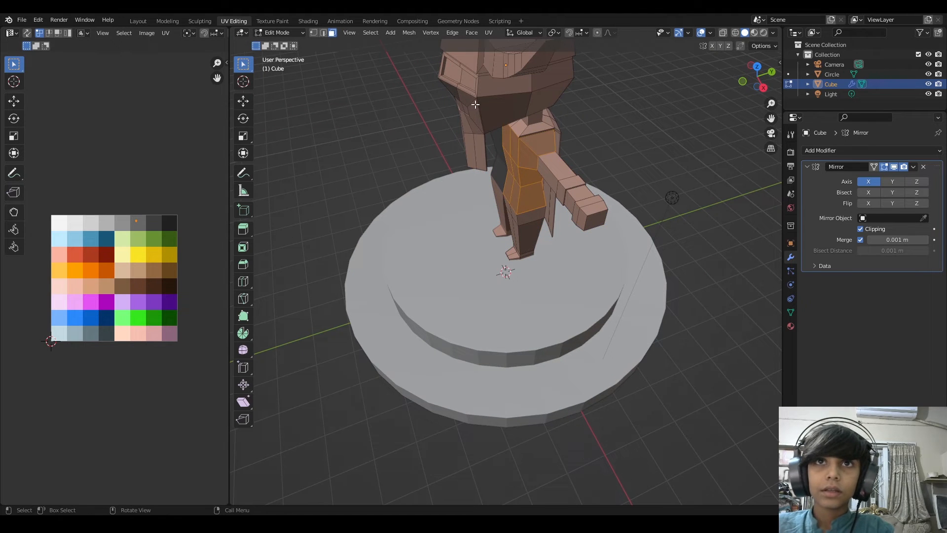
Step: Select the beard-like faces hanging from the lower front of the head and colour them dark grey from the palette
middle_click_drag(475, 104, 523, 172)
left_click(518, 100, "shift")
left_click(538, 102, "shift")
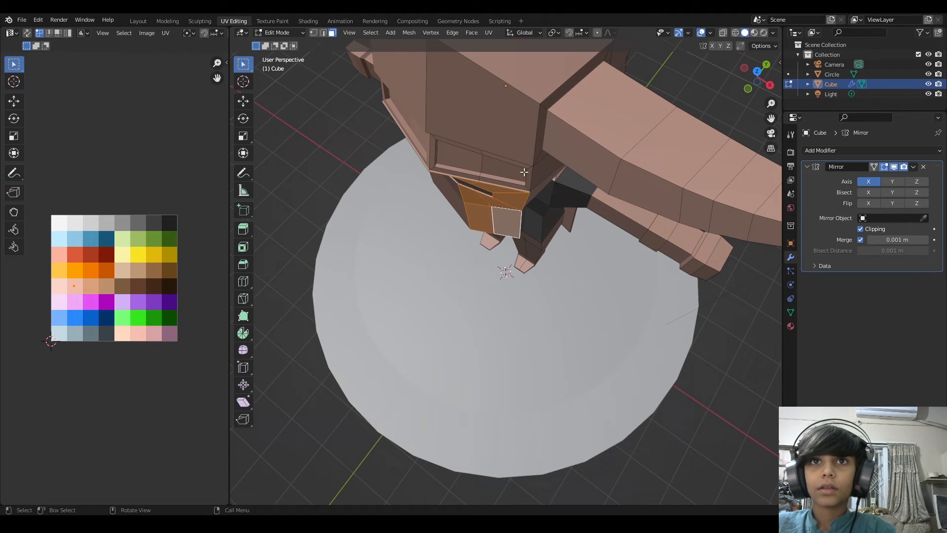
scroll(529, 194, "up", 2)
right_click(528, 196)
scroll(627, 165, "up", 3)
left_click_drag(629, 164, 609, 175, "alt")
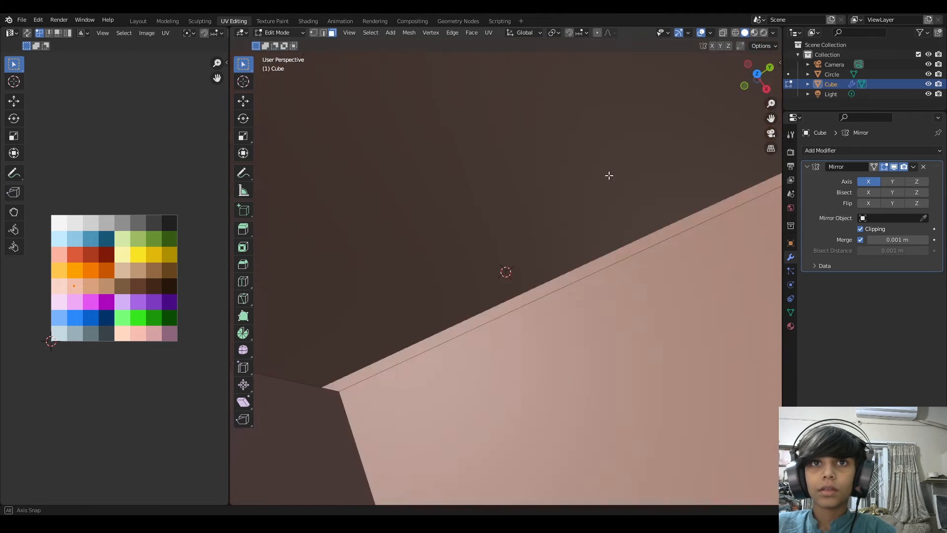
scroll(610, 174, "down", 3)
left_click(400, 253, "alt")
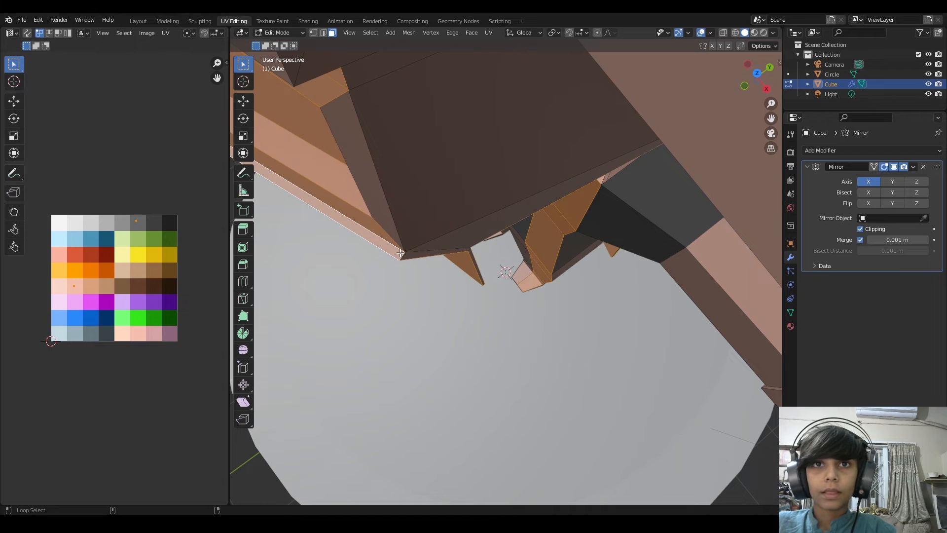
key("z")
key("ctrl+z")
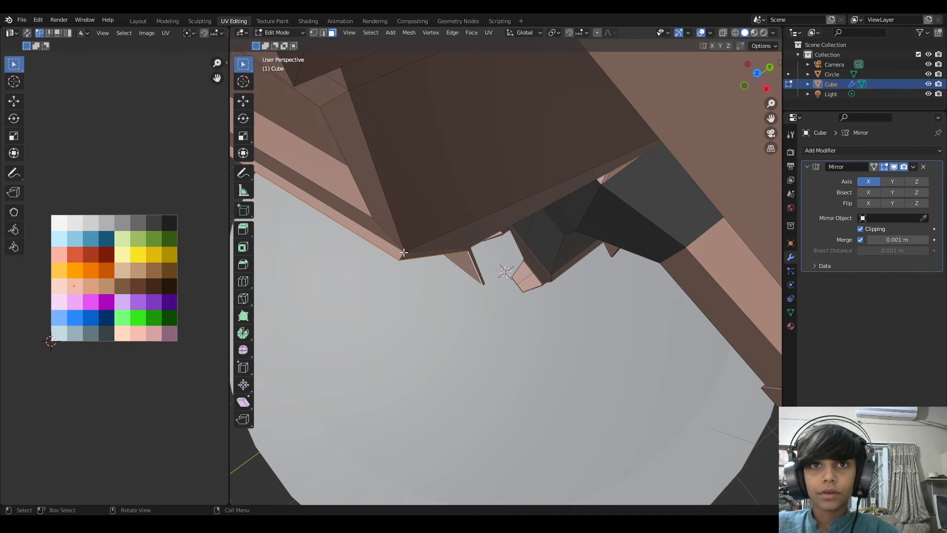
left_click(401, 256, "alt")
middle_click_drag(420, 246, 465, 229)
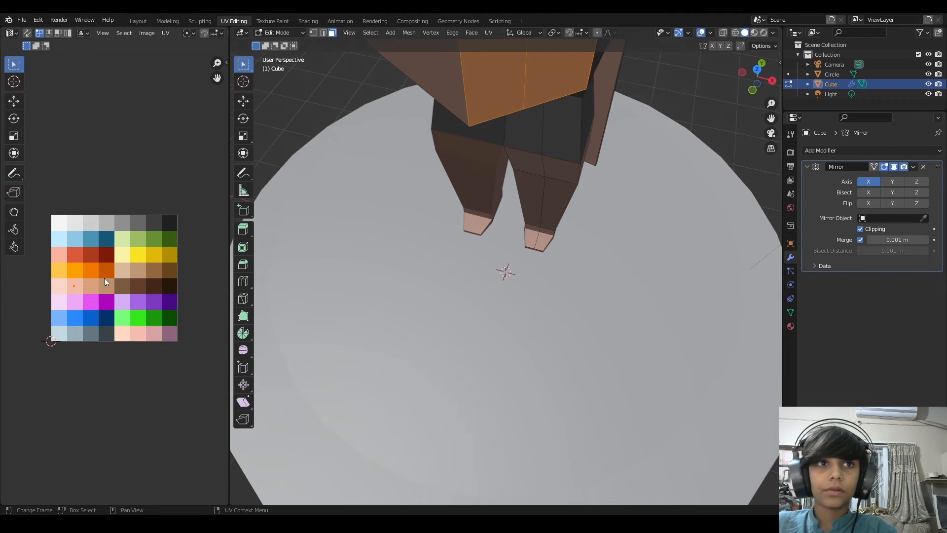
scroll(105, 306, "down", 2)
key("g")
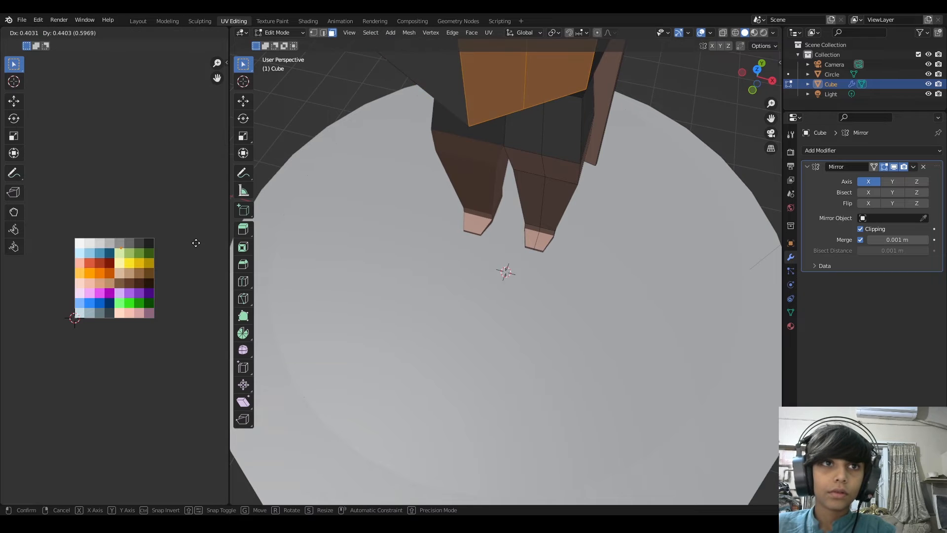
left_click(194, 239)
key("Tab")
scroll(442, 183, "down", 2)
middle_click_drag(442, 182, 395, 159)
scroll(462, 153, "down", 2)
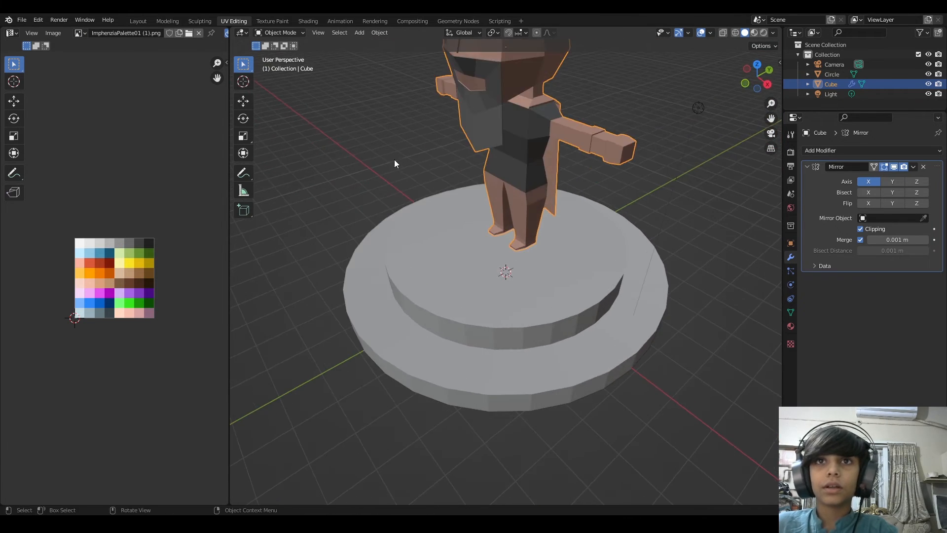
Step: Select all faces of the raised band around the forearm, including its thin edges, and colour them yellow from the palette
scroll(555, 157, "up", 3)
middle_click_drag(555, 156, 617, 143)
key("Tab")
left_click(592, 153, "alt")
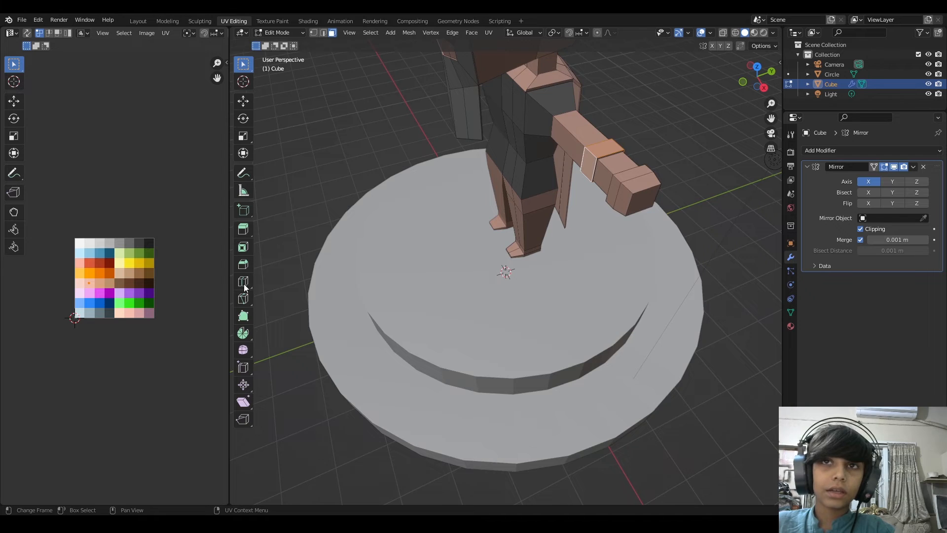
scroll(502, 178, "up", 8)
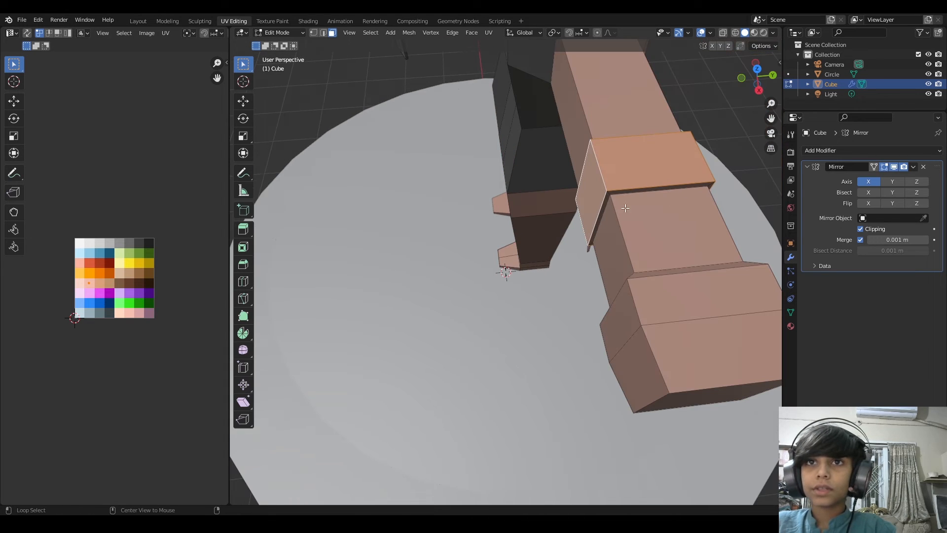
left_click(610, 195, "alt")
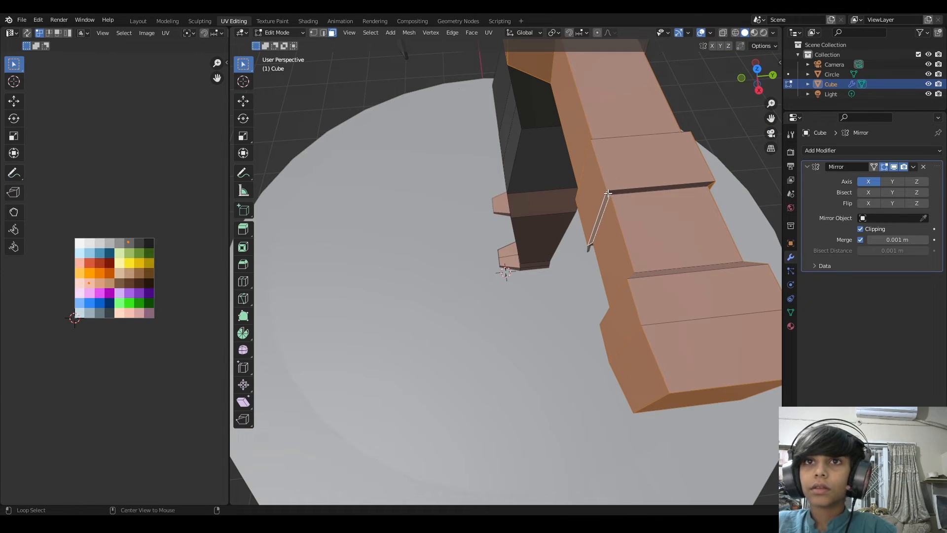
left_click(608, 192, "alt")
left_click(606, 181, "alt+shift")
middle_click_drag(606, 181, 574, 129)
scroll(596, 127, "down", 3)
scroll(594, 126, "up", 5)
middle_click_drag(573, 129, 373, 56, "shift")
scroll(468, 187, "up", 3)
left_click(430, 97, "alt")
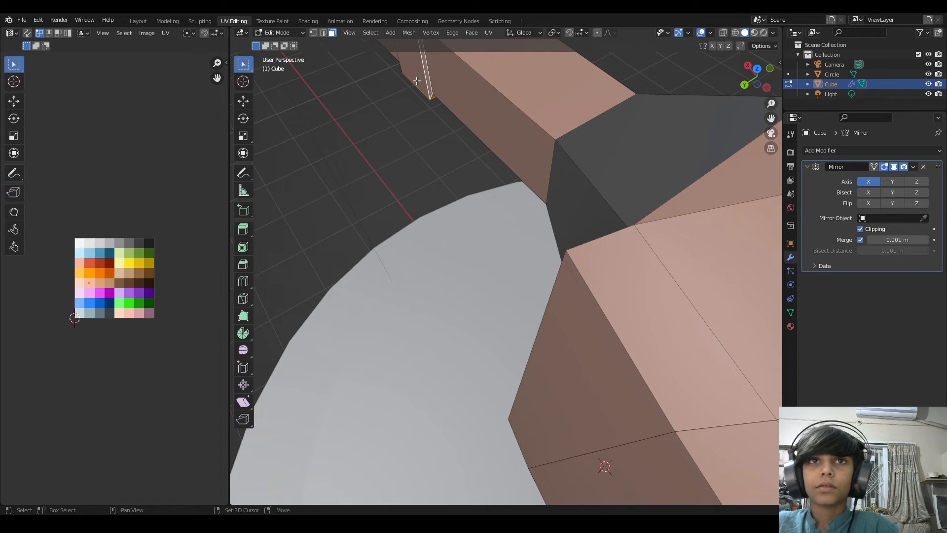
left_click(417, 81, "shift")
middle_click_drag(417, 81, 529, 125)
key("g")
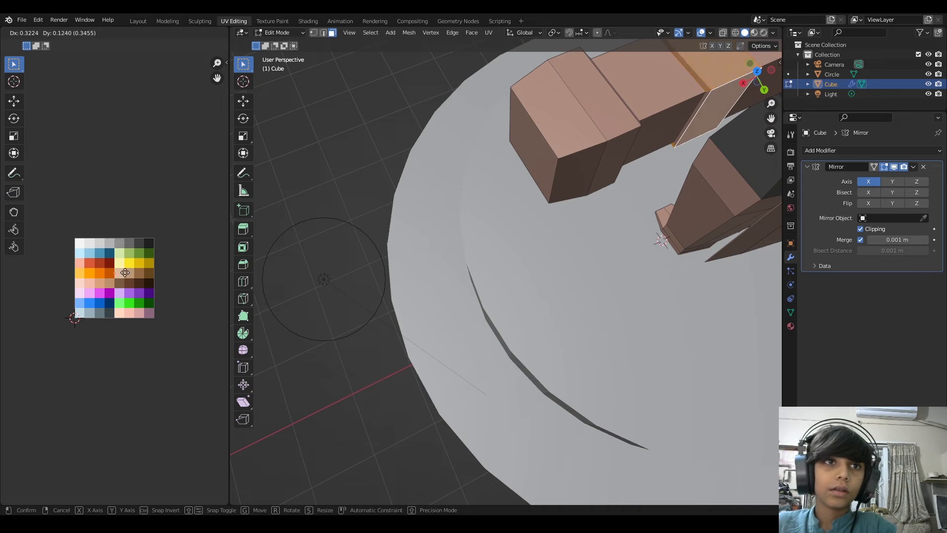
left_click(136, 264)
key("Tab")
scroll(592, 143, "down", 2)
middle_click_drag(667, 109, 568, 163)
Step: Recolour the forearm band with the palette's light orange swatch
key("Tab")
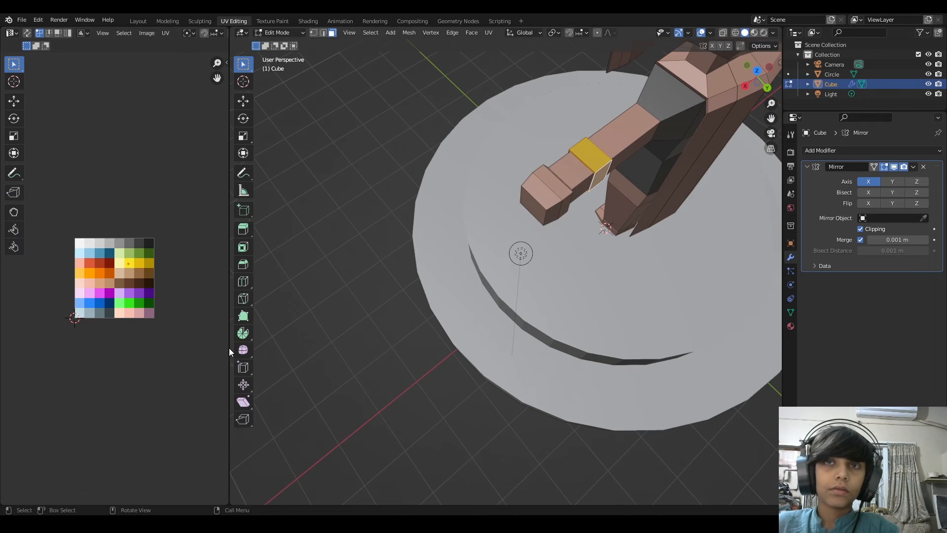
key("g")
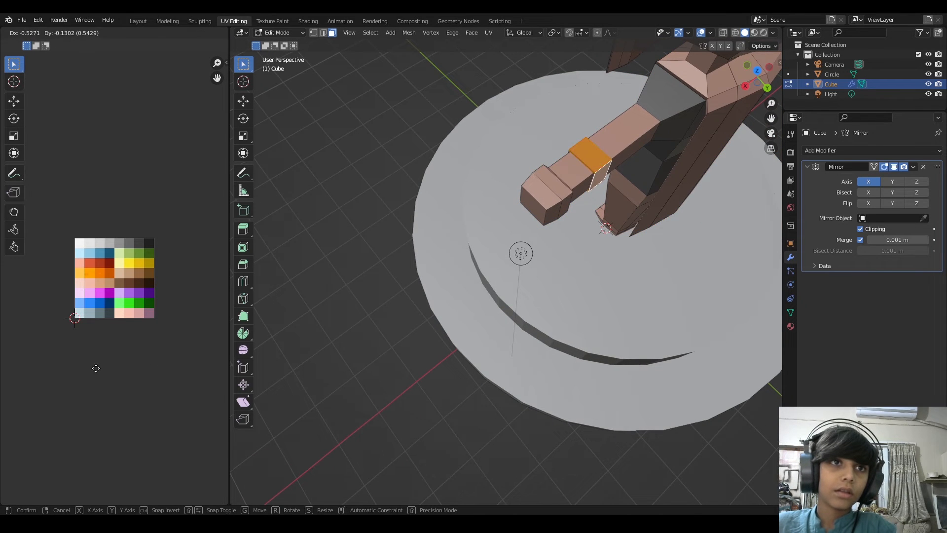
left_click(89, 372)
key("Tab")
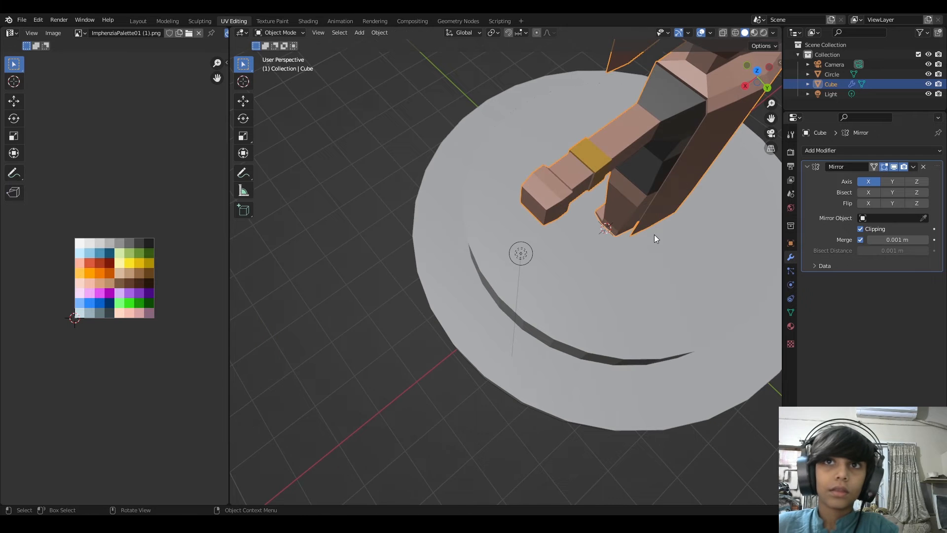
middle_click_drag(655, 234, 241, 219)
scroll(531, 61, "down", 2)
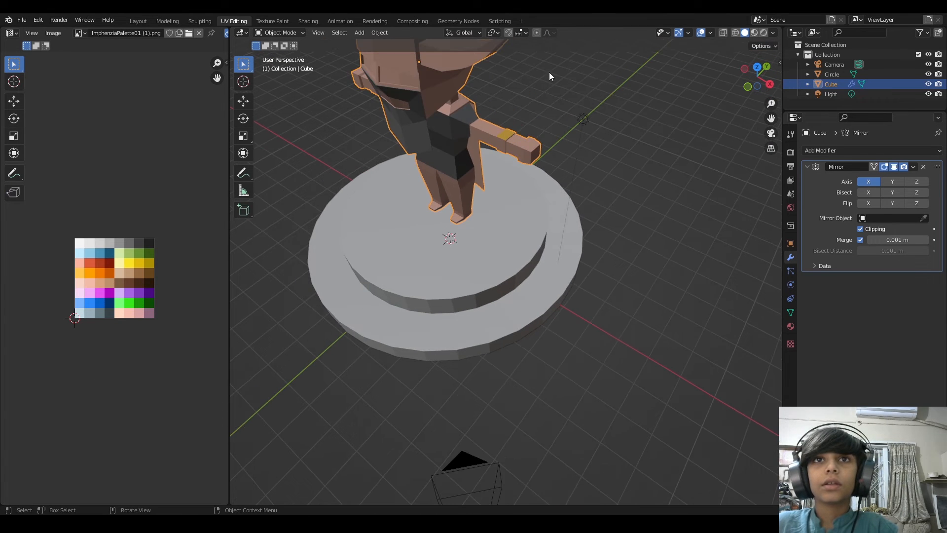
key("Tab")
key("g")
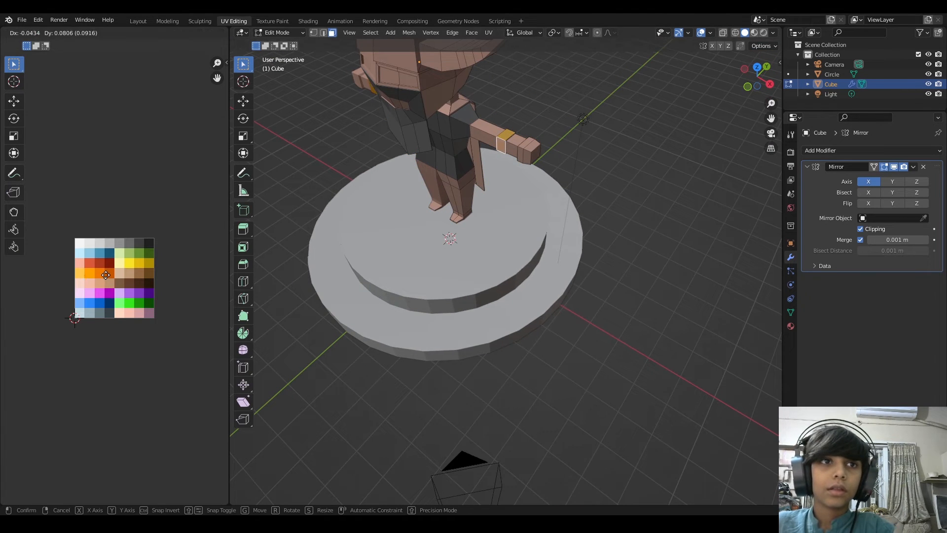
left_click(102, 270)
key("Tab")
Step: Add a horizontal loop cut around the dark hip section, positioned just above the tops of the legs
middle_click_drag(374, 173, 564, 124)
scroll(474, 227, "up", 4)
middle_click_drag(475, 231, 331, 231)
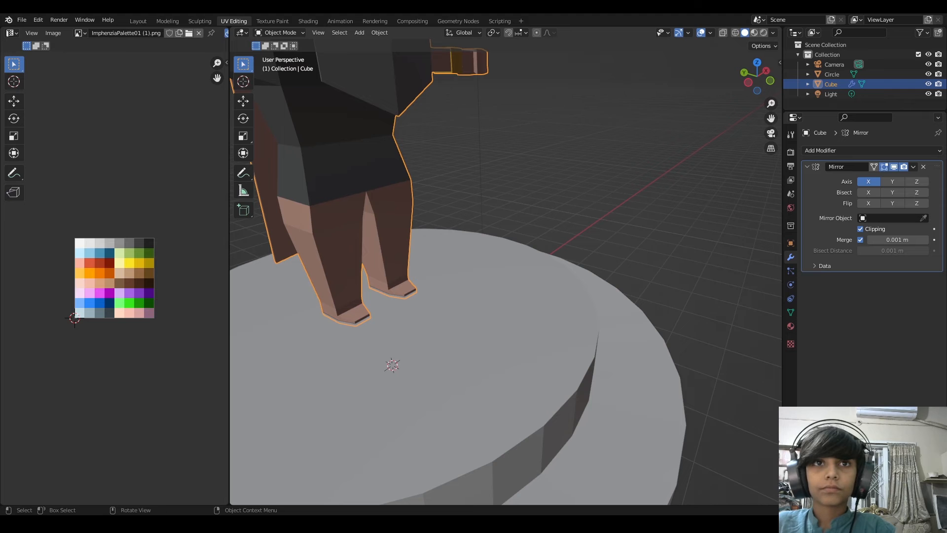
key("Tab")
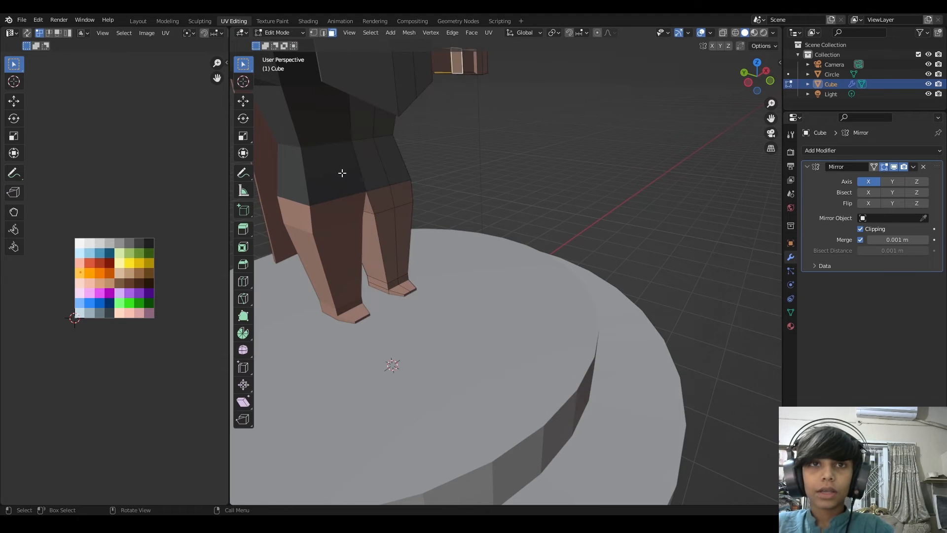
key("ctrl+r")
left_click(381, 171)
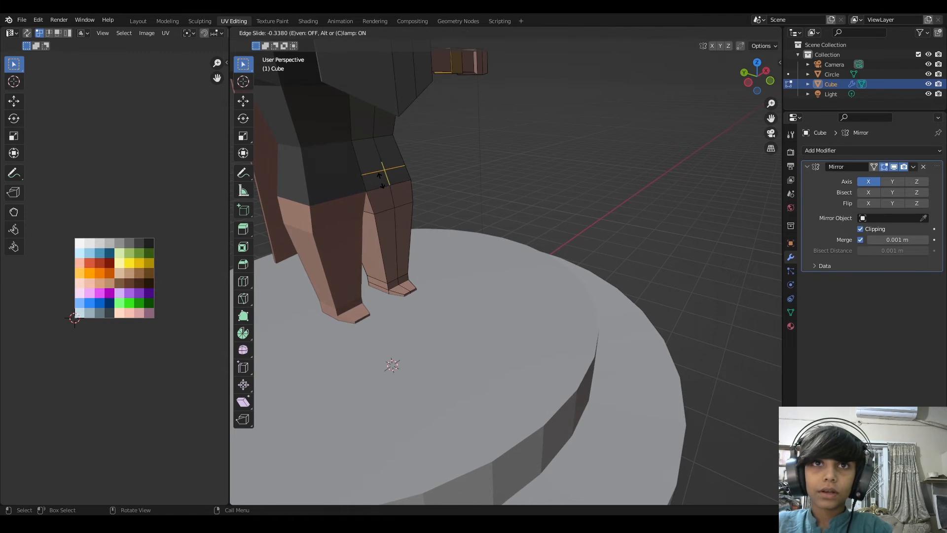
left_click(385, 185)
Step: Extrude the narrow face loop above the legs outward along its normals as a belt and adjust its size slightly
left_click(390, 183, "alt")
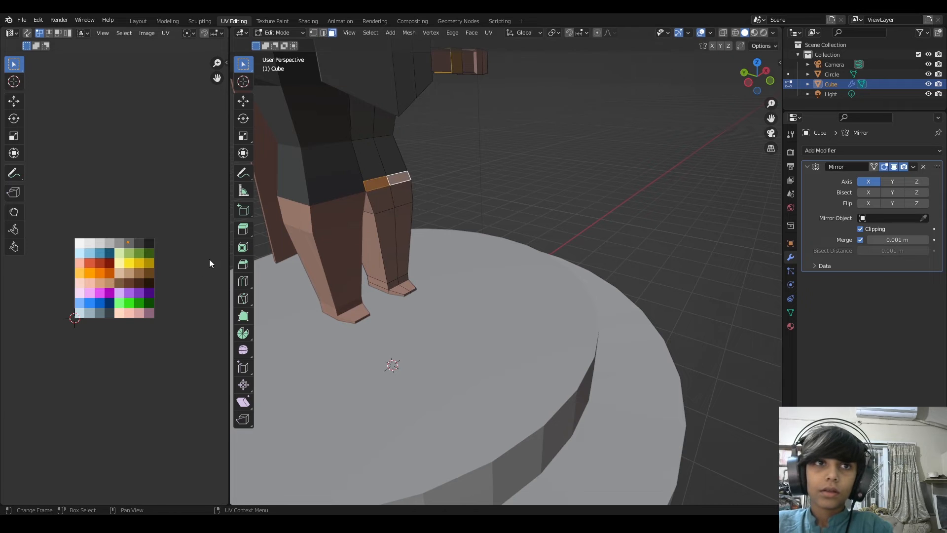
middle_click_drag(438, 210, 360, 219)
key("alt+e")
left_click(360, 220)
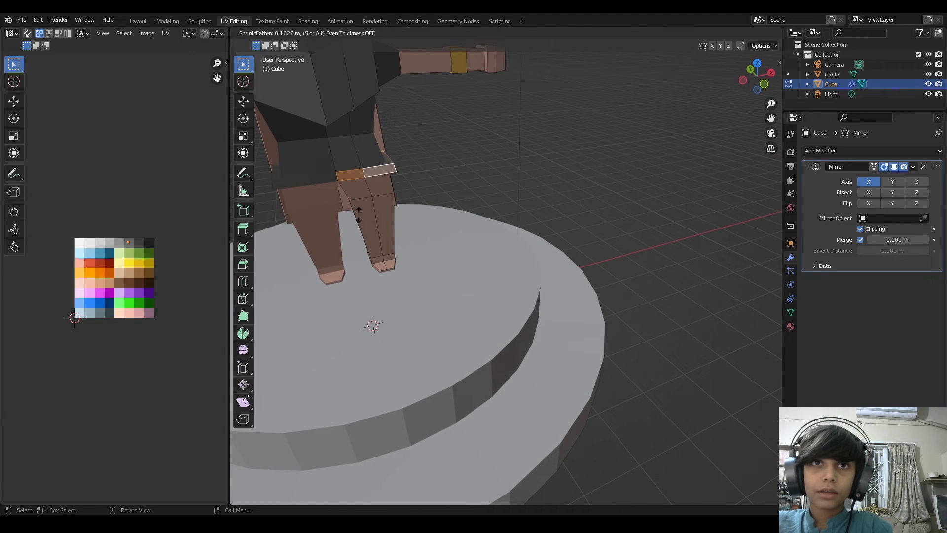
left_click(364, 212)
middle_click_drag(475, 185, 455, 194)
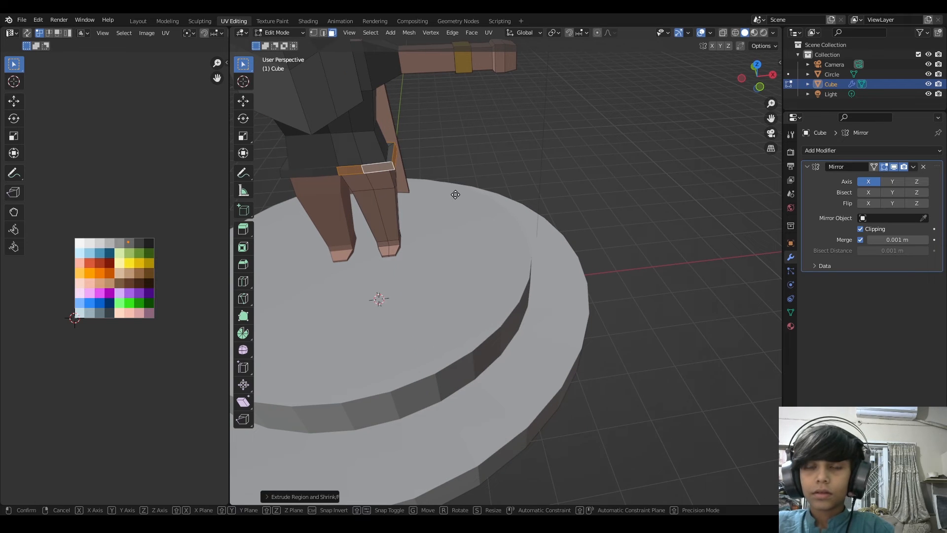
key("g")
left_click(450, 195)
key("s")
left_click(443, 195)
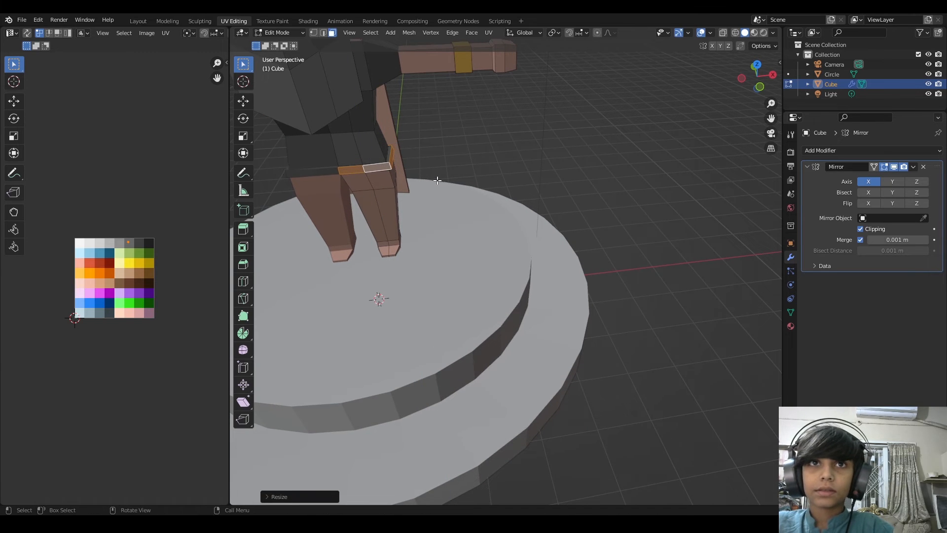
Step: Select the belt's faces and colour them with the palette's darkest, near-black swatch
middle_click_drag(438, 180, 428, 319)
left_click(409, 343, "alt")
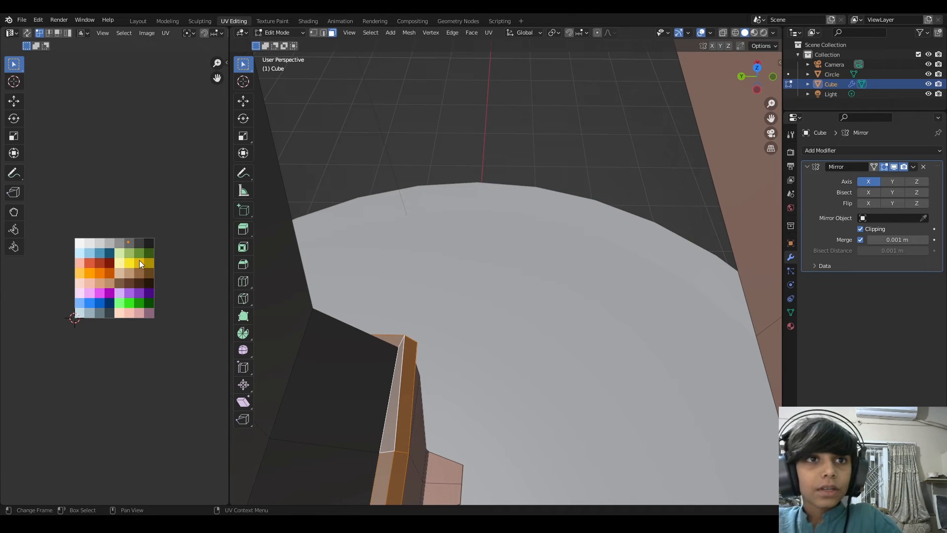
key("g")
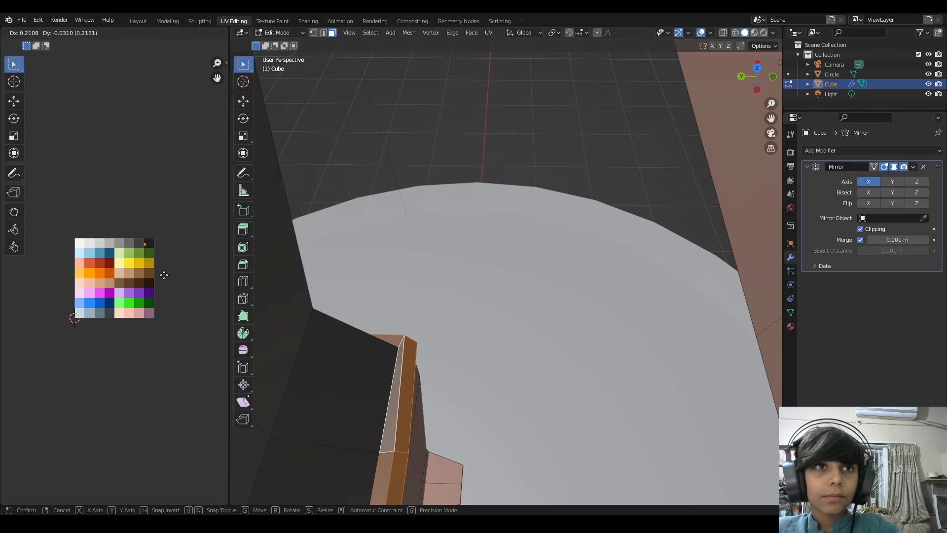
left_click(167, 274)
key("Tab")
Step: Select the foot's faces and the narrow ankle strip above them, and extrude them about 0.03 m along their normals with even thickness
middle_click_drag(281, 284, 718, 256)
scroll(718, 255, "down", 3)
scroll(513, 260, "up", 2)
middle_click_drag(510, 260, 383, 343)
key("Tab")
left_click(293, 359, "alt")
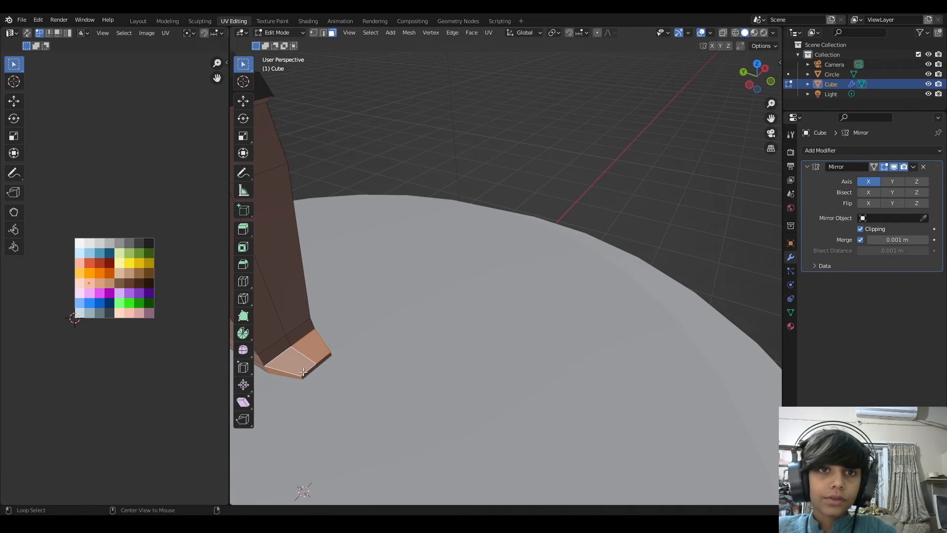
left_click(319, 366, "alt")
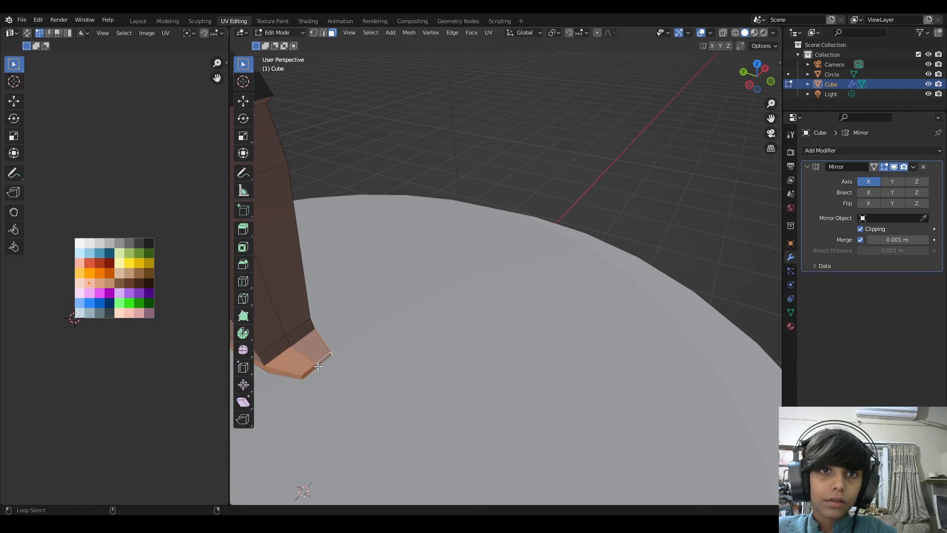
left_click(316, 354, "shift")
left_click(302, 333, "shift")
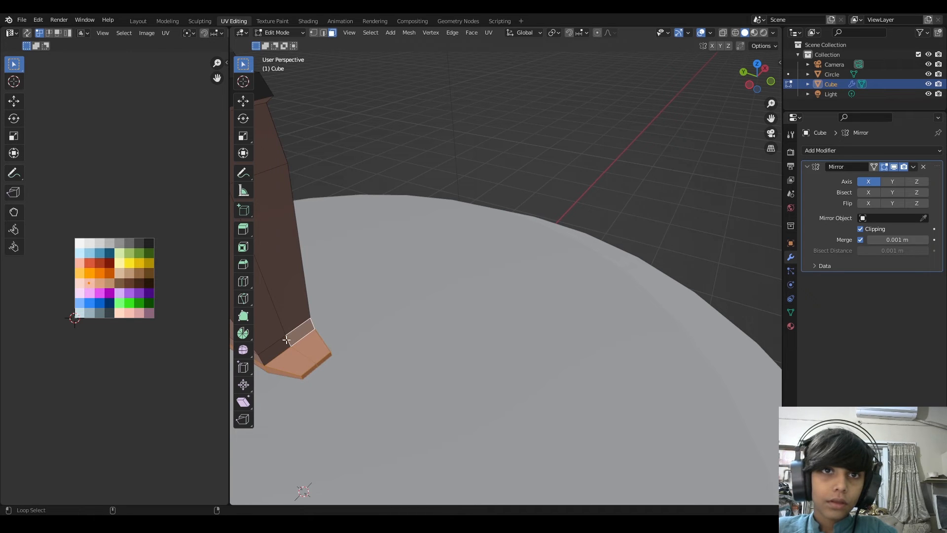
left_click(287, 340, "alt+shift")
left_click(287, 340, "alt+shift")
middle_click_drag(287, 340, 345, 327)
key("alt+e")
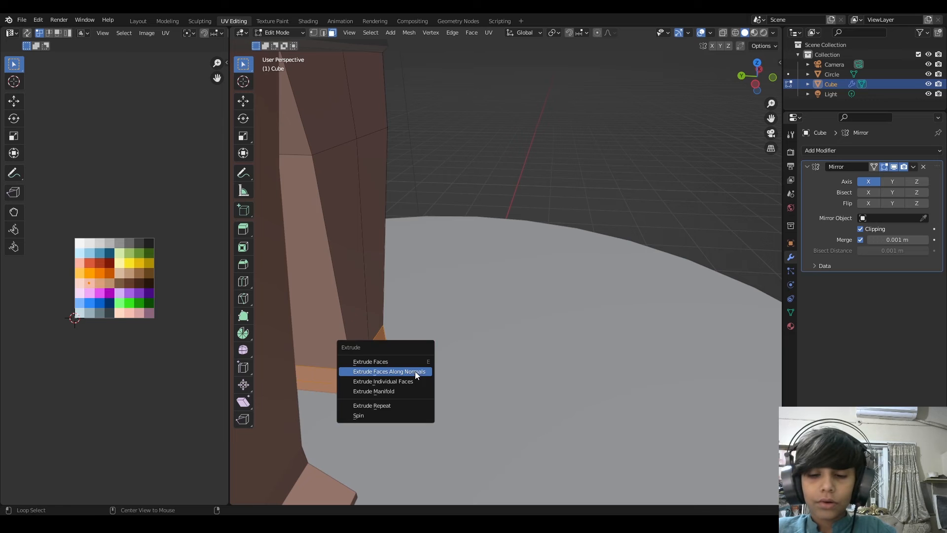
left_click(415, 371)
key("s")
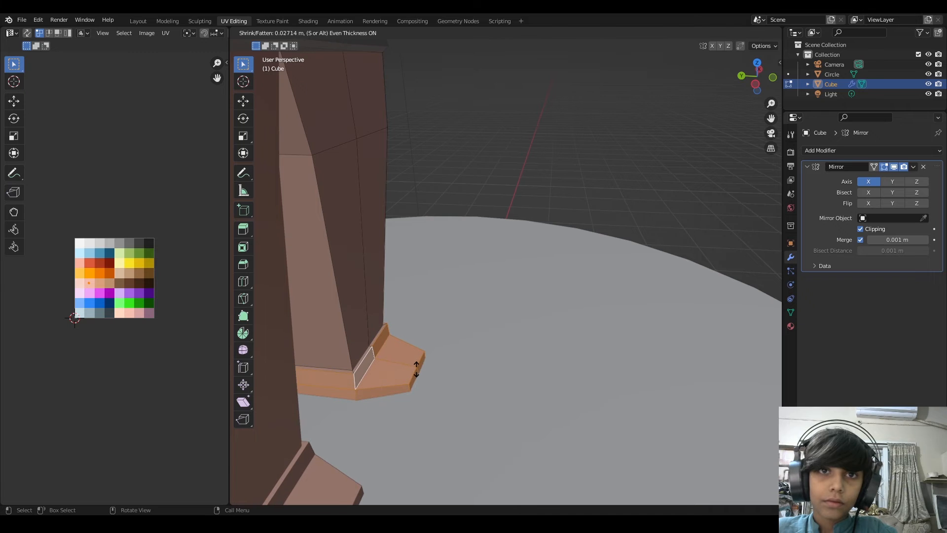
left_click(416, 370)
Step: Colour the extruded shoe and the thin rim loop around its top with the palette's near-black swatch
key("g")
left_click(208, 276)
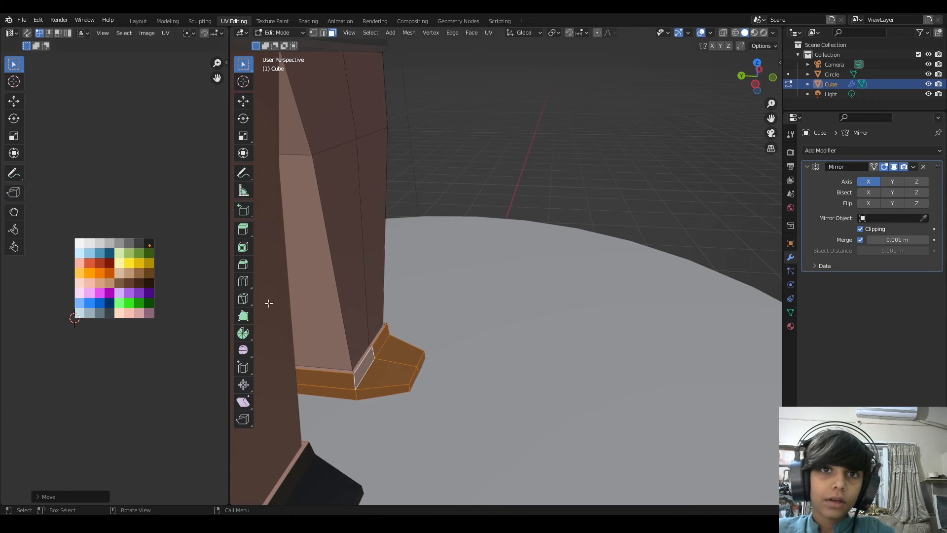
left_click(352, 367, "alt")
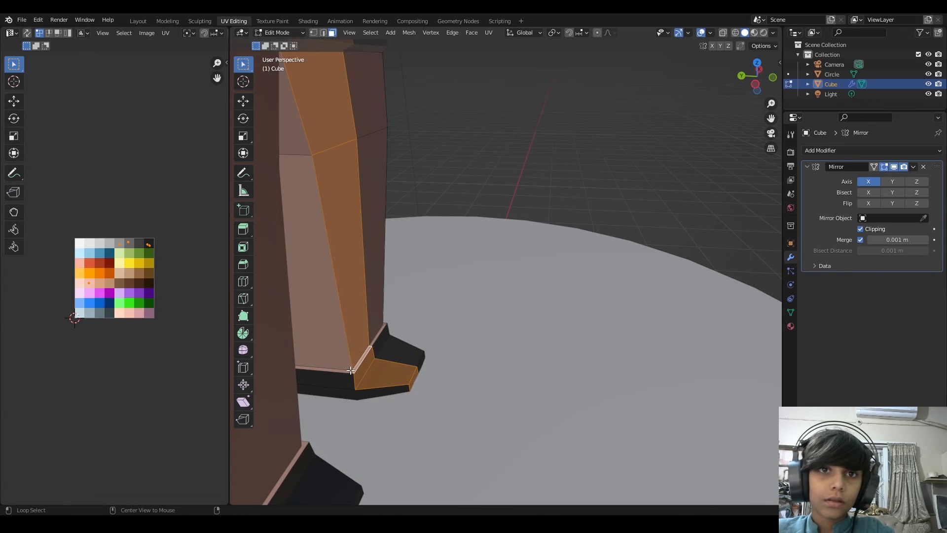
left_click(351, 371, "alt")
left_click(355, 372, "alt")
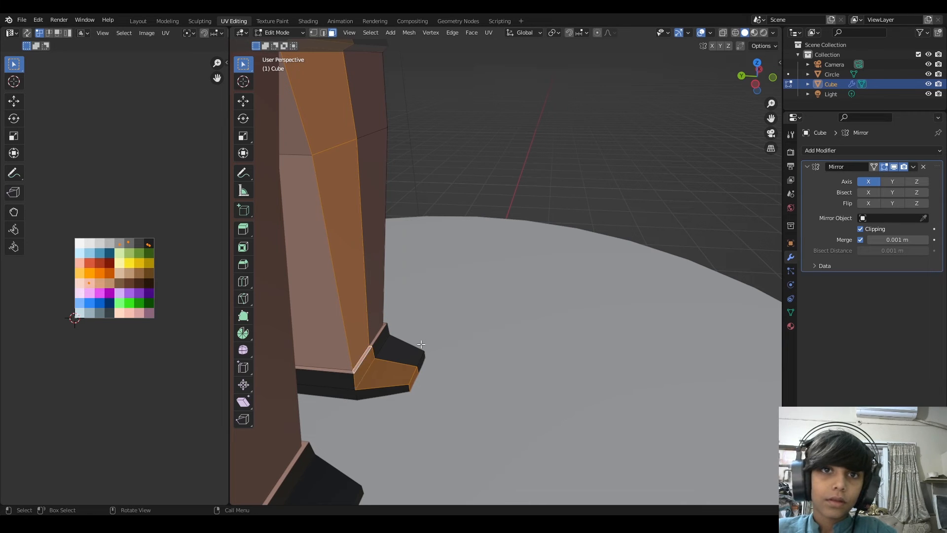
key("alt+a")
left_click(354, 371, "alt")
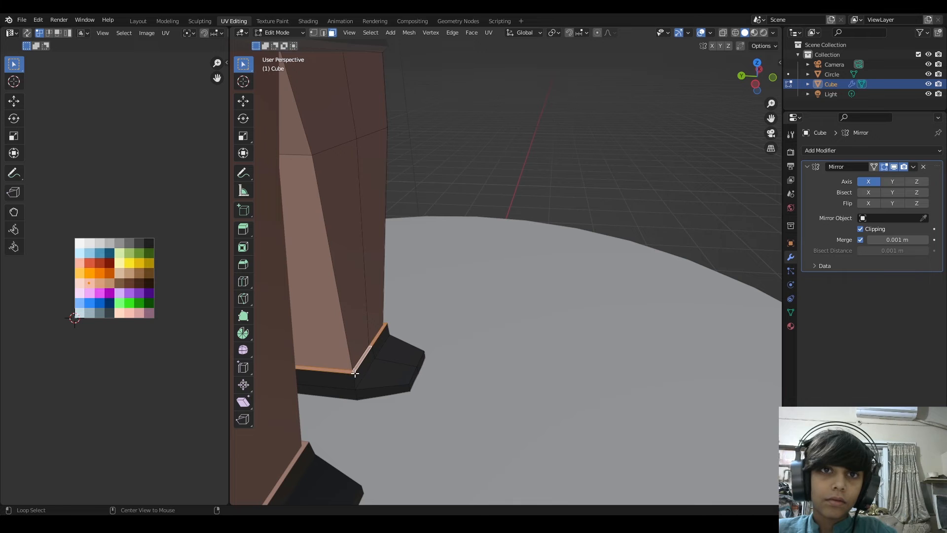
key("g")
left_click(171, 261)
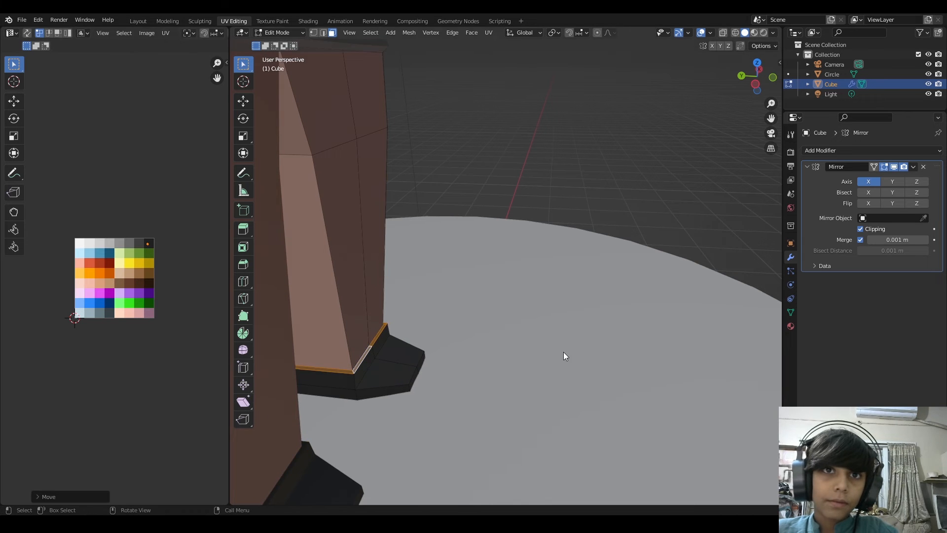
Step: Select the leg faces between the belt and the shoe and colour them with a dark grey palette swatch
key("Tab")
middle_click_drag(563, 352, 490, 380)
scroll(489, 380, "down", 3)
middle_click_drag(541, 363, 552, 345)
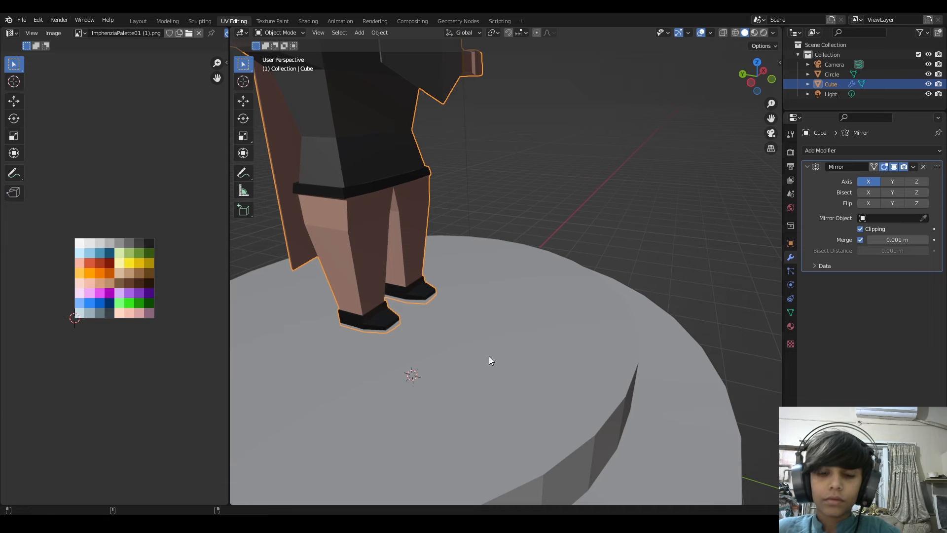
key("Tab")
middle_click_drag(394, 207, 291, 179)
left_click(389, 199, "alt")
left_click(409, 194, "alt")
left_click(394, 227, "alt+shift")
scroll(448, 204, "up", 3)
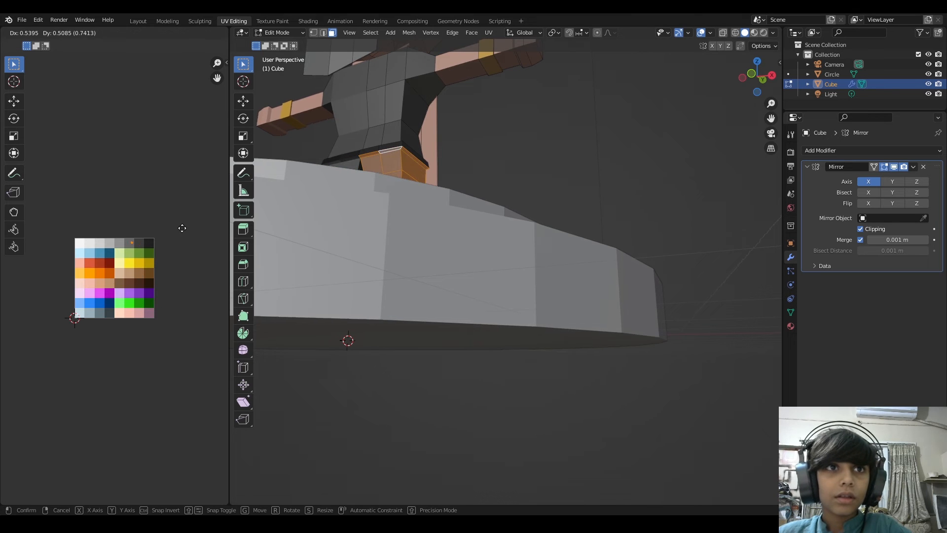
key("Tab")
Step: Select the shoulder-top and cape faces and colour them with the palette's near-black swatch
middle_click_drag(494, 170, 670, 241)
scroll(557, 212, "down", 2)
key("Tab")
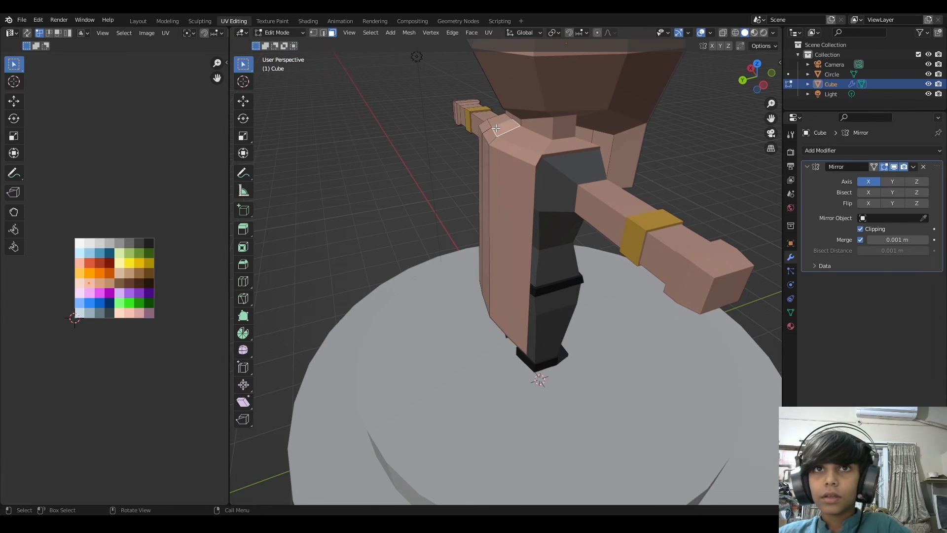
middle_click_drag(496, 129, 625, 154)
left_click(613, 147, "alt")
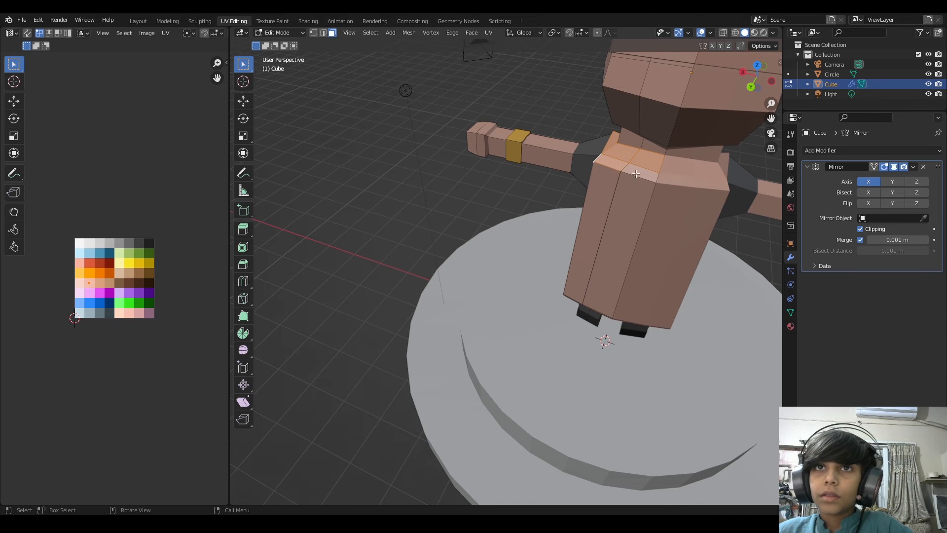
left_click(612, 194, "shift")
middle_click_drag(658, 190, 279, 184)
scroll(620, 197, "down", 5)
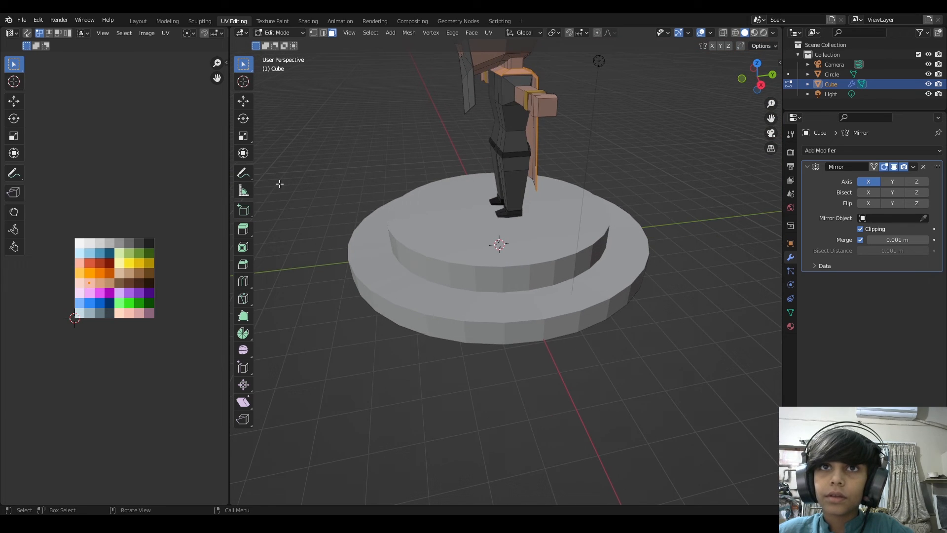
left_click(536, 138, "shift")
scroll(320, 247, "up", 2)
middle_click_drag(464, 120, 584, 140)
scroll(454, 125, "down", 2)
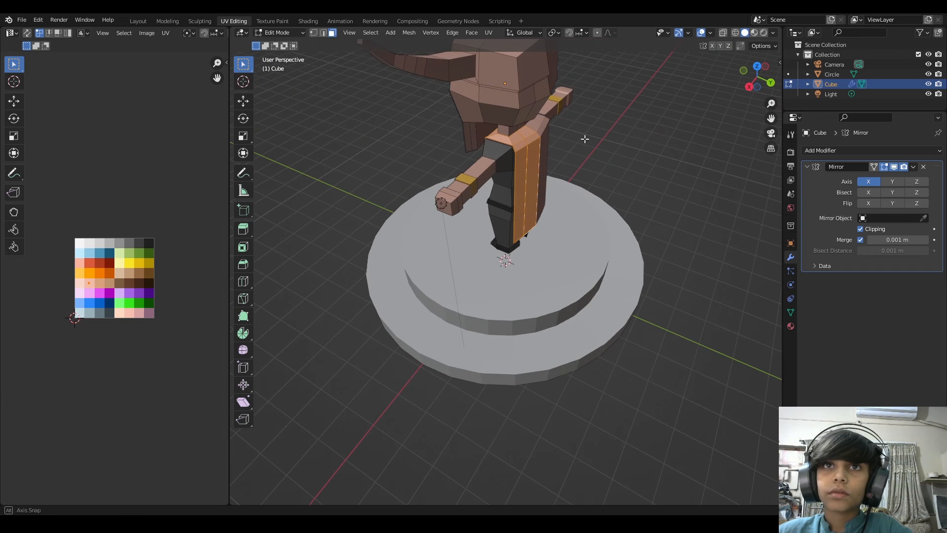
key("g")
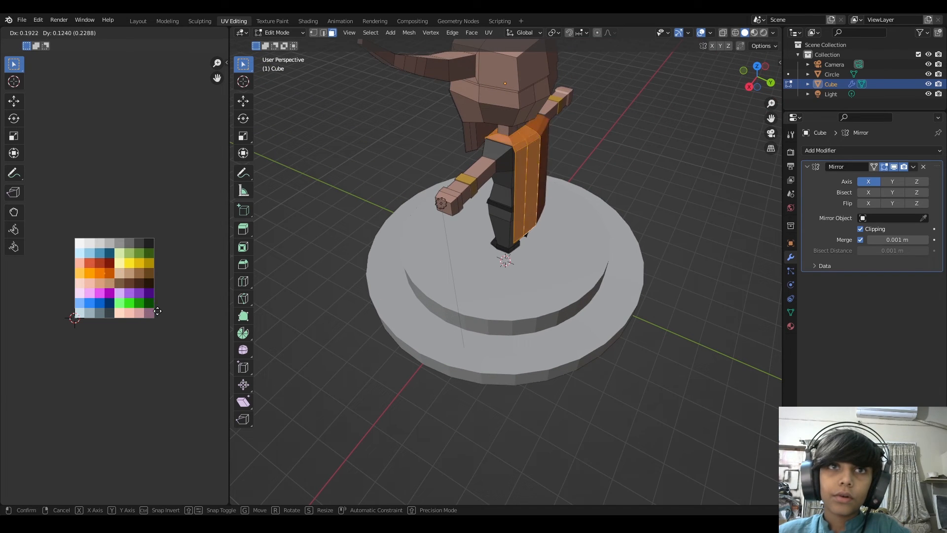
left_click(202, 285)
key("Tab")
middle_click_drag(527, 188, 537, 170)
scroll(569, 168, "up", 3)
scroll(570, 171, "down", 4)
Step: Colour the remaining skin-toned strip along the front edge of the shoulders with the palette's near-black swatch
key("Tab")
scroll(469, 138, "up", 5)
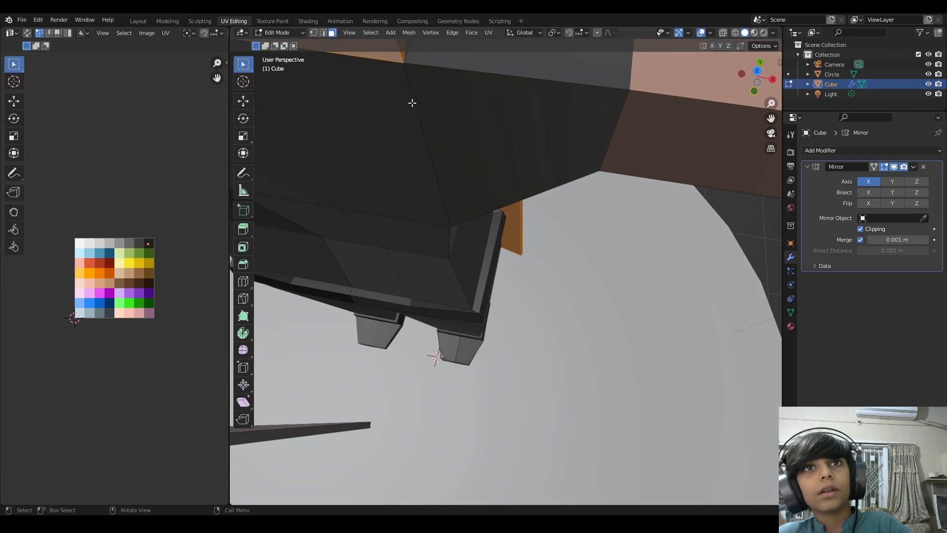
left_click(409, 52)
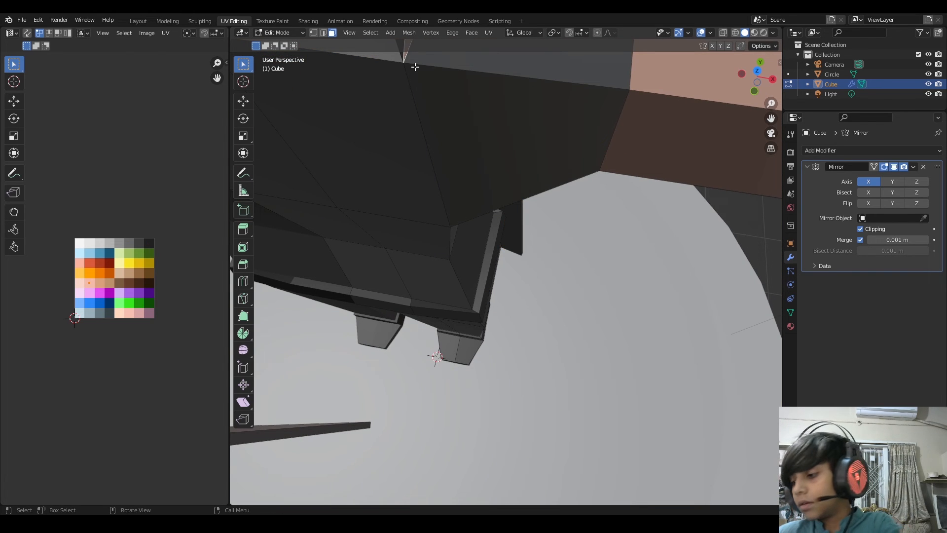
middle_click_drag(415, 67, 322, 497)
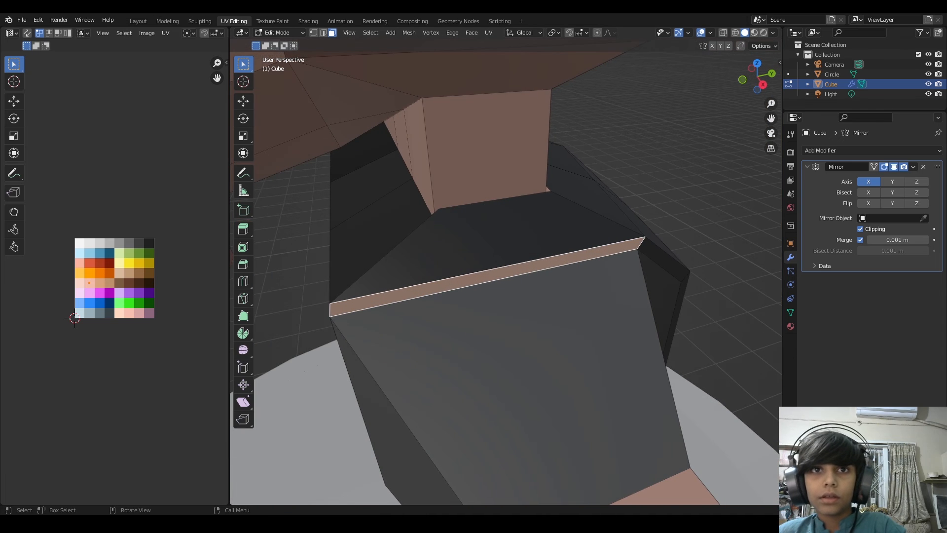
key("g")
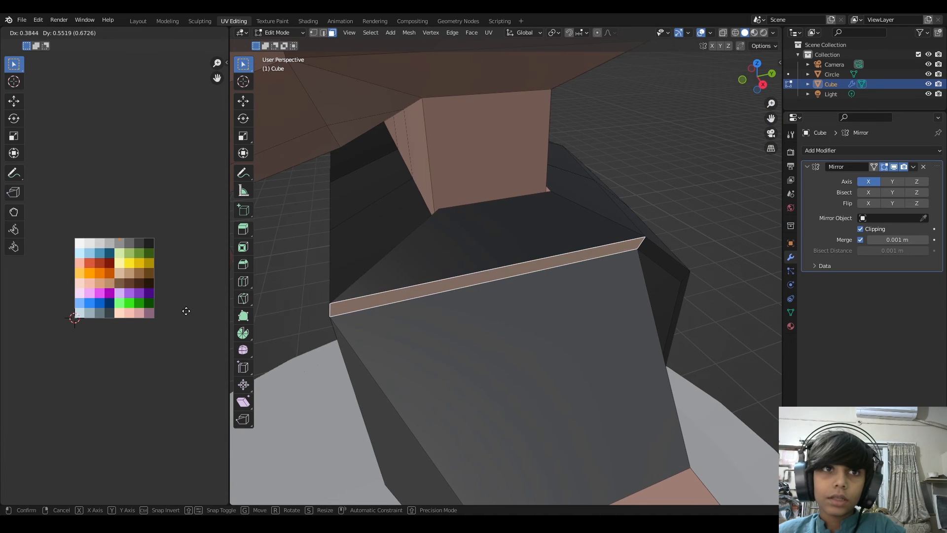
left_click(216, 321)
key("Tab")
scroll(472, 353, "down", 3)
middle_click_drag(471, 354, 580, 340)
Step: Select both halves of the recessed eye opening and colour them with a very light grey palette swatch
key("Tab")
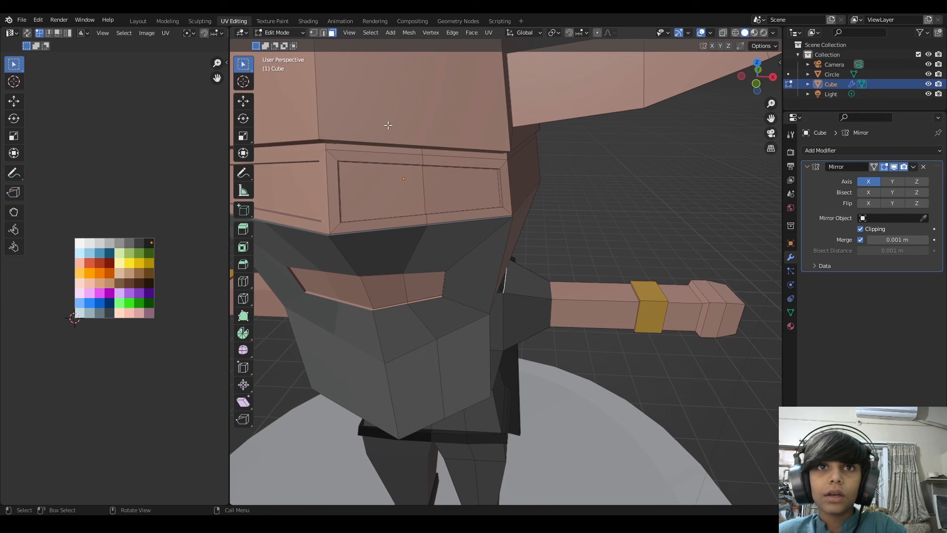
left_click(373, 196)
left_click(454, 190, "shift")
key("g")
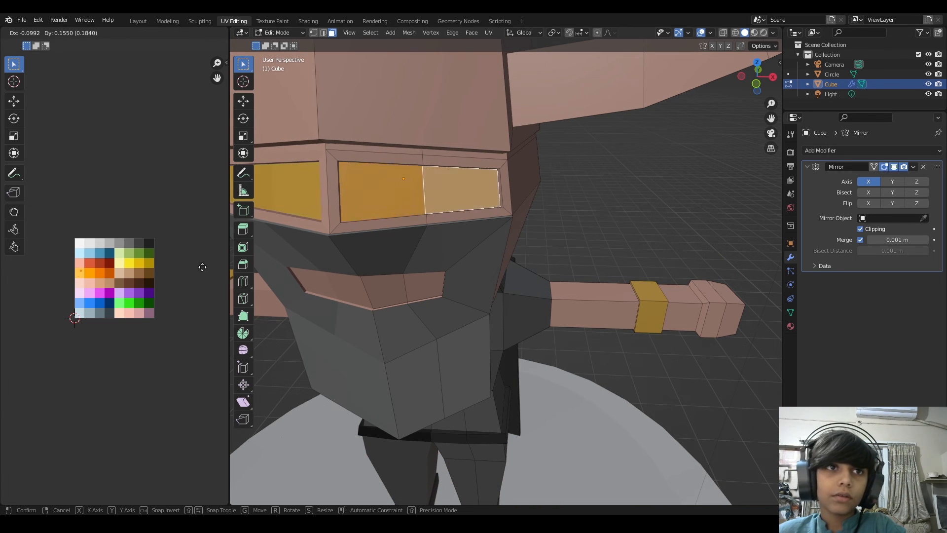
scroll(480, 243, "down", 4)
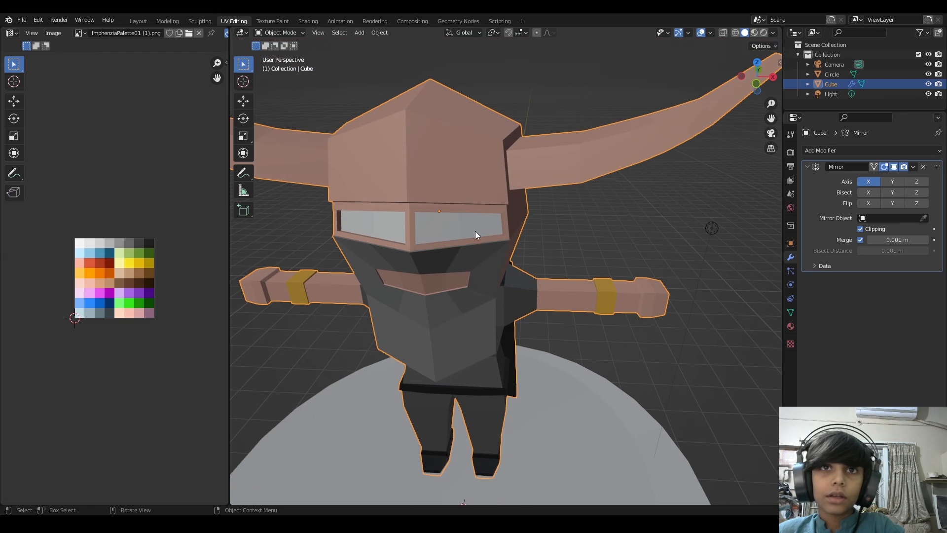
key("Tab")
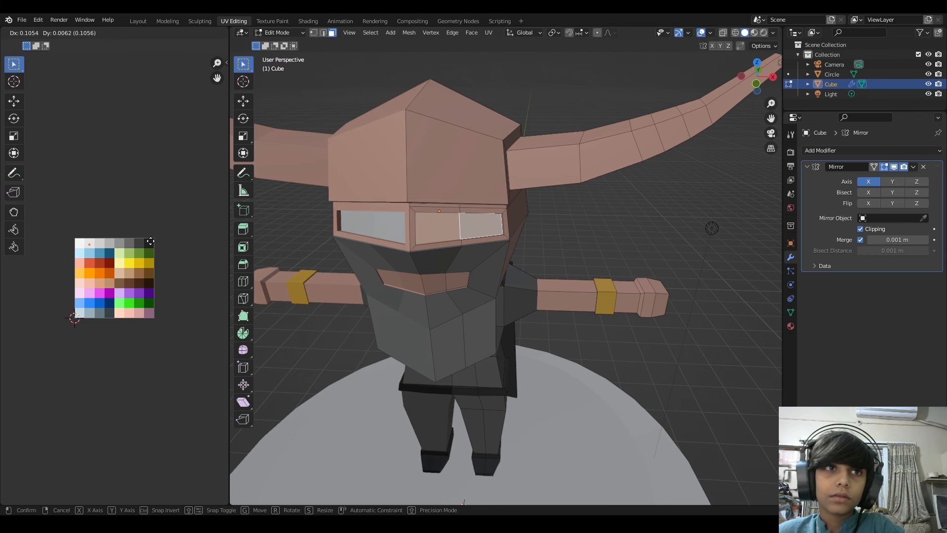
key("Tab")
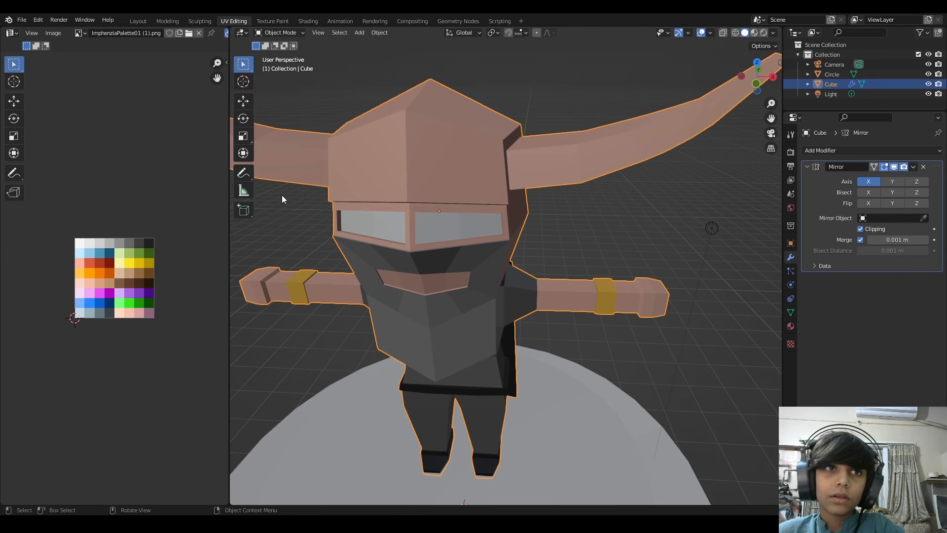
Step: Try the palette's near-black swatch on the inner half of the eye and undo the recolouring
key("Tab")
left_click(450, 228)
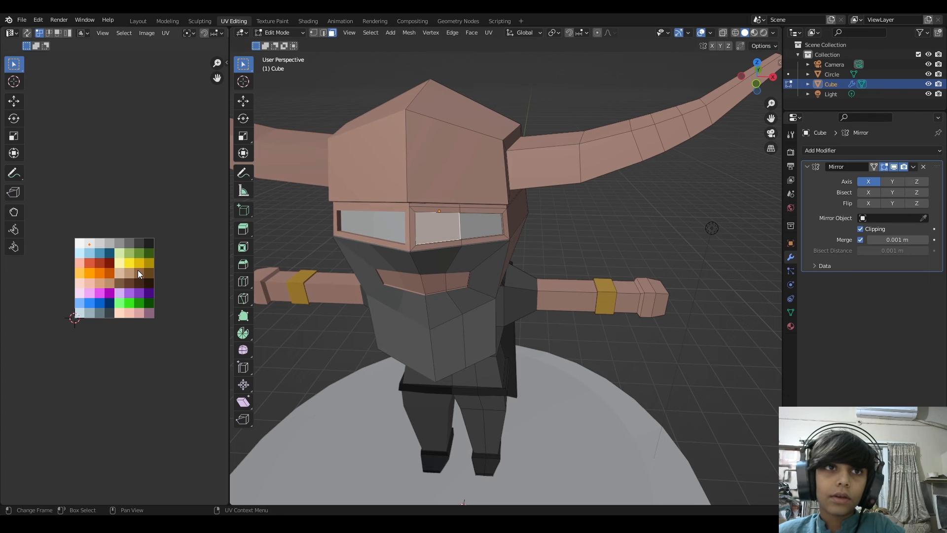
key("g")
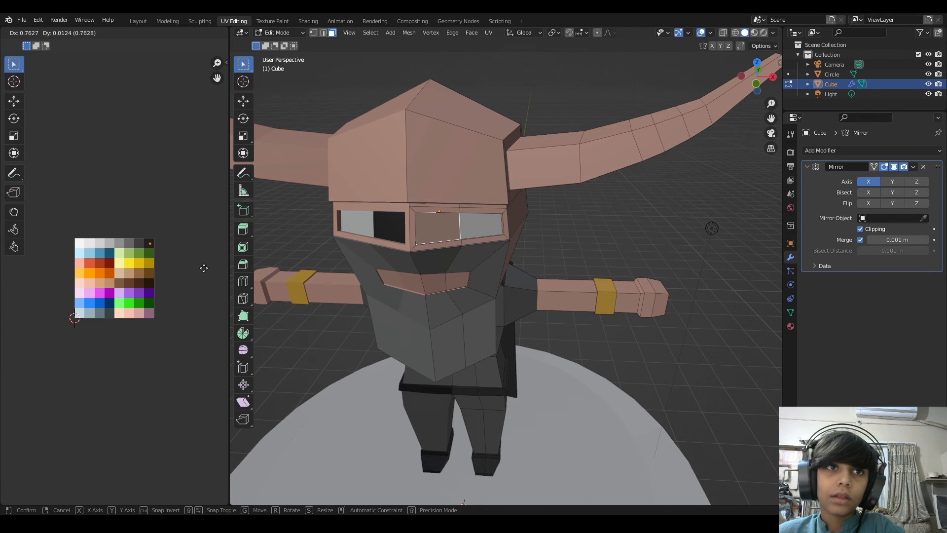
left_click(201, 267)
key("Tab")
middle_click_drag(379, 275, 392, 272)
key("Tab")
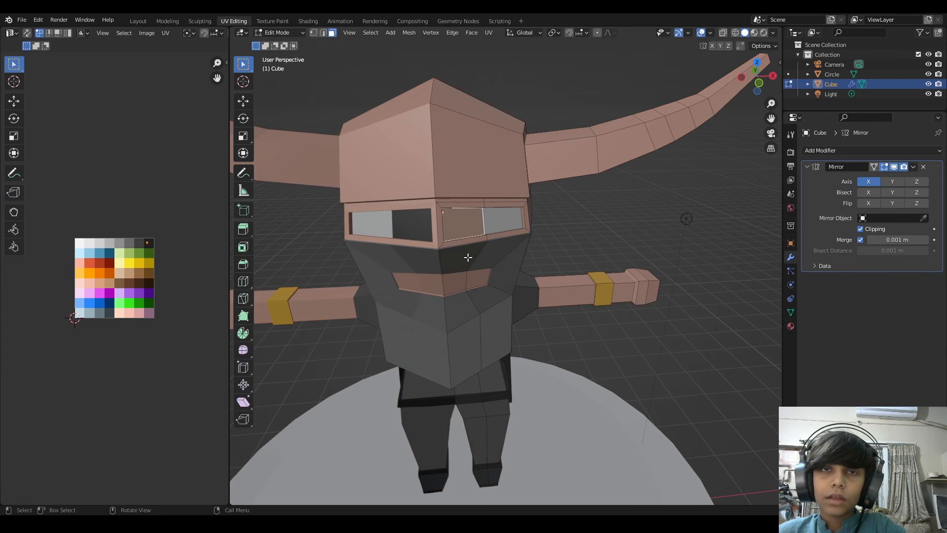
key("ctrl+z")
key("ctrl+z")
key("ctrl+z")
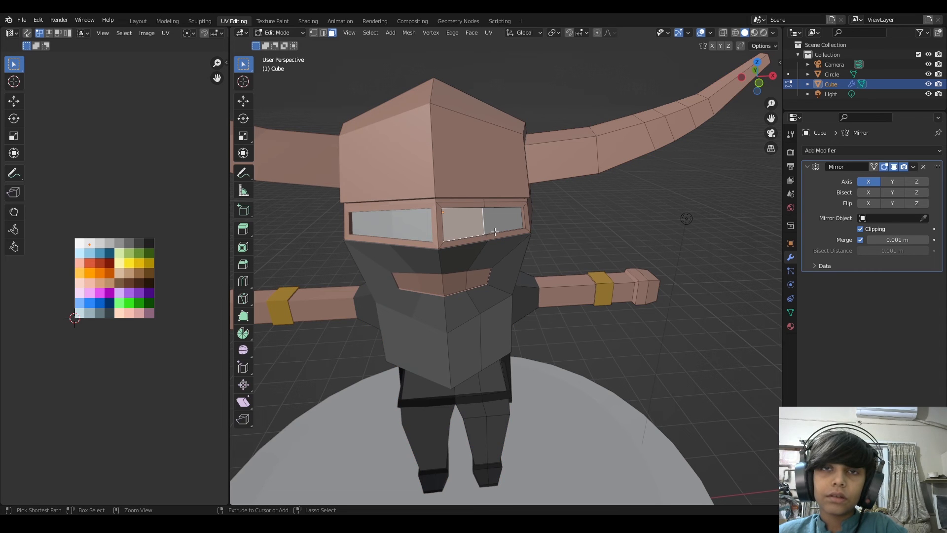
Step: Try the palette's near-black swatch on the outer half of the eye and undo the recolouring
left_click(500, 224)
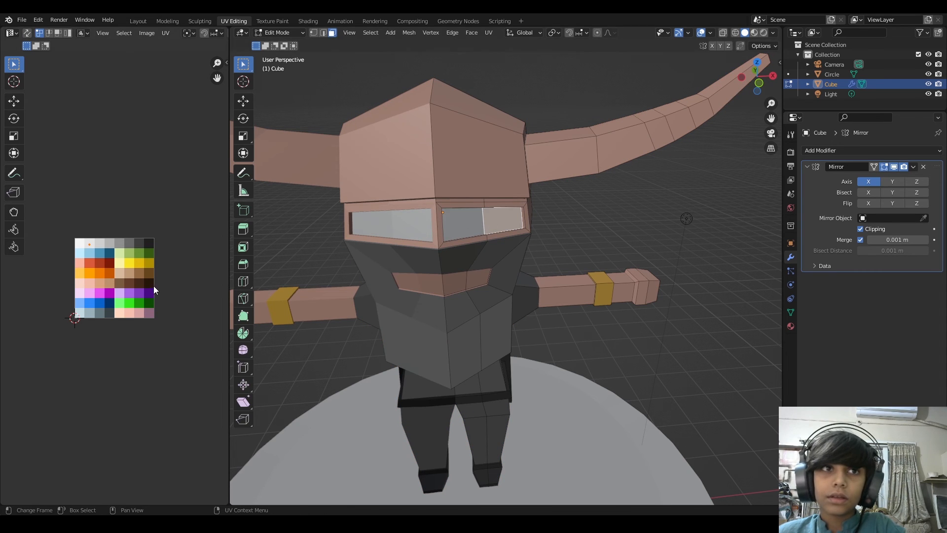
key("g")
left_click(209, 290)
key("Tab")
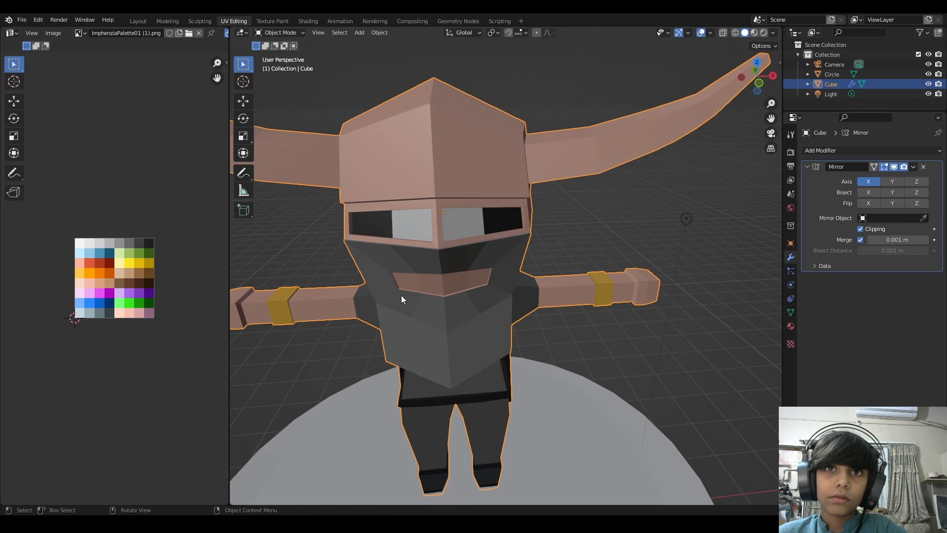
key("Tab")
key("ctrl+z")
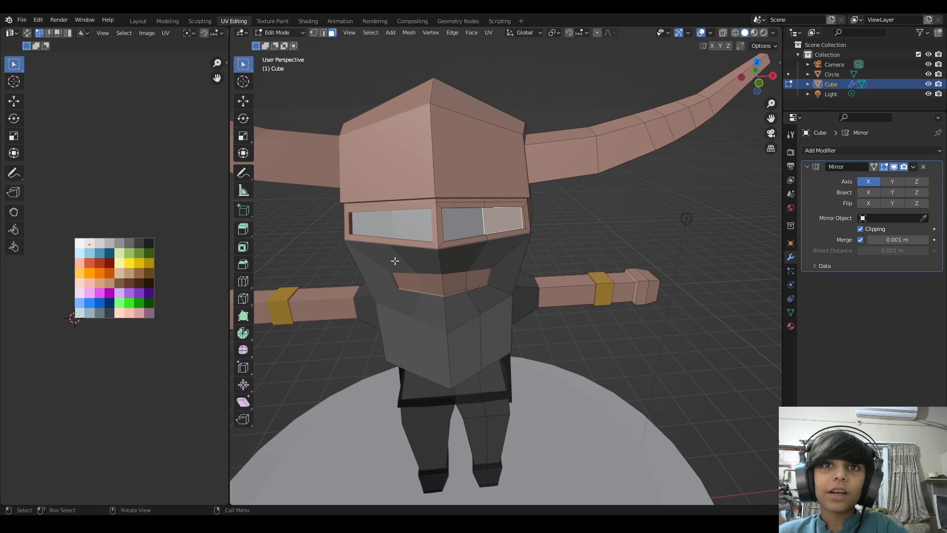
Step: Colour the inner half of the eye with the palette's near-black swatch as a pupil
left_click(438, 231)
left_click(454, 230)
key("g")
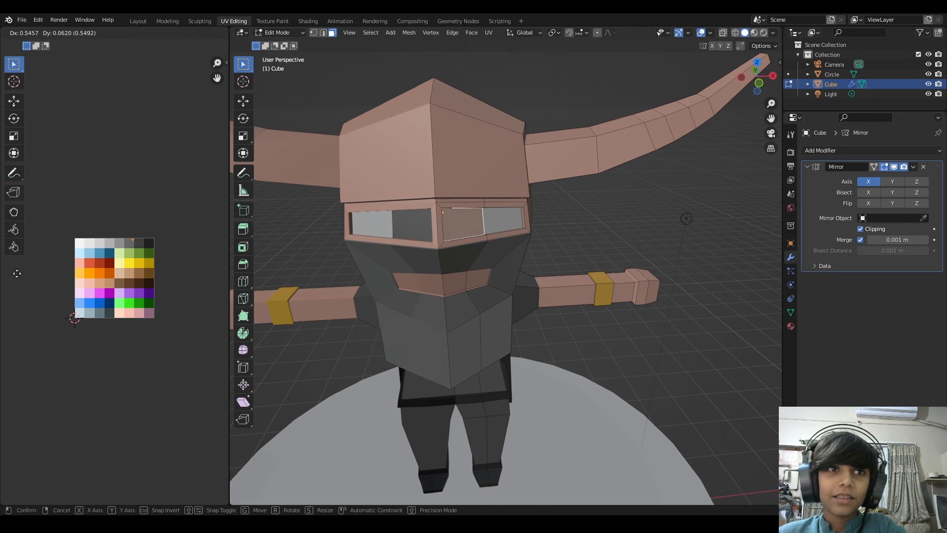
left_click(29, 280)
key("Tab")
key("Tab")
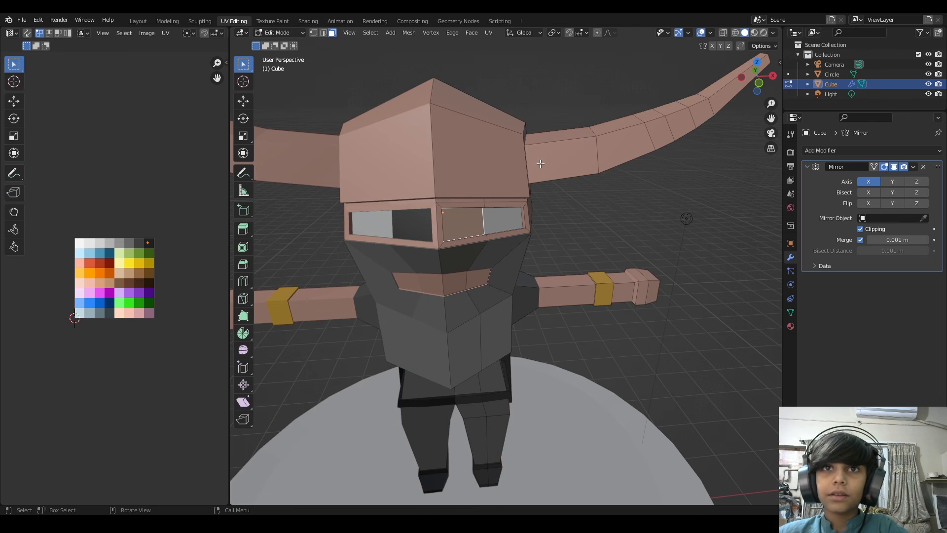
Step: Select the linked helmet and horn faces and colour them with the palette's near-black swatch
key("l")
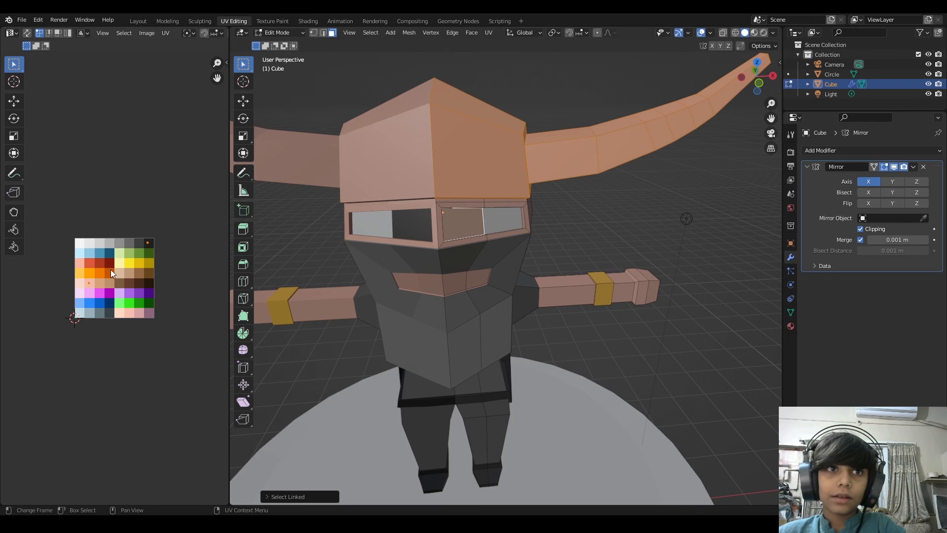
key("alt+a")
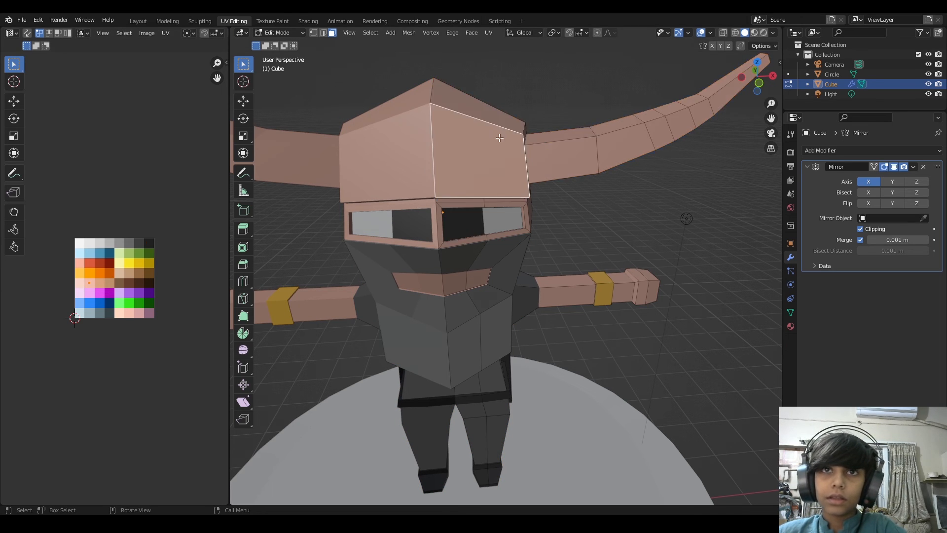
key("l")
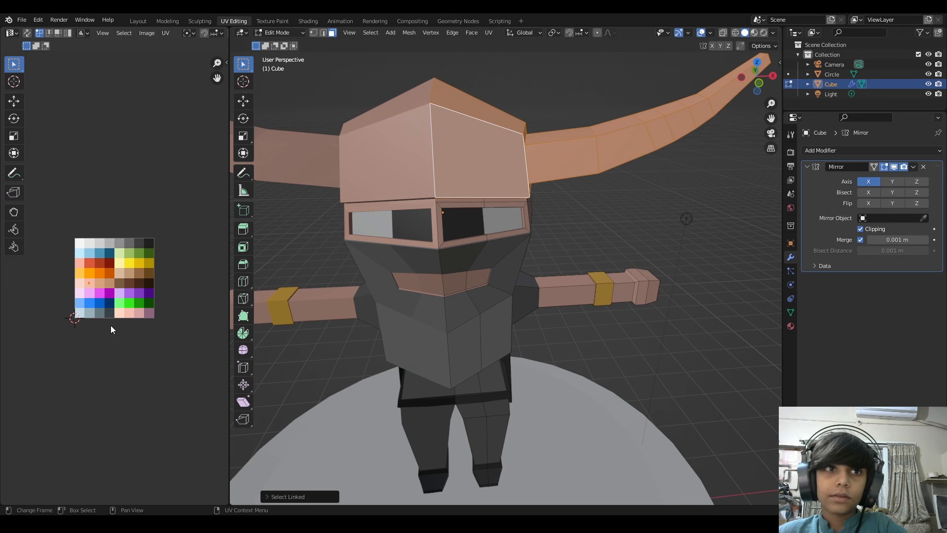
key("g")
left_click(170, 286)
key("Tab")
scroll(311, 273, "down", 2)
middle_click_drag(318, 272, 433, 370)
scroll(433, 371, "up", 3)
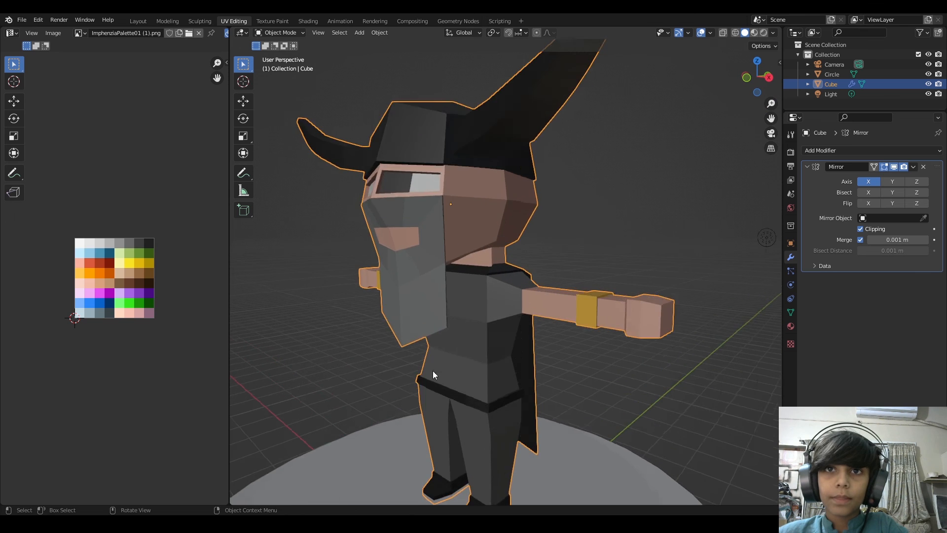
scroll(538, 353, "down", 3)
mouse_move(538, 353)
middle_mouse_down()
mouse_move(579, 349)
mouse_move(552, 364)
middle_mouse_up()
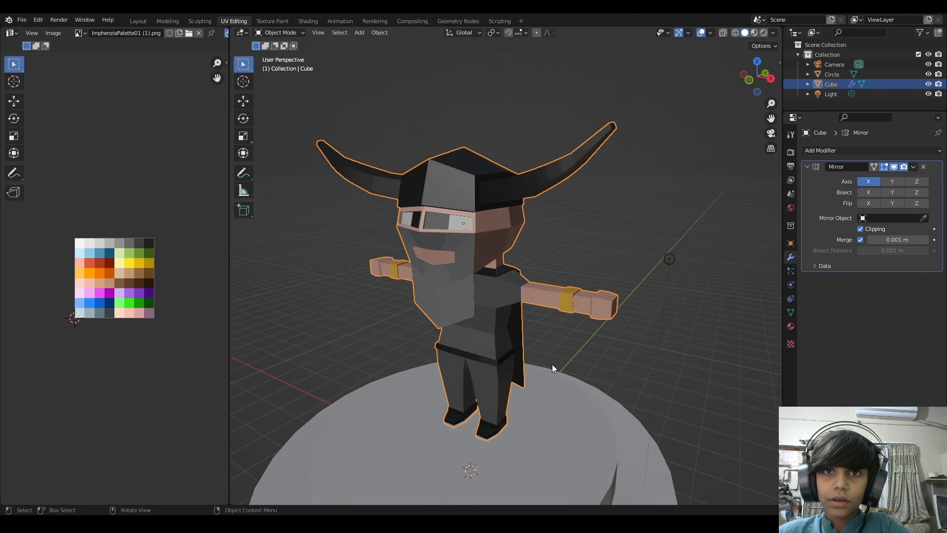
Step: Open the base colour of the stepped pedestal's material
scroll(554, 363, "down", 3)
left_click(518, 454)
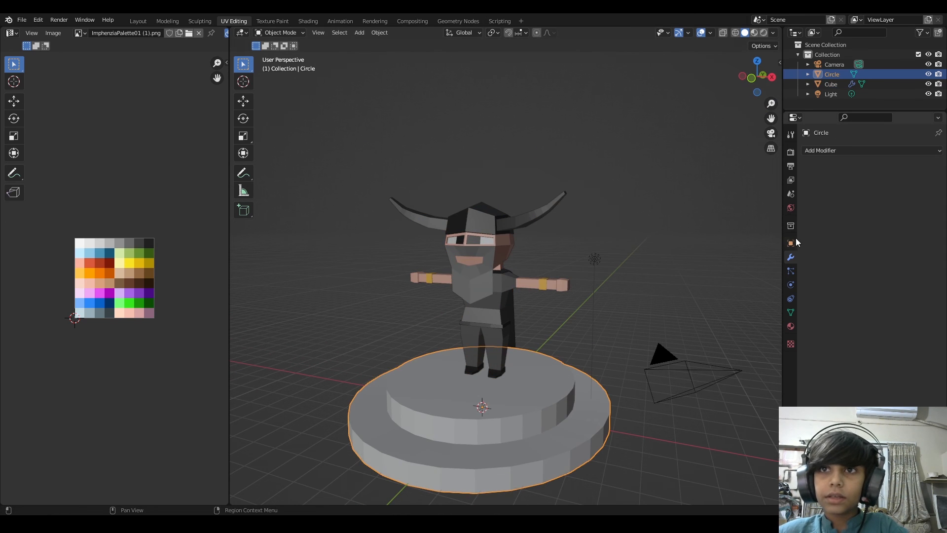
left_click(790, 326)
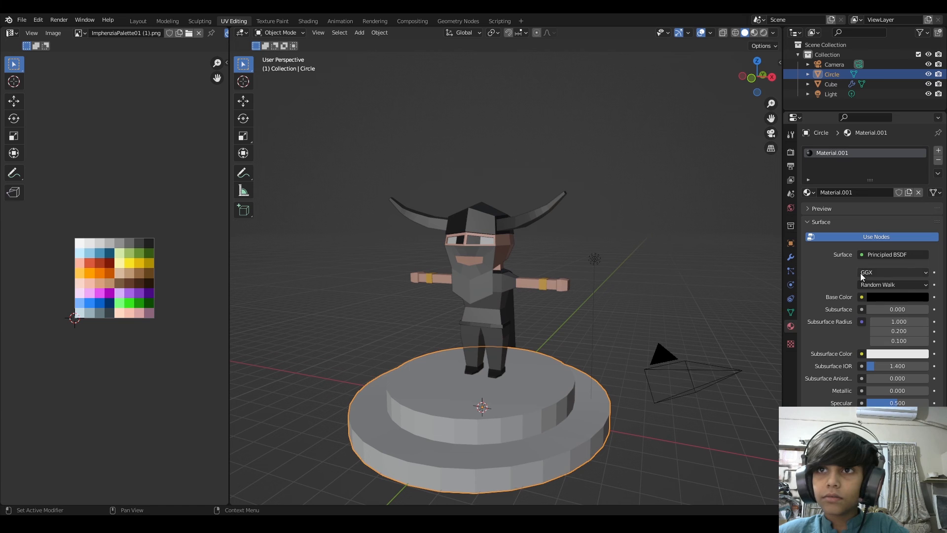
left_click(898, 298)
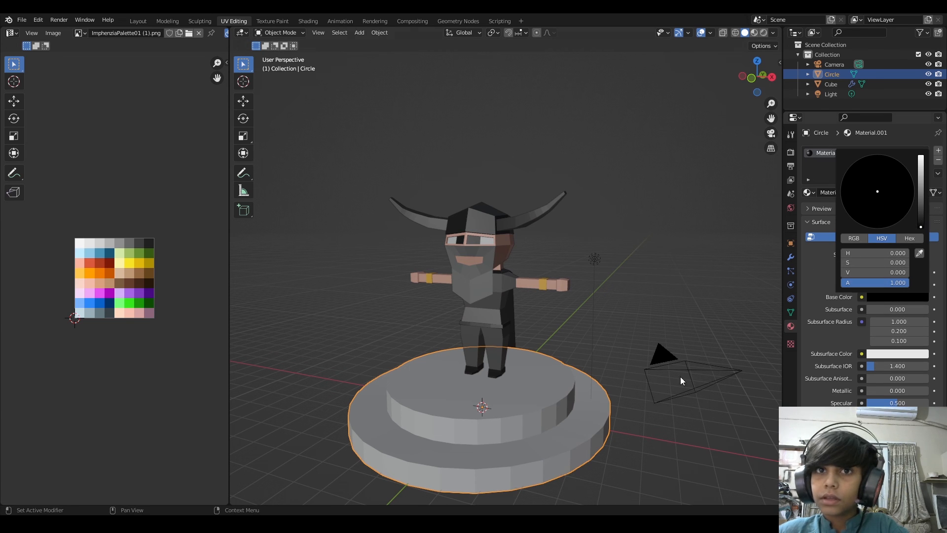
Step: Switch to the Layout workspace and look at the scene through the camera
left_click(139, 21)
scroll(469, 205, "down", 3)
scroll(478, 209, "up", 3)
middle_click_drag(477, 205, 403, 207)
key("KP_0")
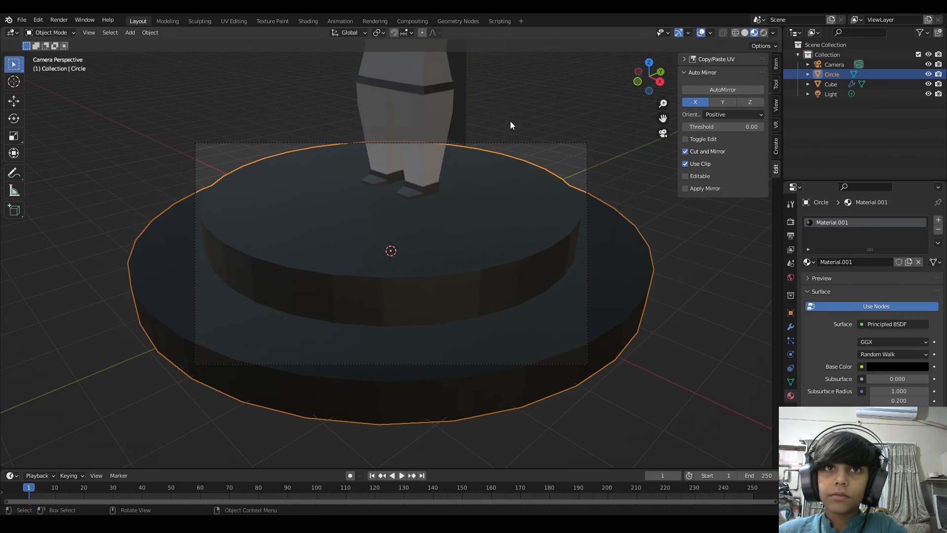
Step: Move the camera away by about X 12.66, Y -4.90, Z 2.37 m and shift it to bring the character into frame
middle_click_drag(419, 369, 516, 366)
scroll(527, 346, "down", 8)
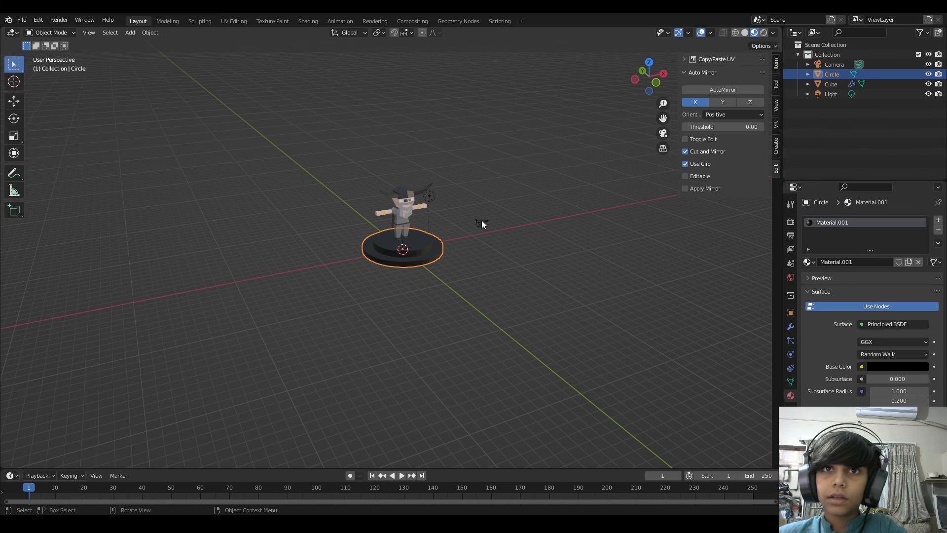
left_click_drag(479, 223, 609, 197)
key("KP_0")
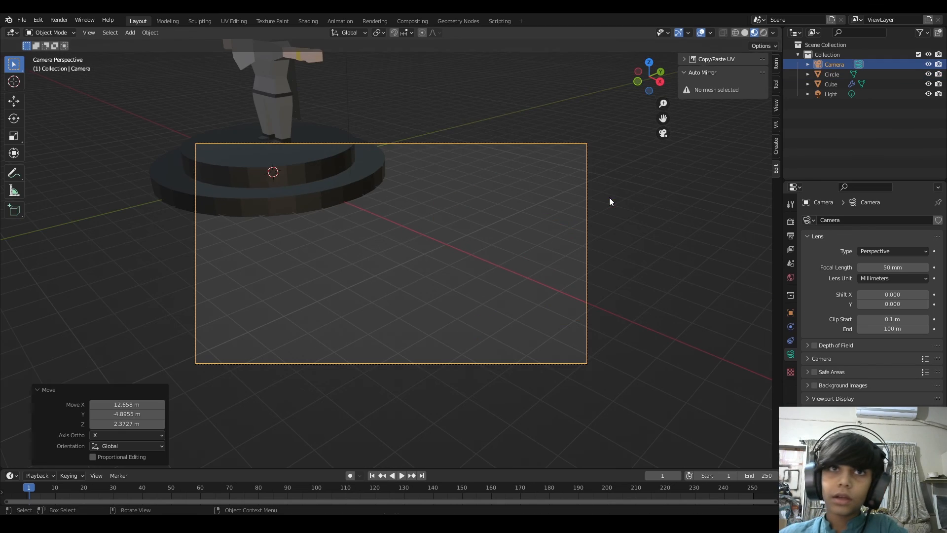
key("g")
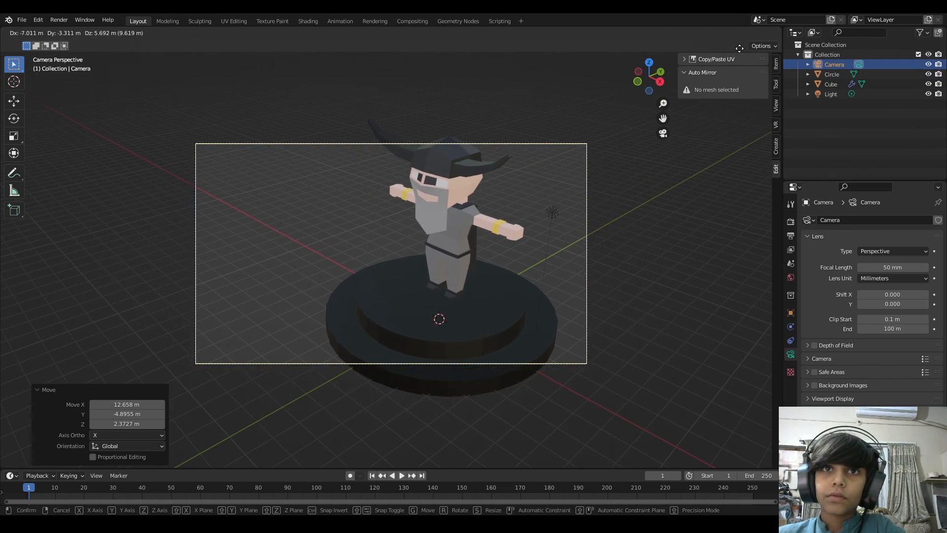
left_click(741, 52)
Step: Move the camera farther back by about X 13.73, Y -10.62, Z -1.12 m and reframe the character and pedestal
middle_click_drag(523, 321, 690, 302)
scroll(627, 299, "down", 7)
key("g")
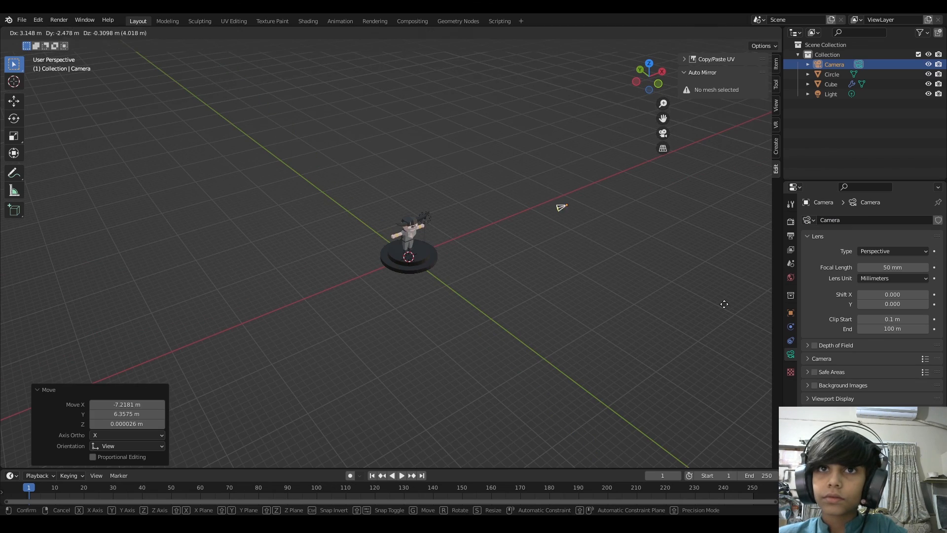
left_click(8, 304)
key("KP_0")
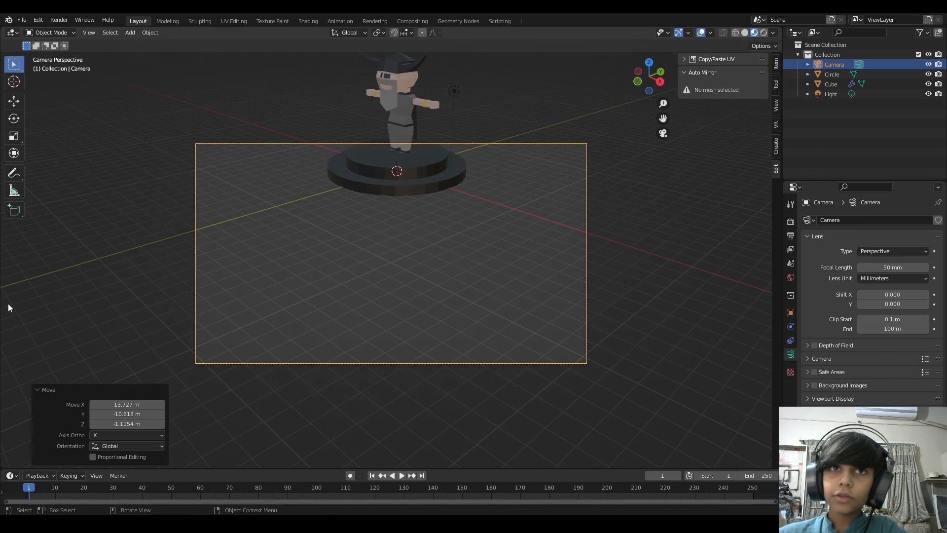
key("g")
left_click(39, 128)
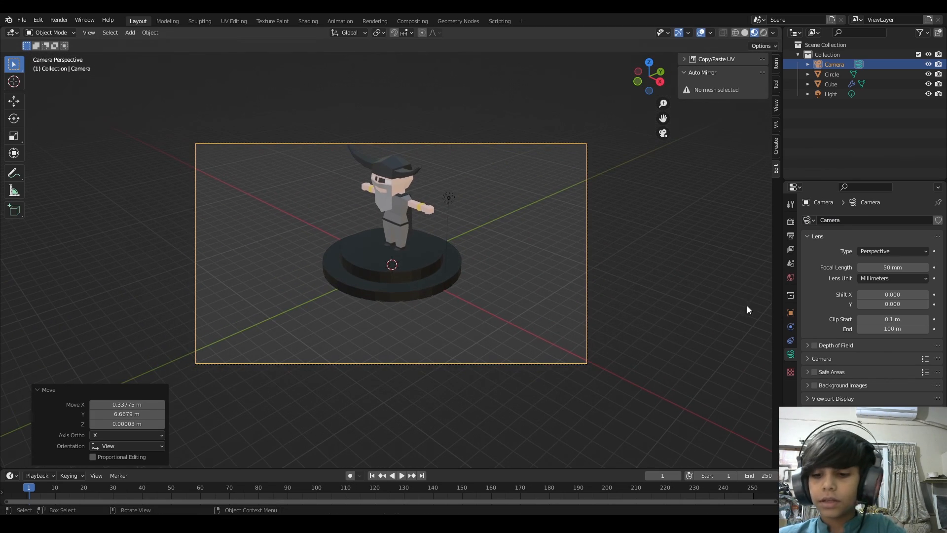
Step: Rotate the camera about -18.1° around the global Z axis and shift it to centre the character in frame
key("g")
left_click(694, 220)
key("r")
key("z")
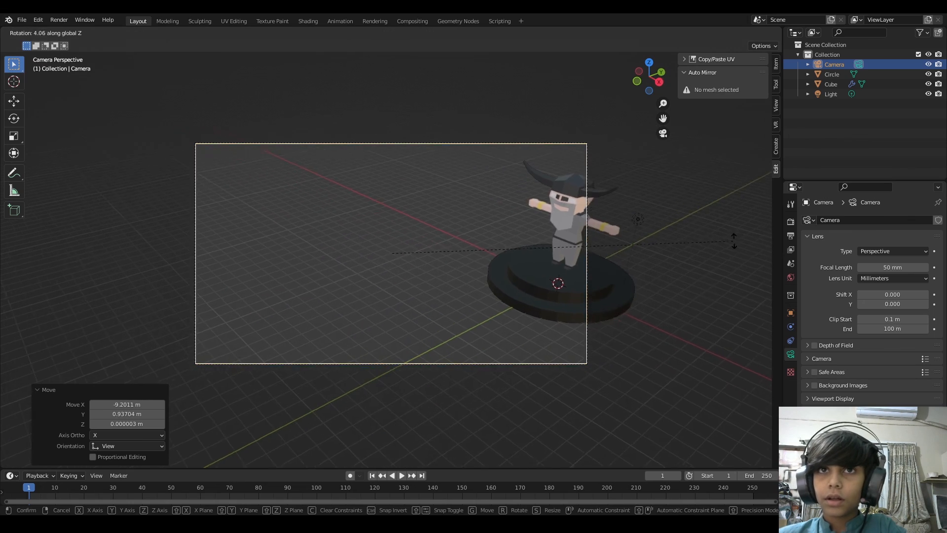
left_click(529, 158)
key("g")
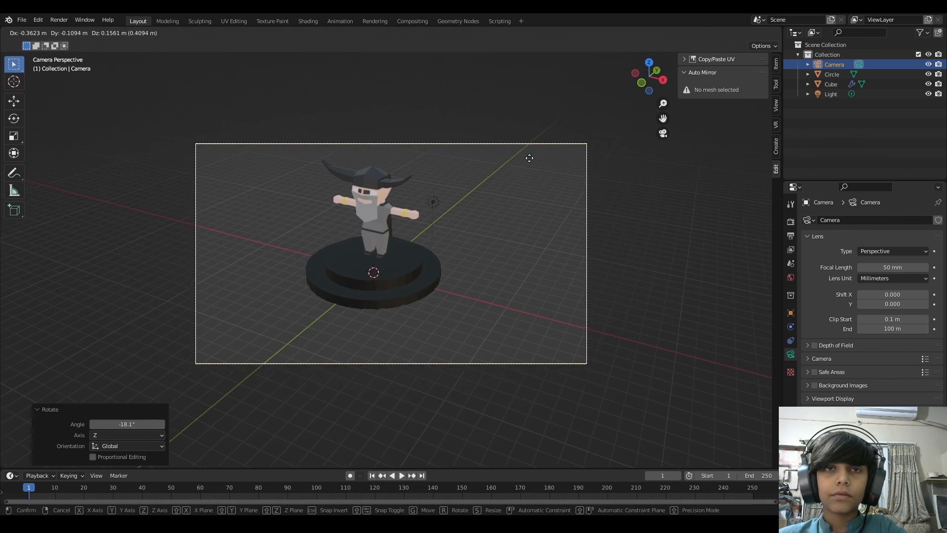
left_click(372, 164)
scroll(368, 185, "up", 3)
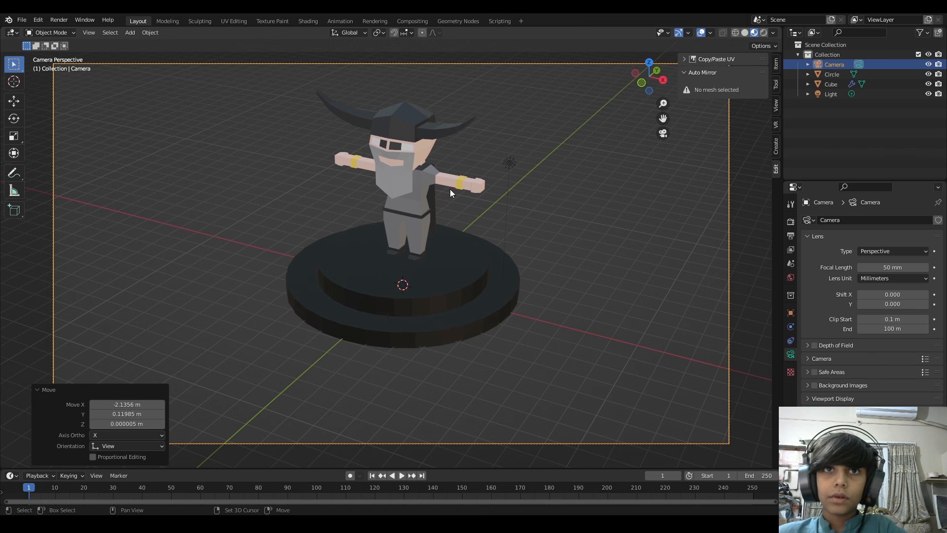
Step: Add a plane under the pedestal and scale it by 55 as a floor
key("shift+a")
mouse_move(449, 188)
left_click(499, 190)
type("s")
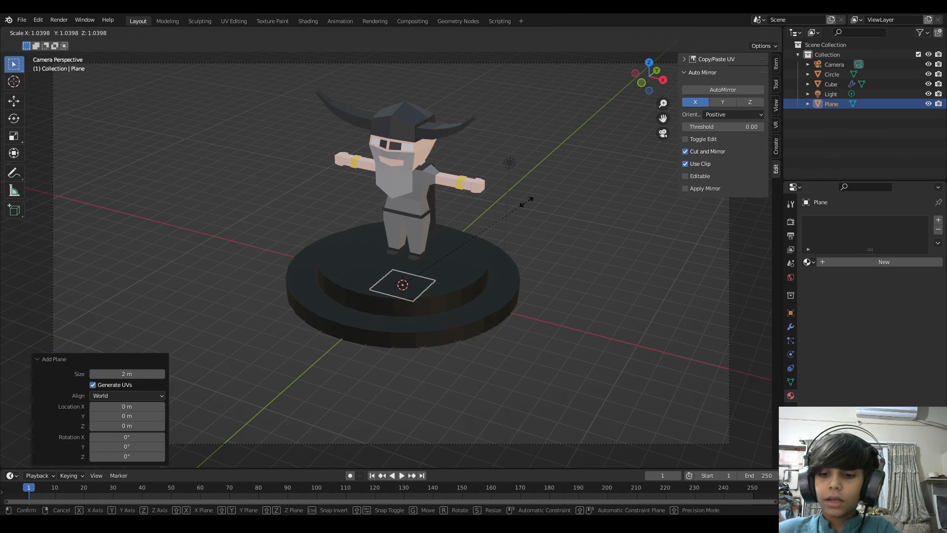
type("55")
key("Return")
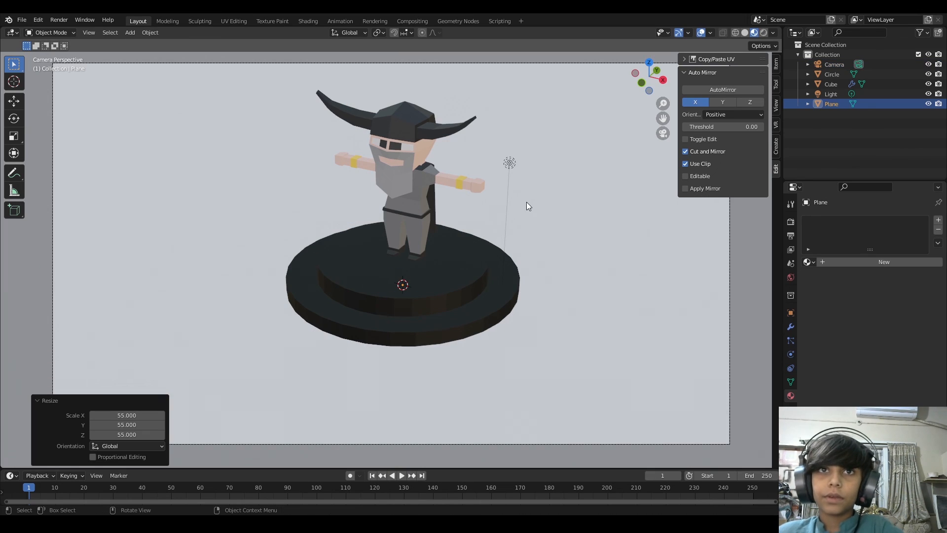
scroll(489, 315, "down", 1)
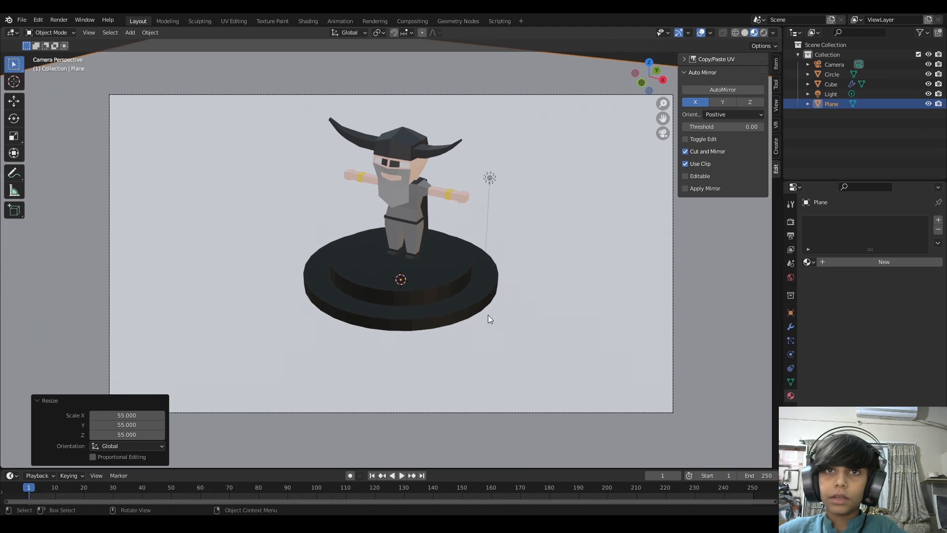
scroll(488, 315, "up", 1)
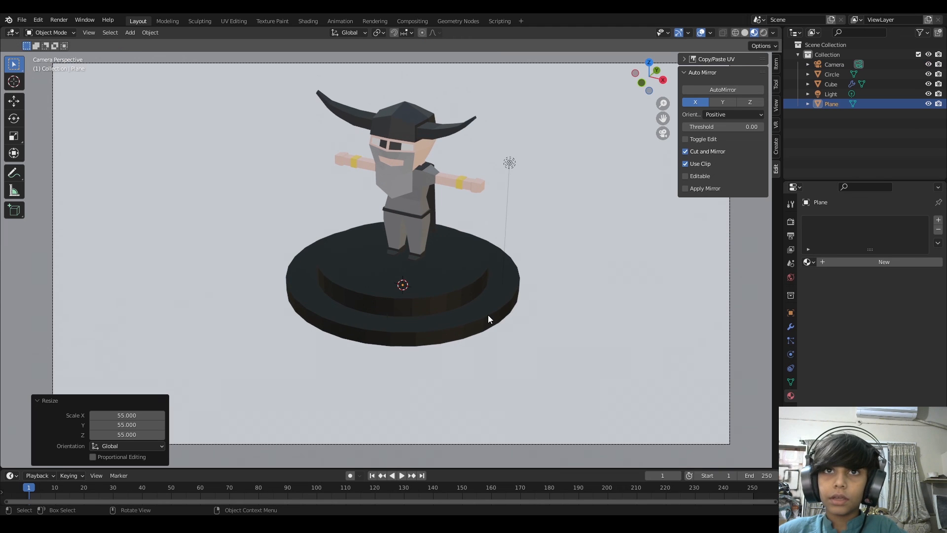
Step: Show rendered shading and duplicate the point light in front of the pedestal, offset about X -5.88, Y -12.87, Z -2.33 m
left_click(764, 34)
left_click(508, 163)
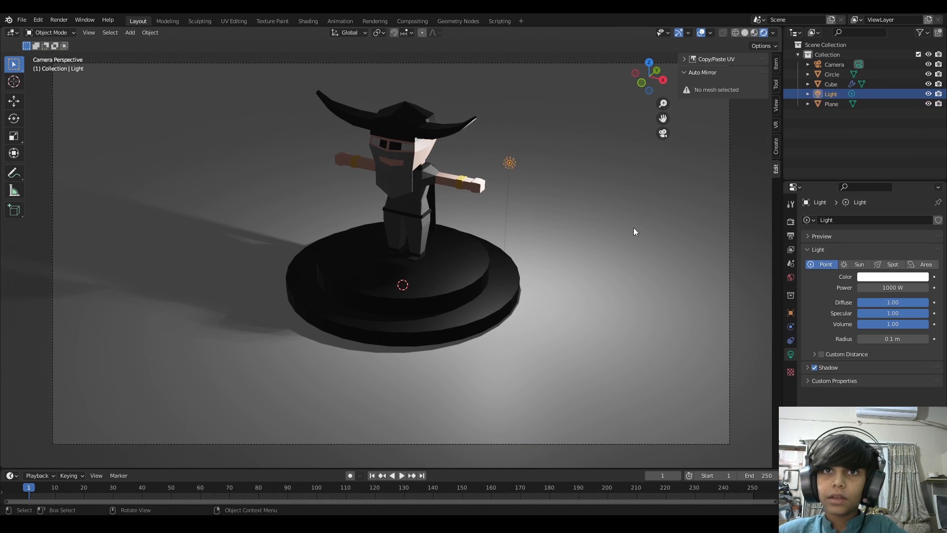
middle_click_drag(760, 284, 667, 276)
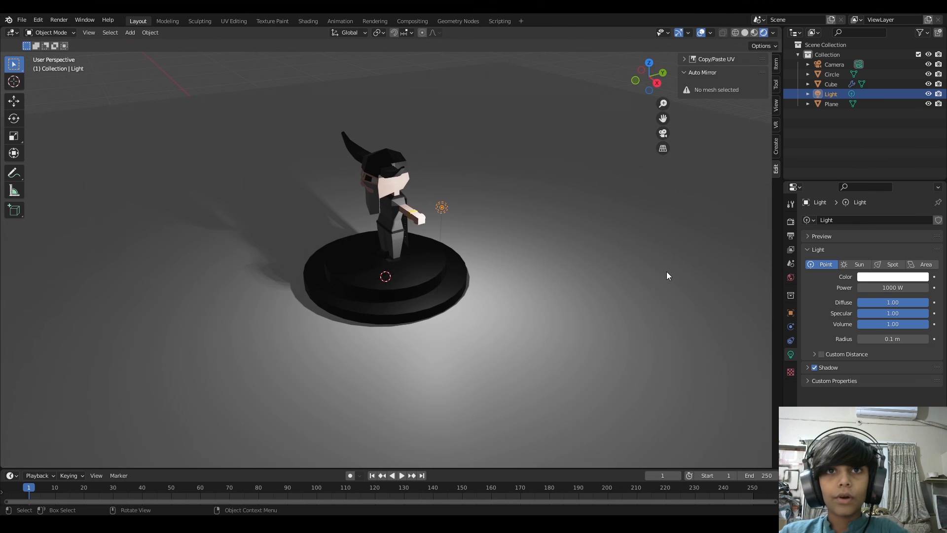
key("shift+d")
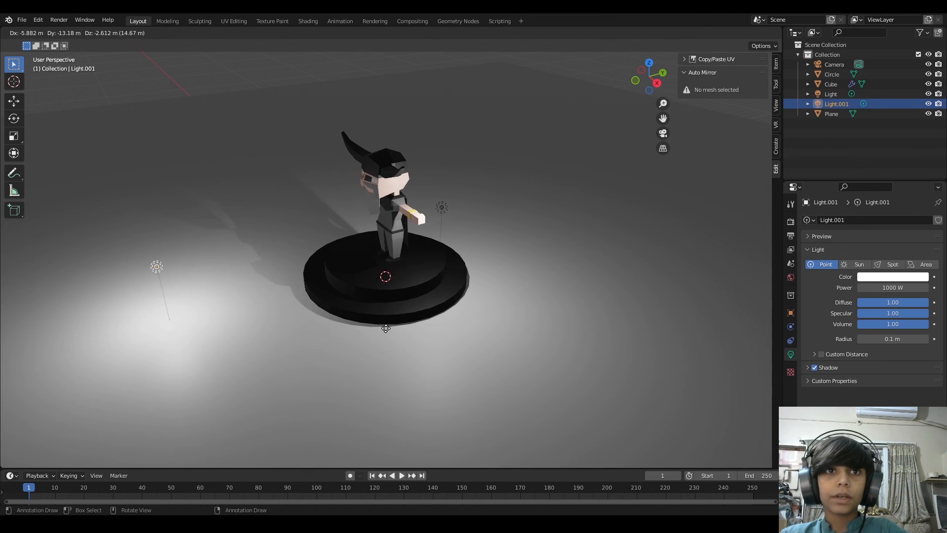
left_click(389, 324)
Step: Colour the duplicated light pale purple with hue 0.699 and saturation 0.539
left_click(884, 278)
left_click(894, 177)
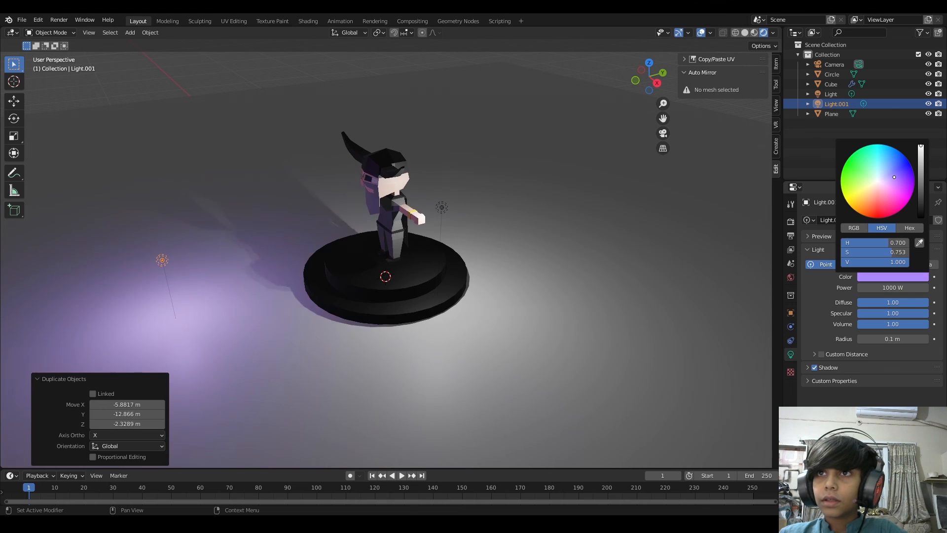
mouse_move(895, 177)
left_mouse_down()
mouse_move(885, 170)
mouse_move(888, 177)
left_mouse_up()
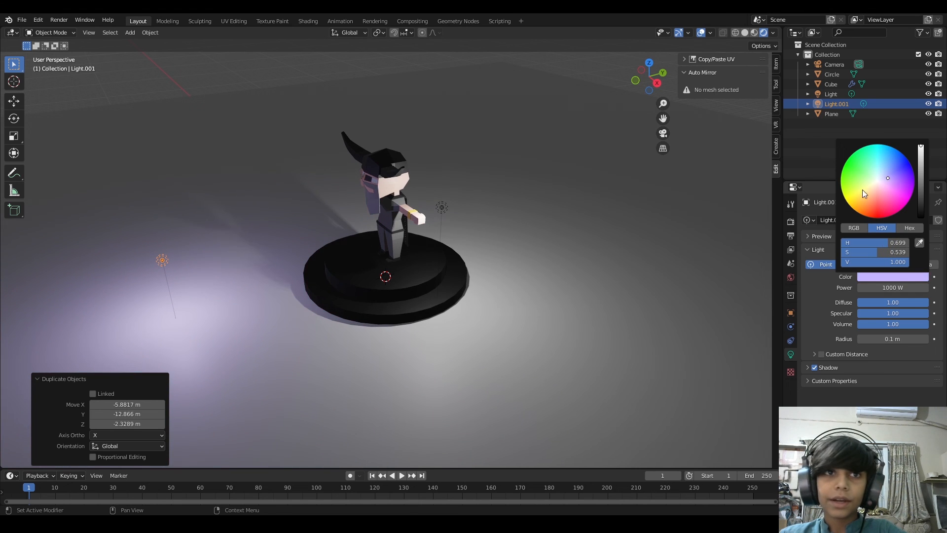
Step: Duplicate the purple light, offset about X -12.24, Y 11.75, Z 3.67 m, and colour the copy yellow-green
middle_click_drag(493, 353, 756, 335)
key("shift+d")
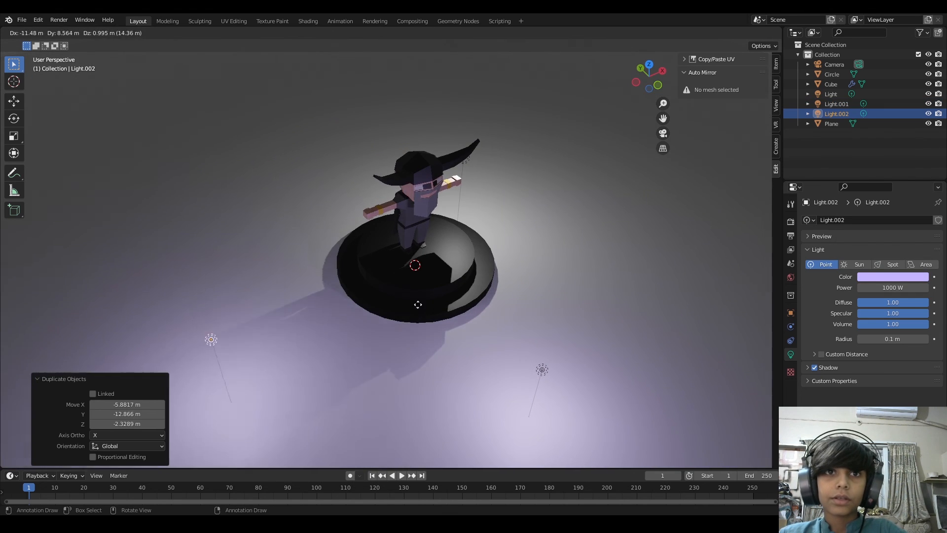
left_click(365, 225)
left_click(893, 276)
left_click(861, 185)
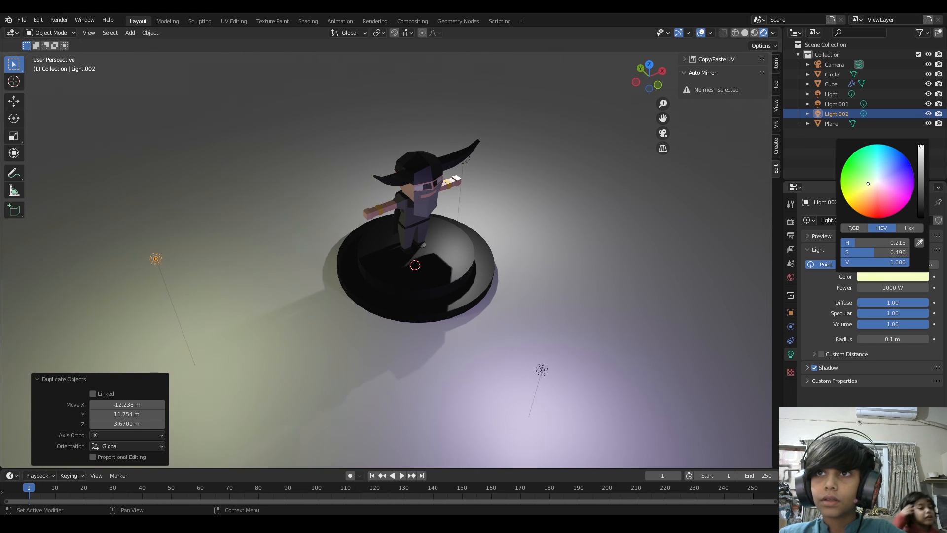
Step: Duplicate the yellow-green light behind the character, offset about X 15.62, Y 9.52, Z 1.88 m, and colour the copy mint green
middle_click_drag(535, 397, 470, 436)
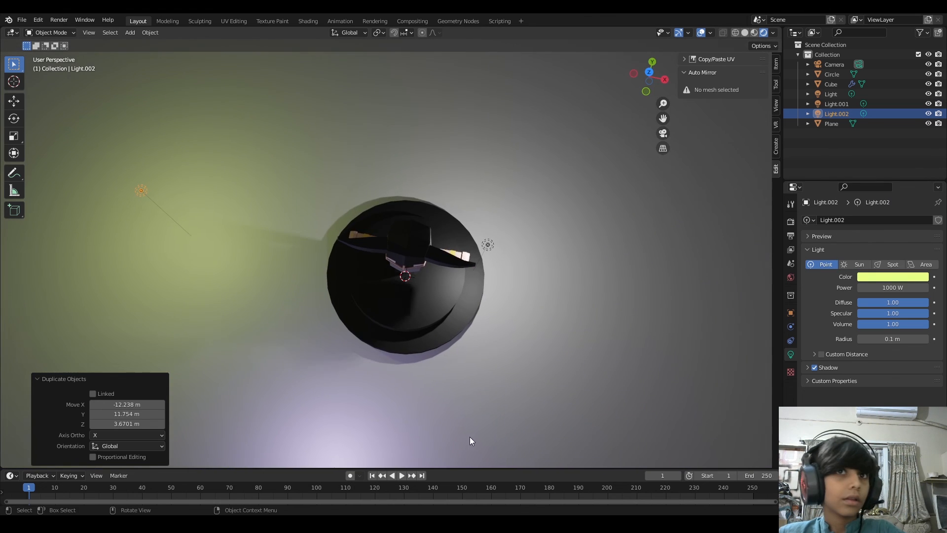
key("shift+d")
left_click(74, 264)
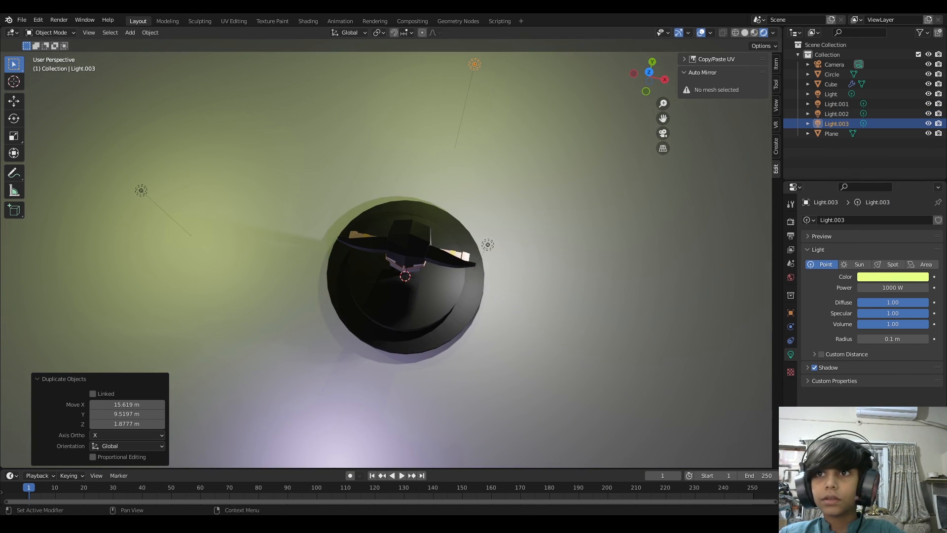
left_click(907, 278)
left_click_drag(864, 181, 861, 165)
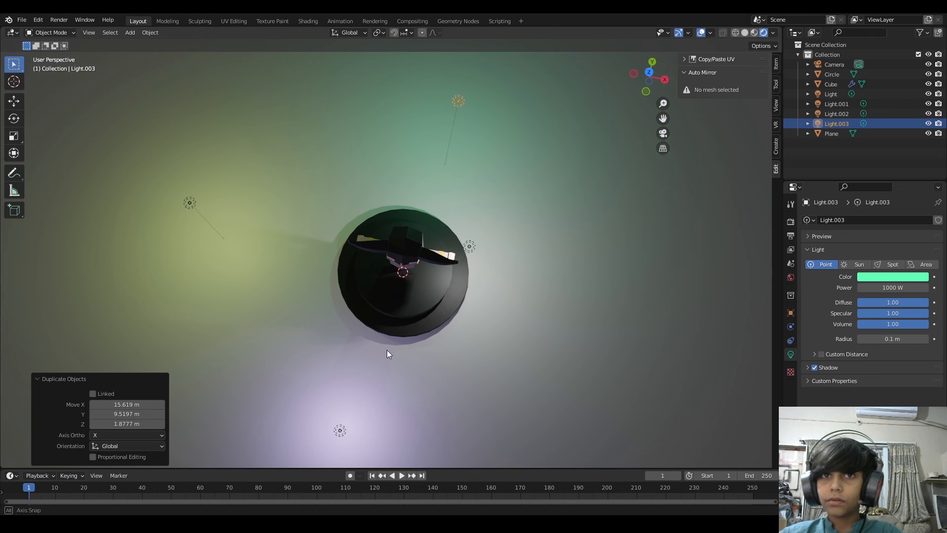
Step: Check the coloured lighting from the camera and the front, and hide the viewport overlays
middle_click_drag(386, 351, 351, 309)
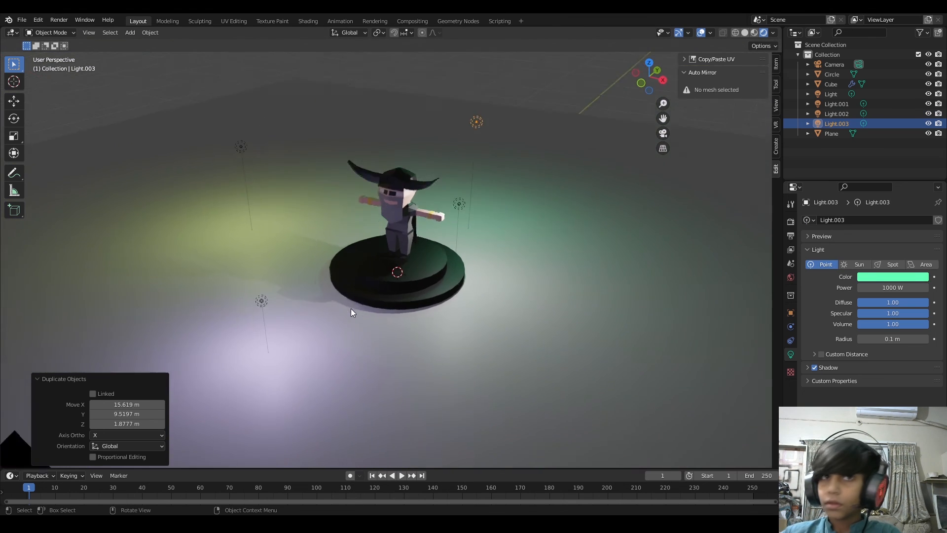
key("KP_0")
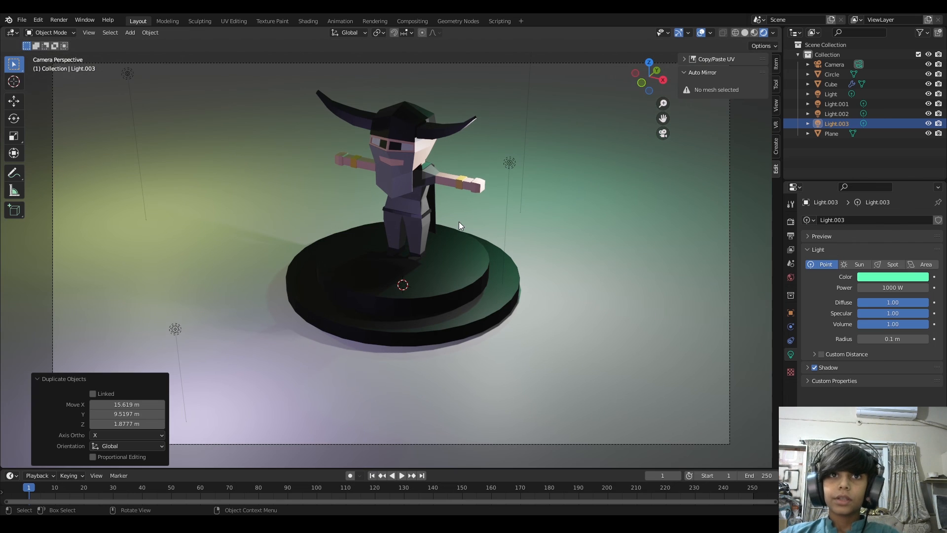
middle_click_drag(460, 189, 463, 146)
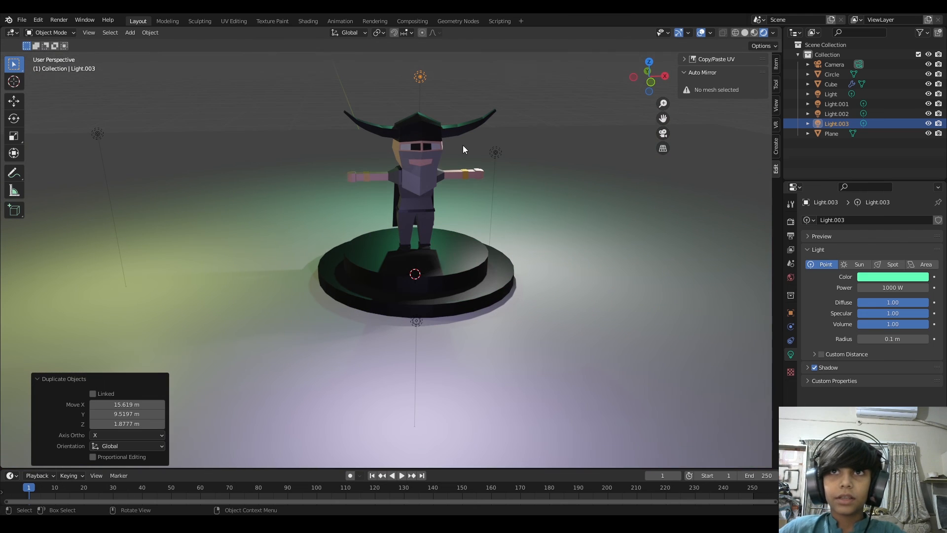
left_click(699, 32)
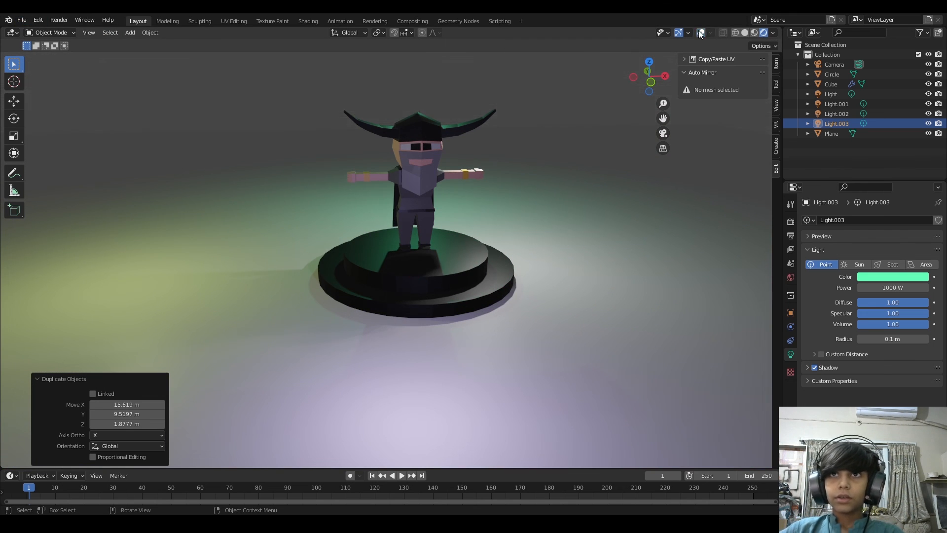
middle_click_drag(581, 172, 538, 176)
scroll(541, 174, "down", 1)
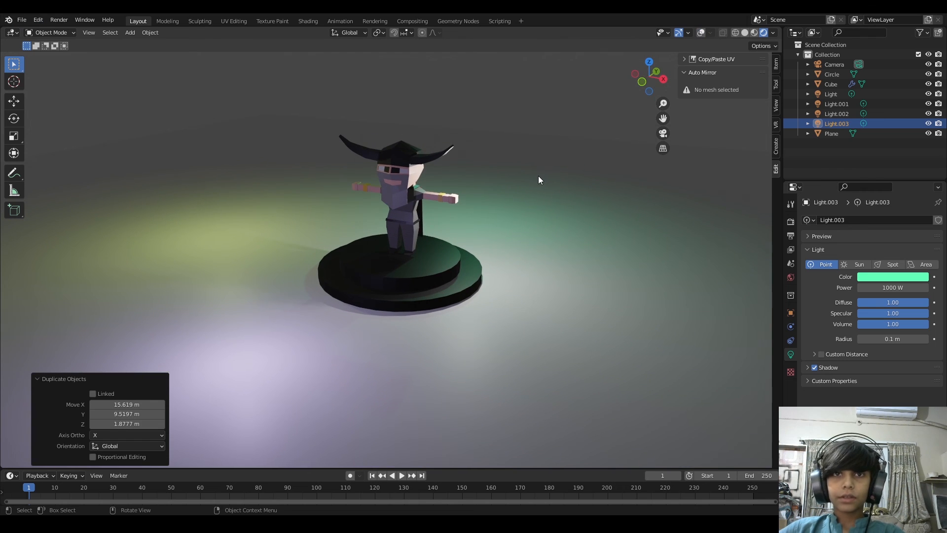